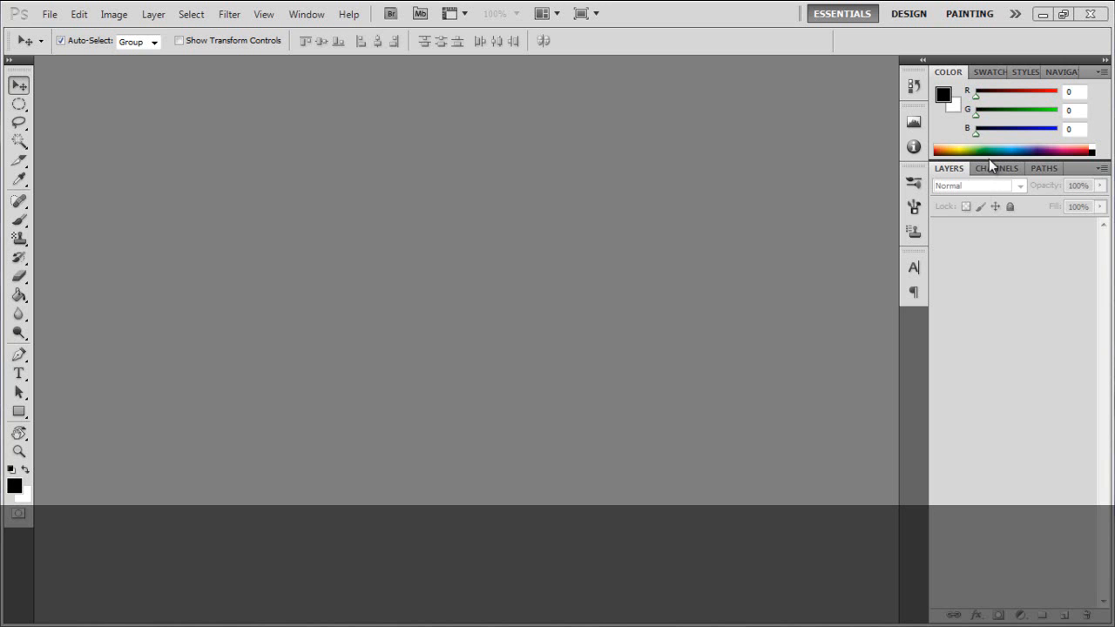
- Toggle the Color and Layers palettes off and on several times, finishing with both displayed
{"action": "key", "text": "F6"}
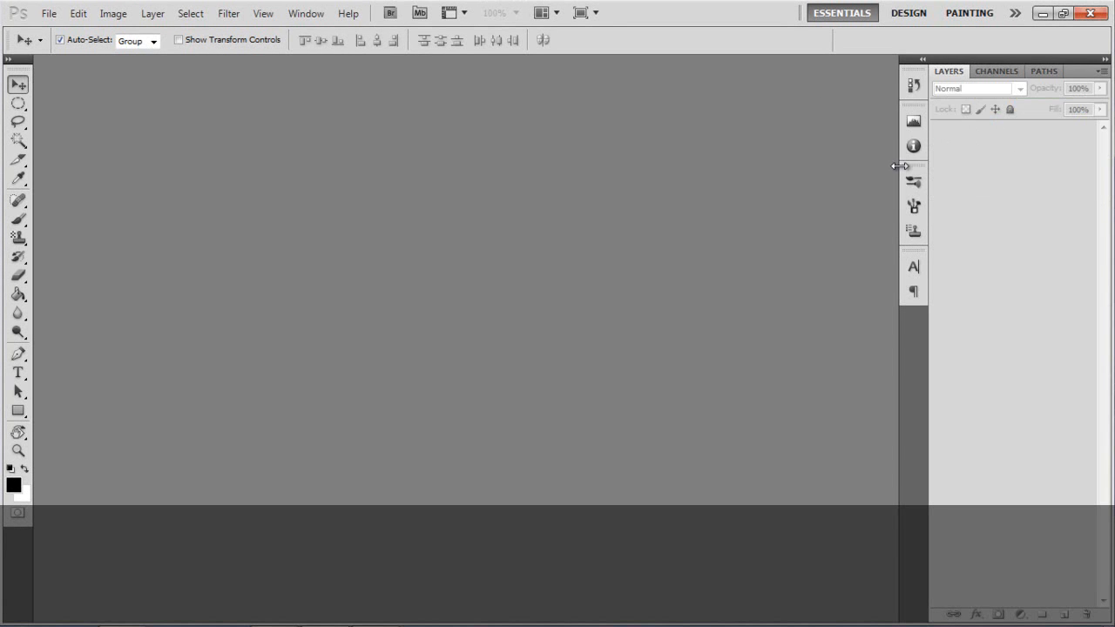
{"action": "key", "text": "F7"}
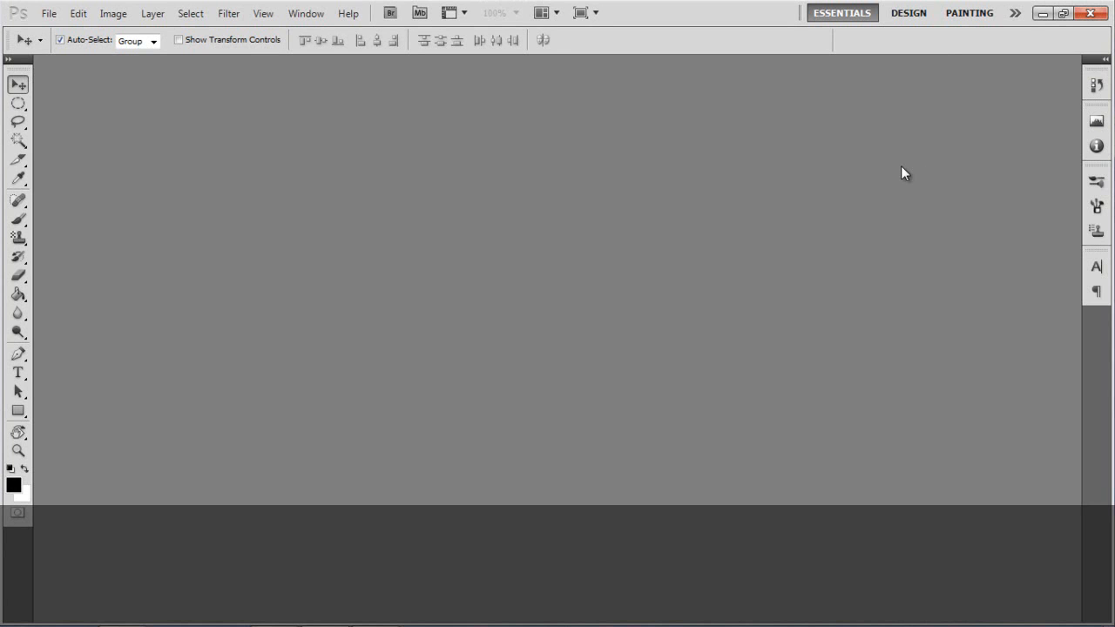
{"action": "key", "text": "F6"}
{"action": "key", "text": "F7"}
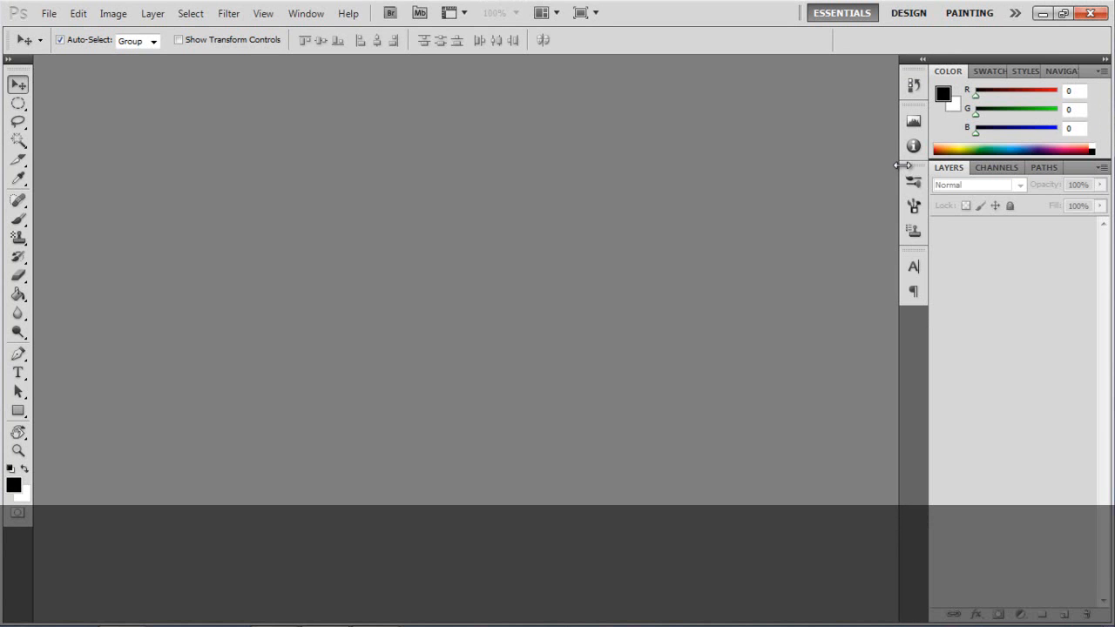
{"action": "key", "text": "F6"}
{"action": "key", "text": "F6"}
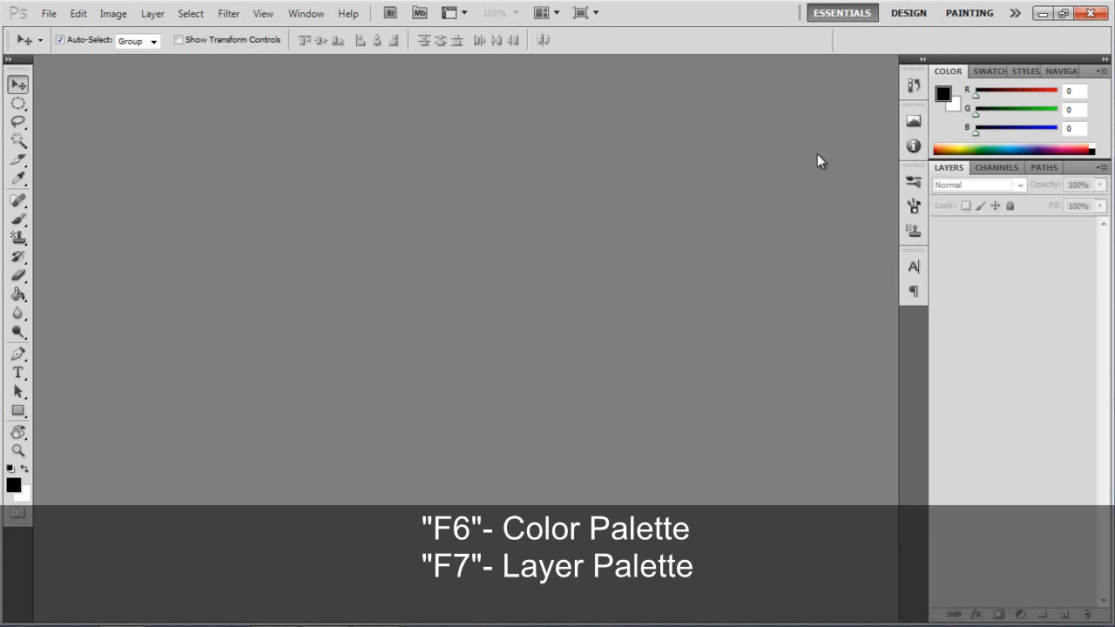
{"action": "key", "text": "F7"}
{"action": "key", "text": "F7"}
{"action": "key", "text": "F7"}
{"action": "key", "text": "F6"}
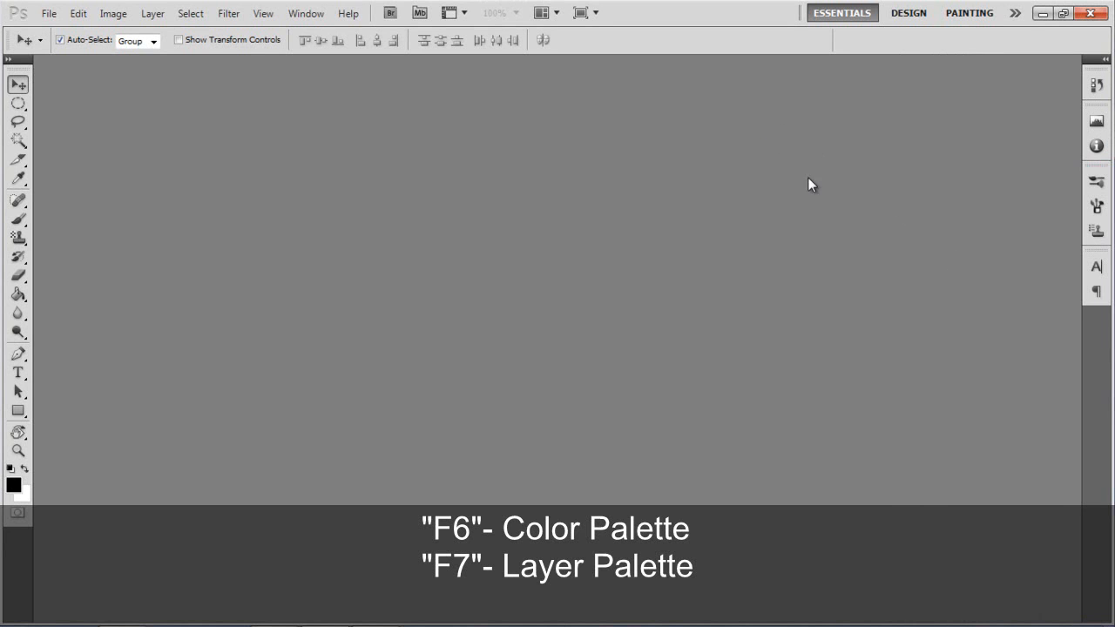
{"action": "key", "text": "F6"}
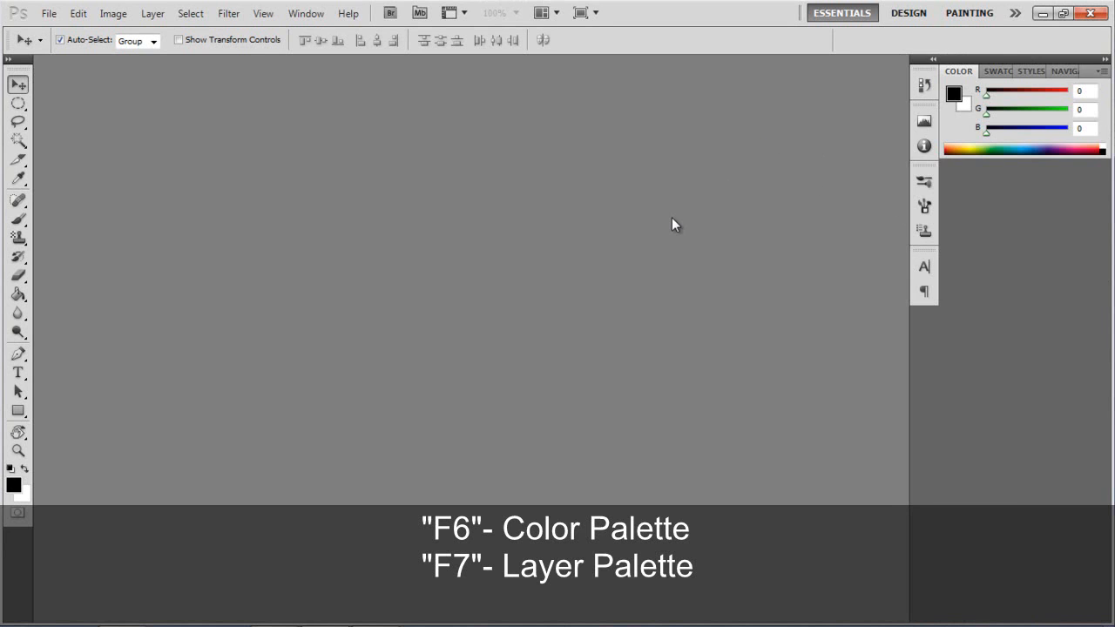
{"action": "key", "text": "F7"}
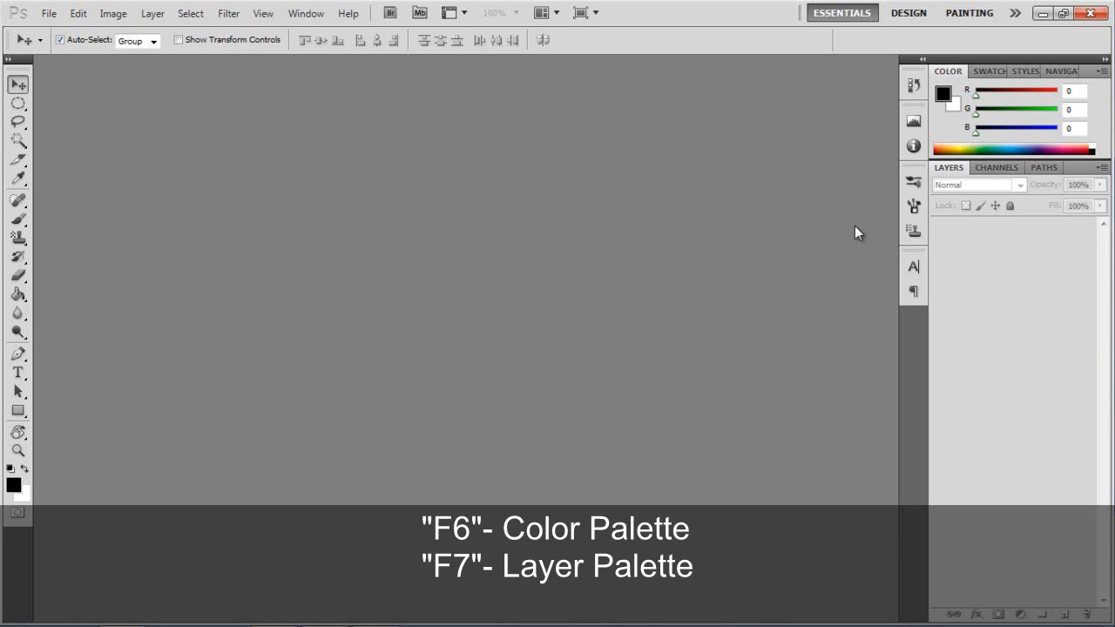
- Show and hide the Brush palette and the Info palette, finishing with both closed
{"action": "key", "text": "F5"}
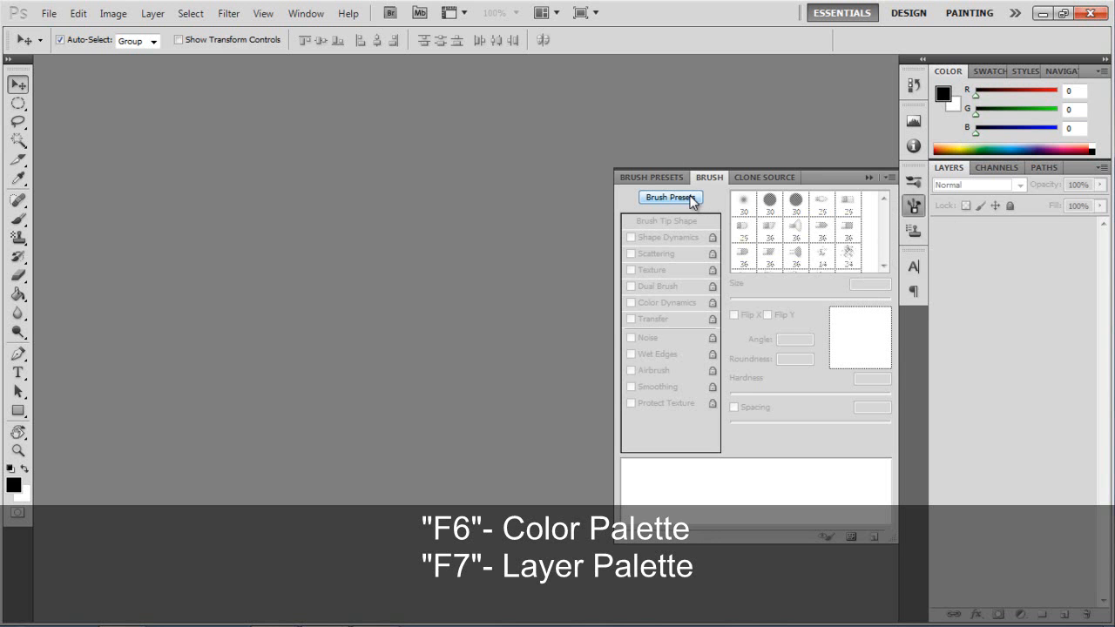
{"action": "key", "text": "F5"}
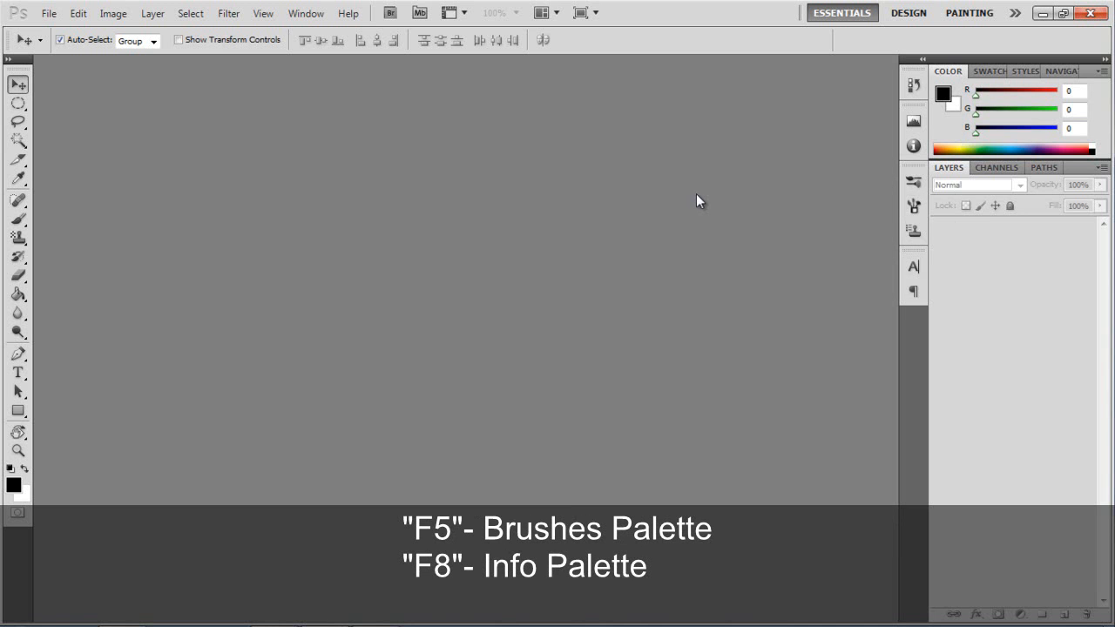
{"action": "key", "text": "F8"}
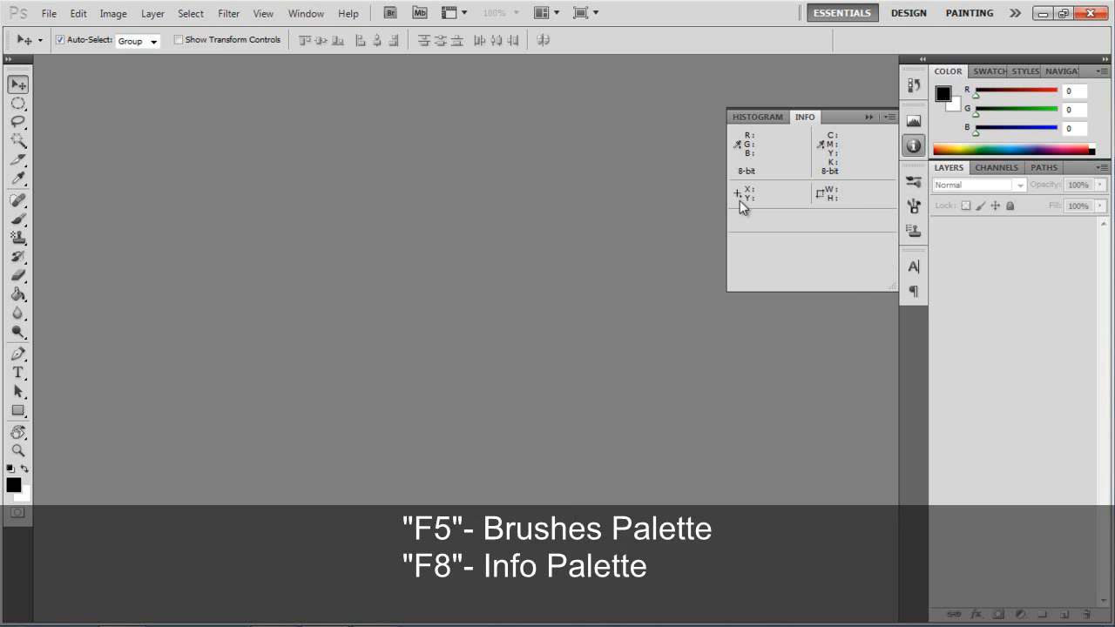
{"action": "key", "text": "F8"}
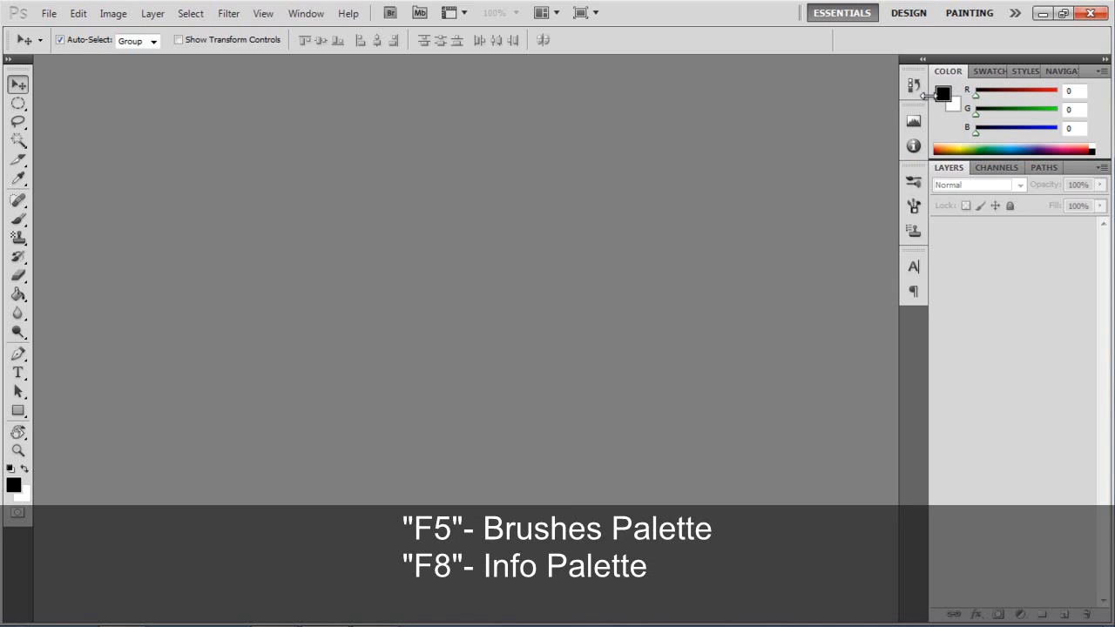
{"action": "key", "text": "F5"}
{"action": "key", "text": "F5"}
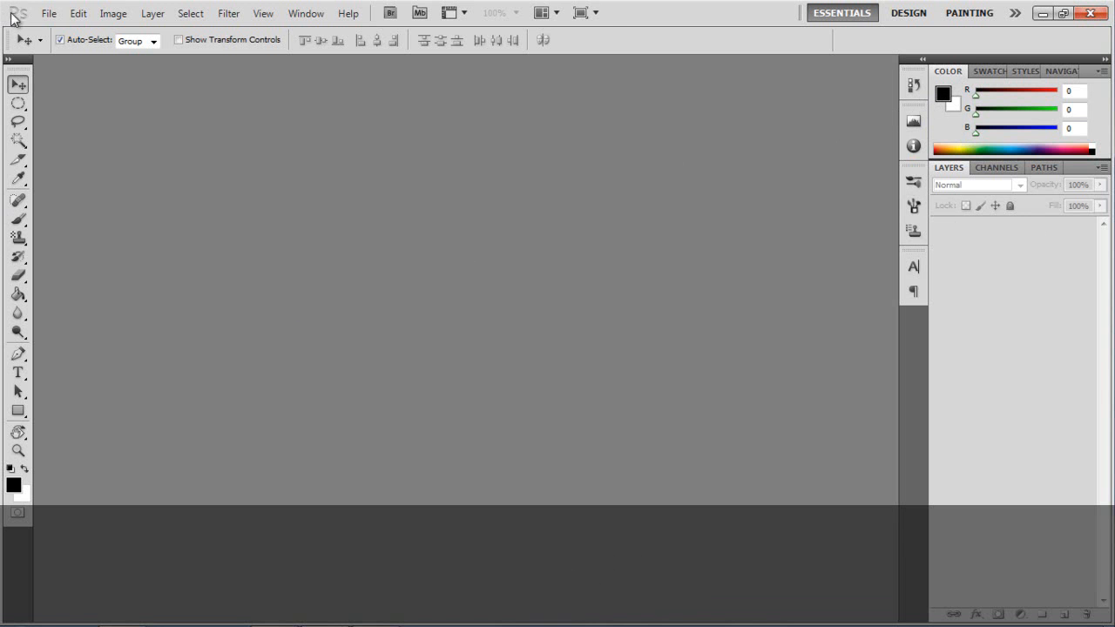
- Create a new blank square document with a white background, accepting the offered settings
{"action": "left_click", "coordinate": [77, 16]}
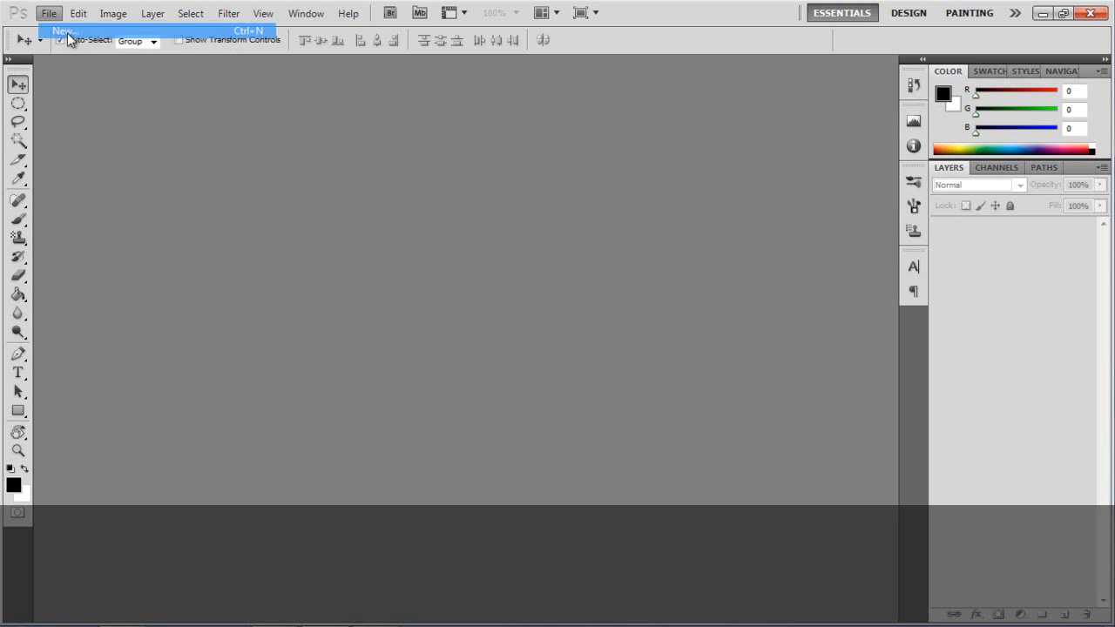
{"action": "left_click", "coordinate": [54, 30]}
{"action": "left_click", "coordinate": [719, 144]}
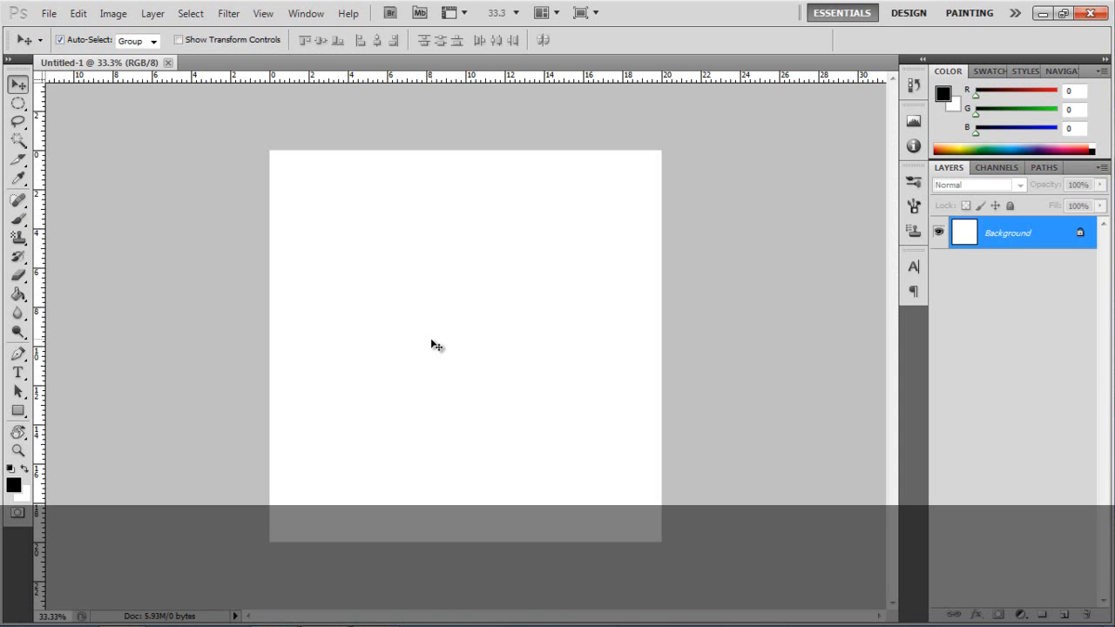
- Activate the Brush tool and cycle its opacity through several preset levels, finishing at 50%
{"action": "left_click", "coordinate": [19, 225]}
{"action": "mouse_move", "coordinate": [279, 44]}
{"action": "left_mouse_down"}
{"action": "mouse_move", "coordinate": [265, 42]}
{"action": "mouse_move", "coordinate": [465, 57]}
{"action": "mouse_move", "coordinate": [194, 43]}
{"action": "mouse_move", "coordinate": [186, 59]}
{"action": "mouse_move", "coordinate": [355, 46]}
{"action": "left_mouse_up"}
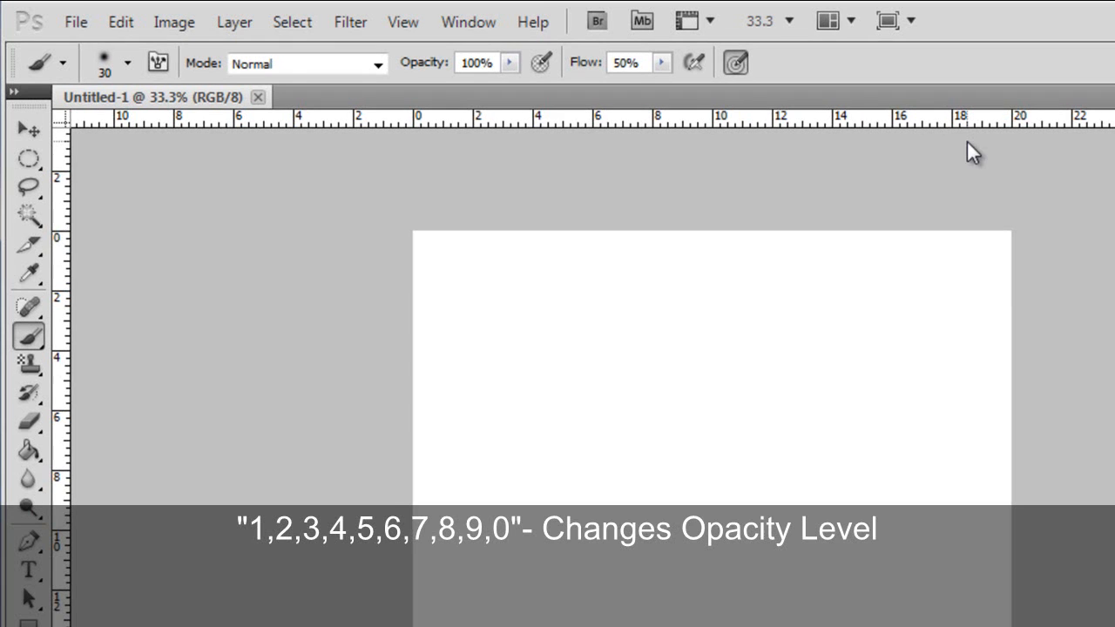
{"action": "key", "text": "4"}
{"action": "key", "text": "5"}
{"action": "key", "text": "6"}
{"action": "key", "text": "4"}
{"action": "key", "text": "5"}
{"action": "key", "text": "6"}
{"action": "key", "text": "3"}
{"action": "key", "text": "4"}
{"action": "key", "text": "5"}
{"action": "key", "text": "4"}
{"action": "key", "text": "5"}
{"action": "key", "text": "4"}
{"action": "key", "text": "5"}
{"action": "key", "text": "0"}
{"action": "key", "text": "0"}
{"action": "key", "text": "5"}
{"action": "key", "text": "5"}
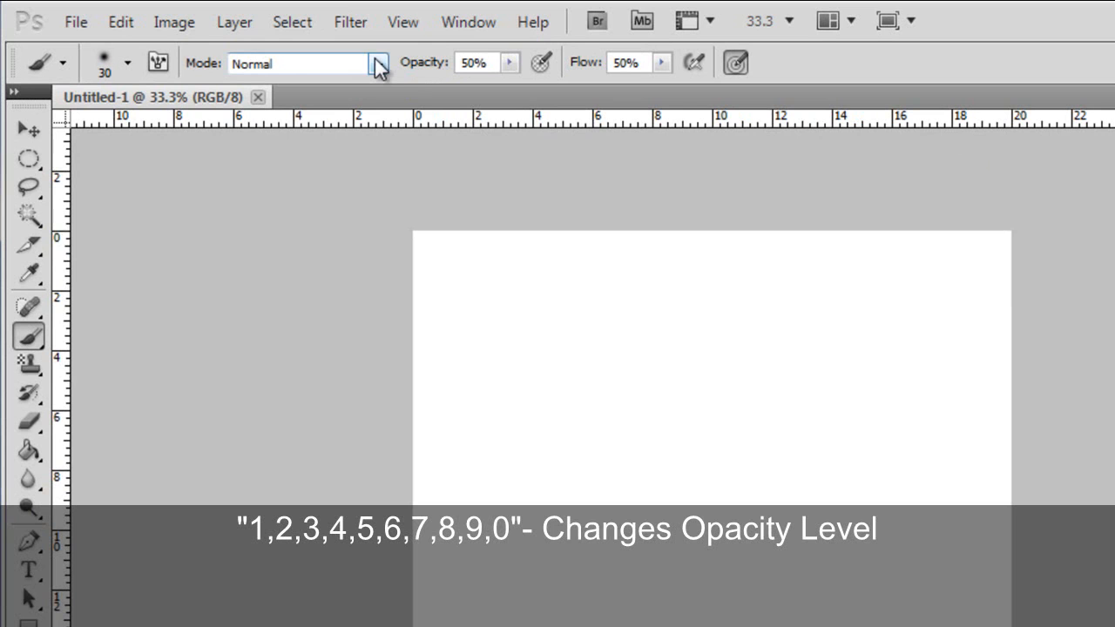
- Try a brush opacity of 75%, cycle through further levels, and finish at 30%
{"action": "key", "text": "7"}
{"action": "key", "text": "5"}
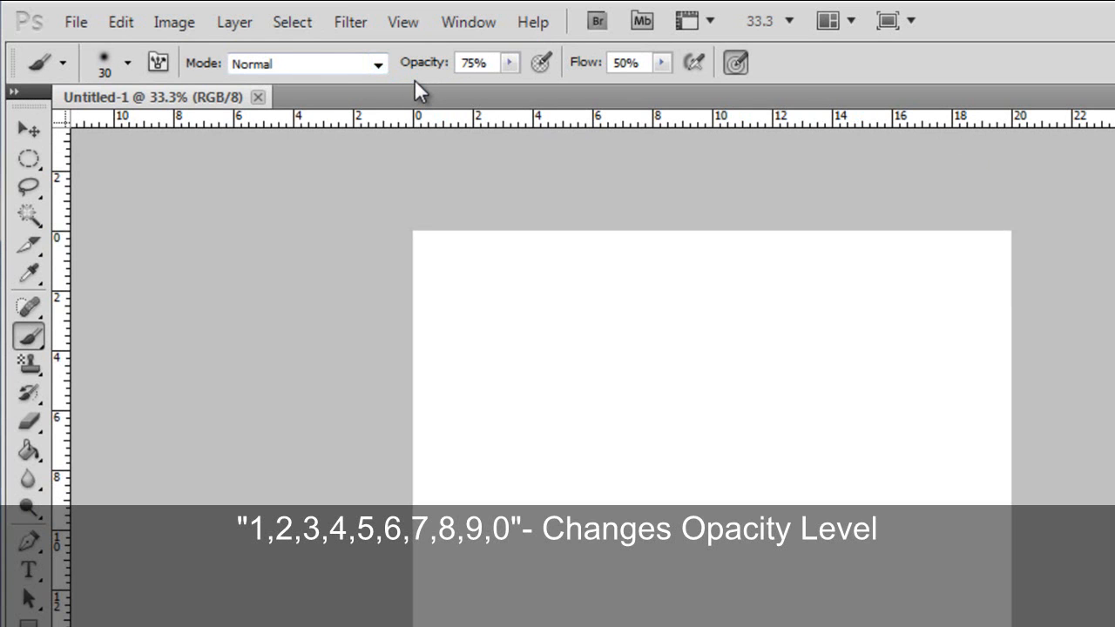
{"action": "key", "text": "8"}
{"action": "key", "text": "9"}
{"action": "key", "text": "0"}
{"action": "key", "text": "4"}
{"action": "key", "text": "0"}
{"action": "key", "text": "0"}
{"action": "key", "text": "4"}
{"action": "key", "text": "0"}
{"action": "key", "text": "9"}
{"action": "key", "text": "6"}
{"action": "key", "text": "3"}
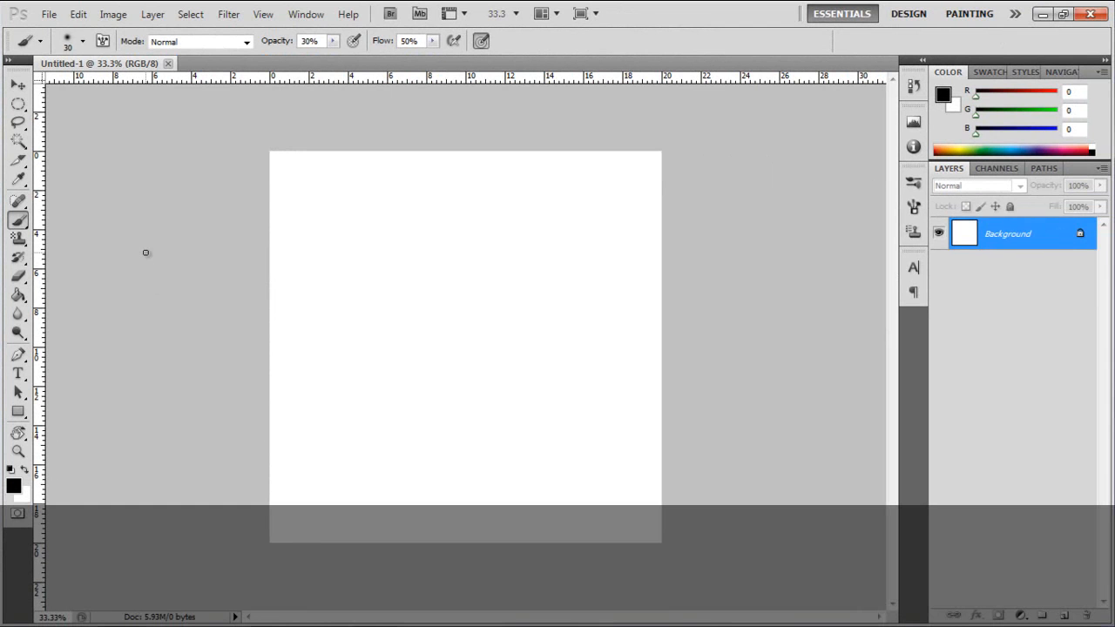
- Toggle Quick Mask mode on and off twice, and switch to the Eraser tool
{"action": "key", "text": "q"}
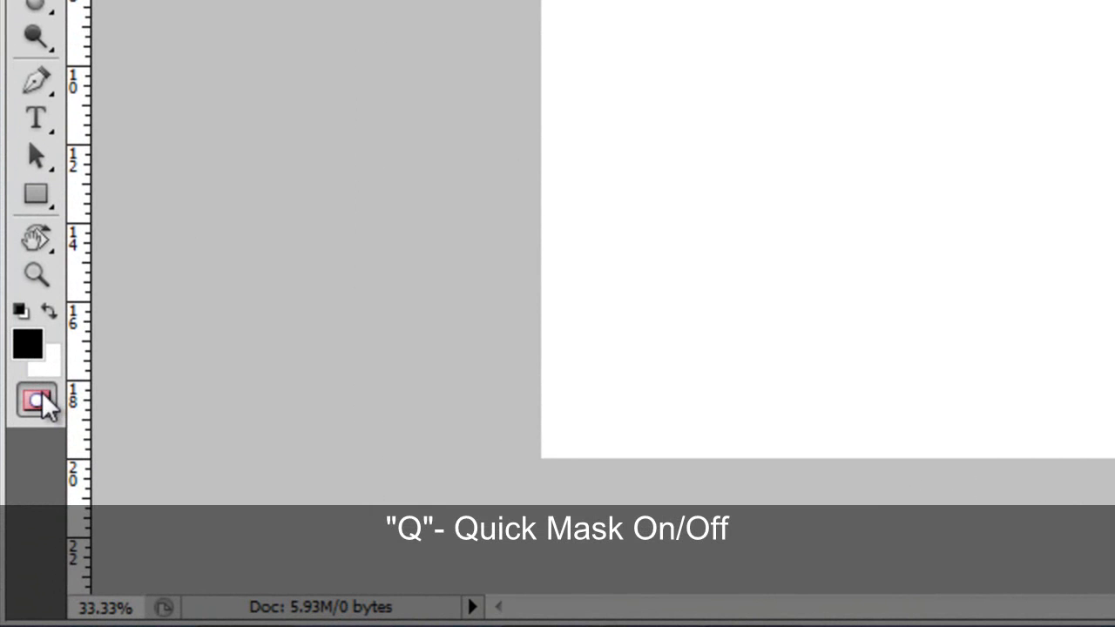
{"action": "key", "text": "q"}
{"action": "key", "text": "q"}
{"action": "key", "text": "q"}
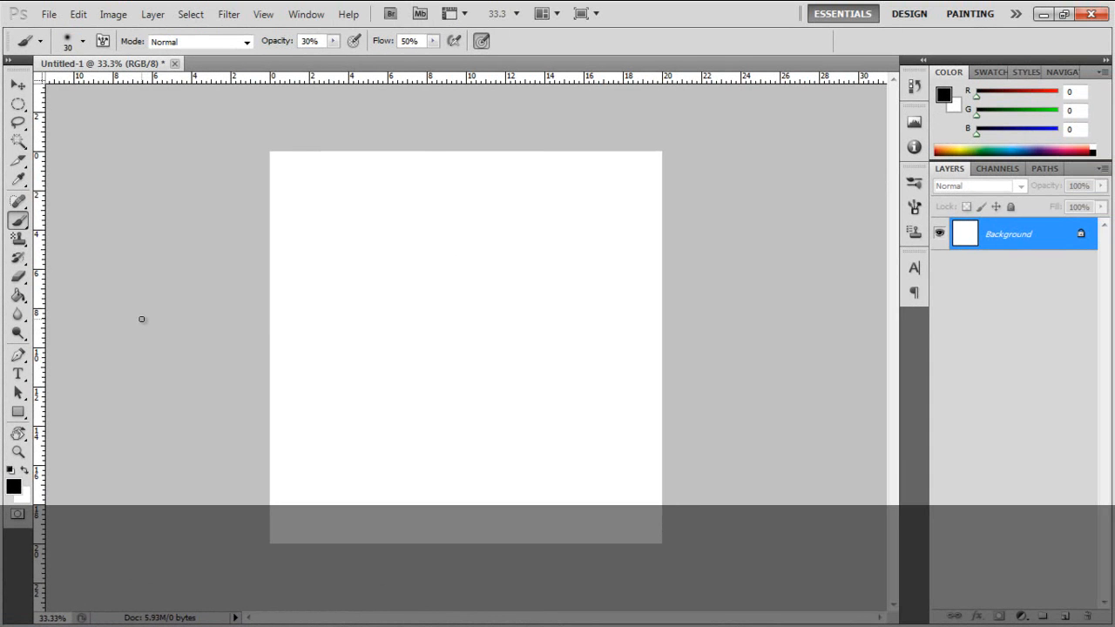
{"action": "key", "text": "e"}
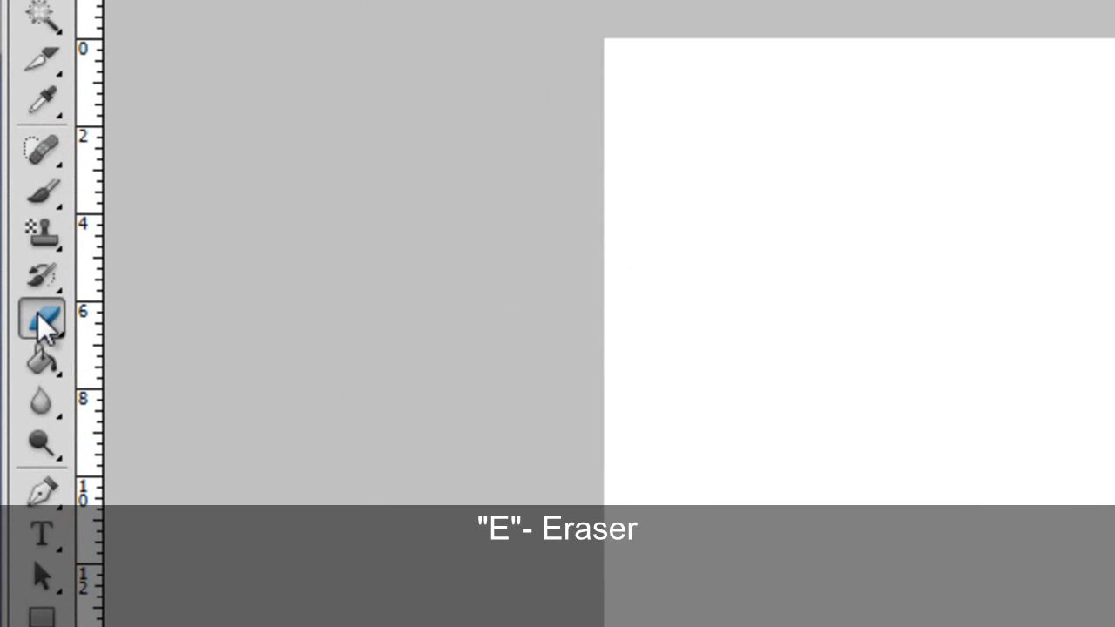
- Create a wide paragraph text box across the middle of the canvas and enter the sample text "sdgsdgd"
{"action": "key", "text": "t"}
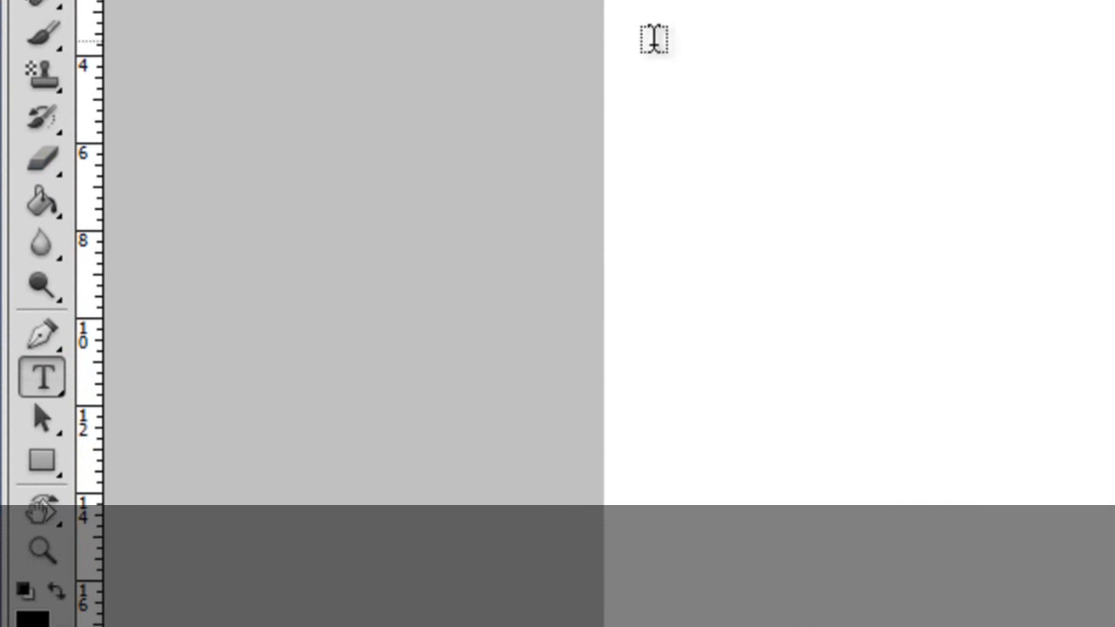
{"action": "left_click_drag", "start_coordinate": [666, 129], "coordinate": [920, 392]}
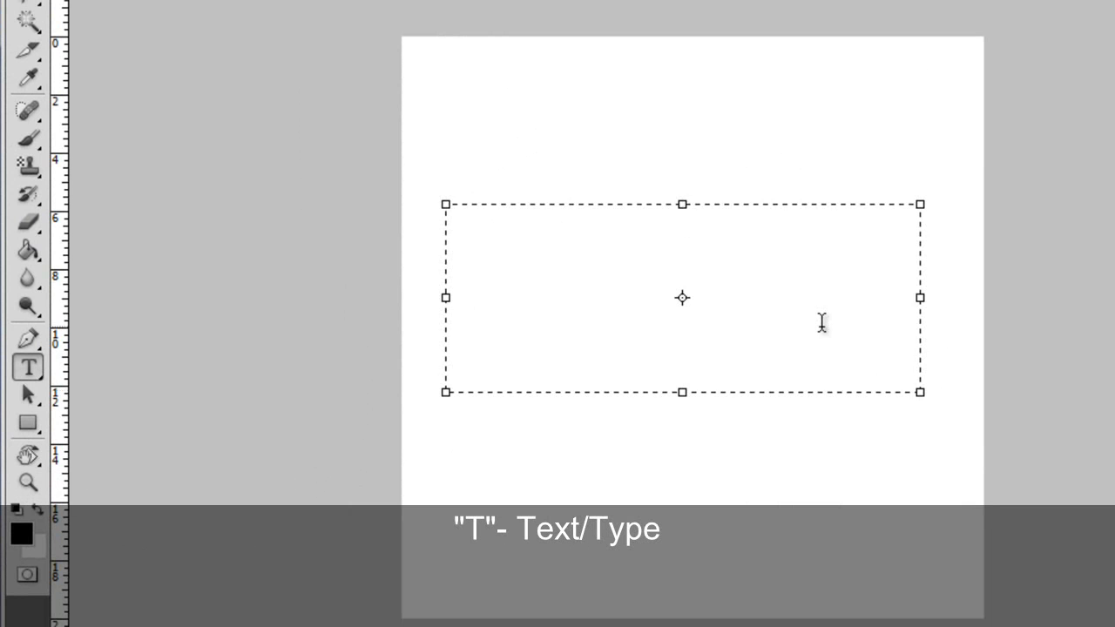
{"action": "type", "text": "oo"}
- Change the color of the whole sample text to red
{"action": "left_click_drag", "start_coordinate": [821, 322], "coordinate": [246, 228]}
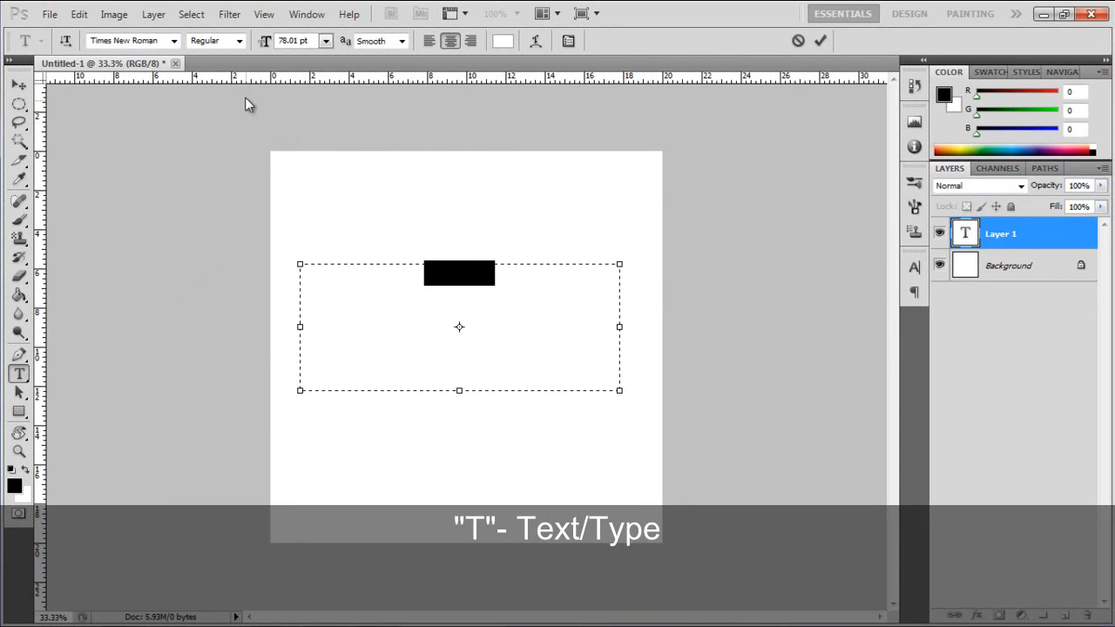
{"action": "left_click", "coordinate": [503, 41]}
{"action": "left_click_drag", "start_coordinate": [692, 427], "coordinate": [709, 406]}
{"action": "left_click", "coordinate": [888, 349]}
{"action": "left_click", "coordinate": [562, 287]}
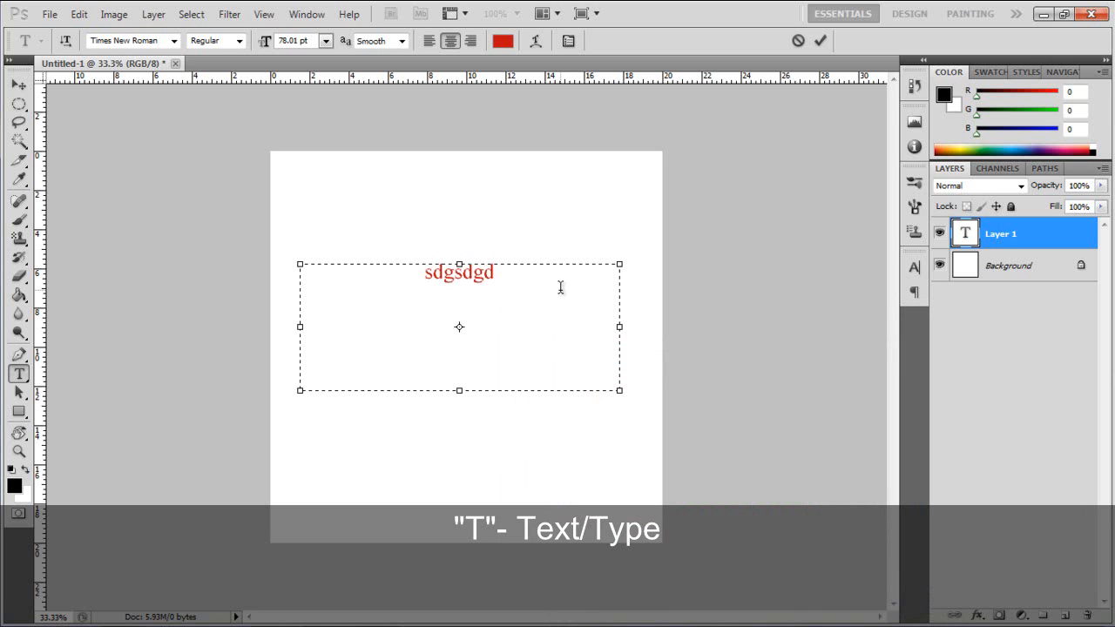
- Select all of the sample text and delete its text layer
{"action": "key", "text": "ctrl+a"}
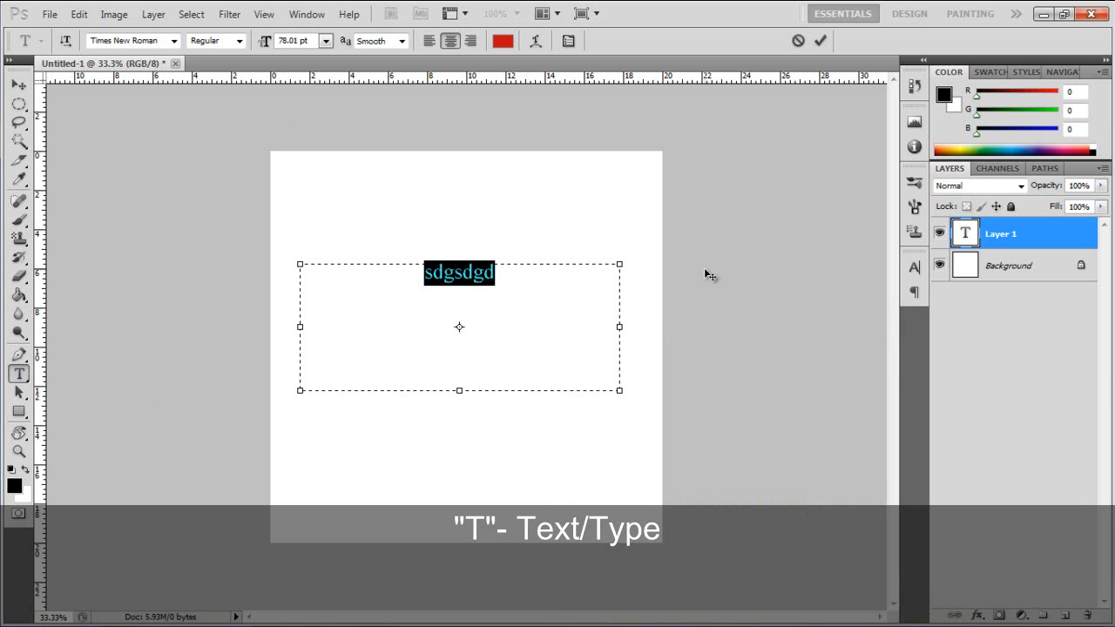
{"action": "left_click_drag", "start_coordinate": [1051, 233], "coordinate": [1087, 615]}
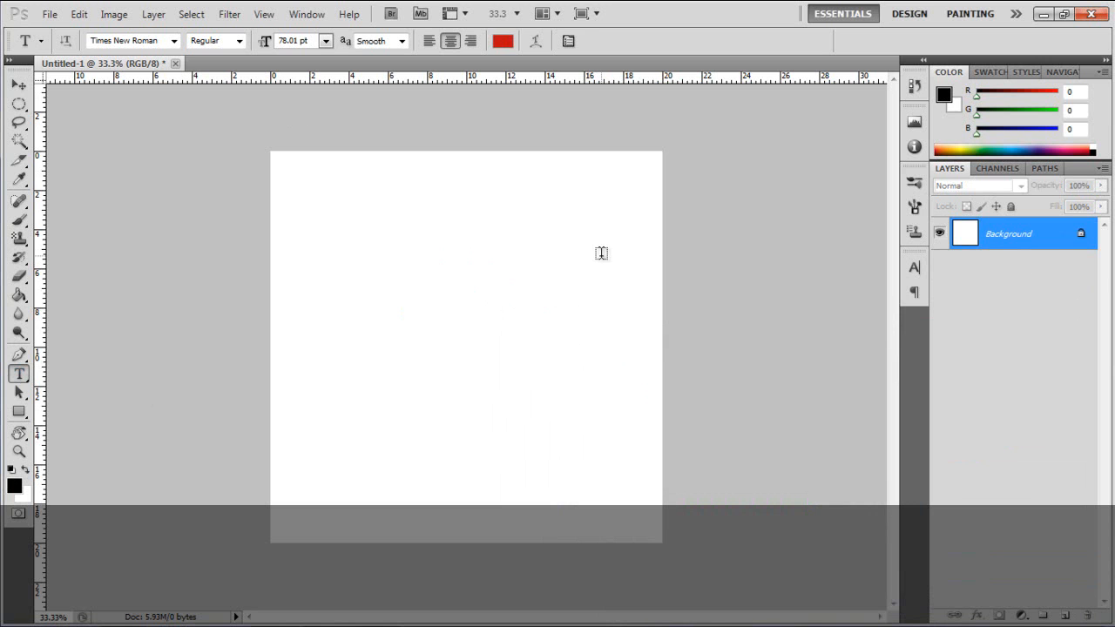
- Sample the canvas's white as the foreground color with the Eyedropper and return to the Brush tool
{"action": "key", "text": "i"}
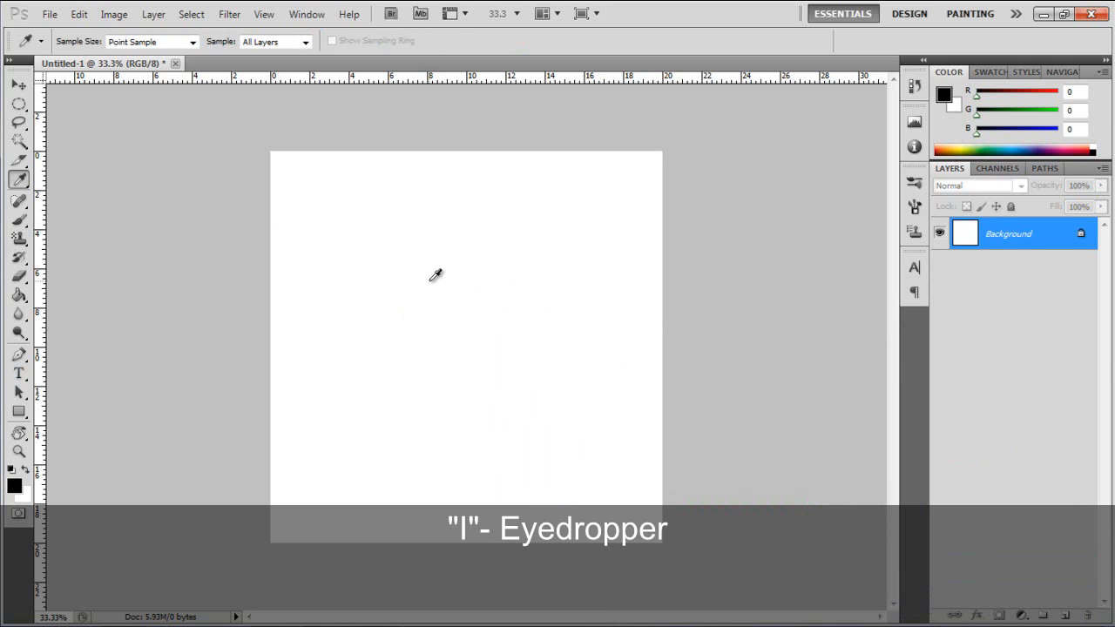
{"action": "left_click", "coordinate": [314, 478]}
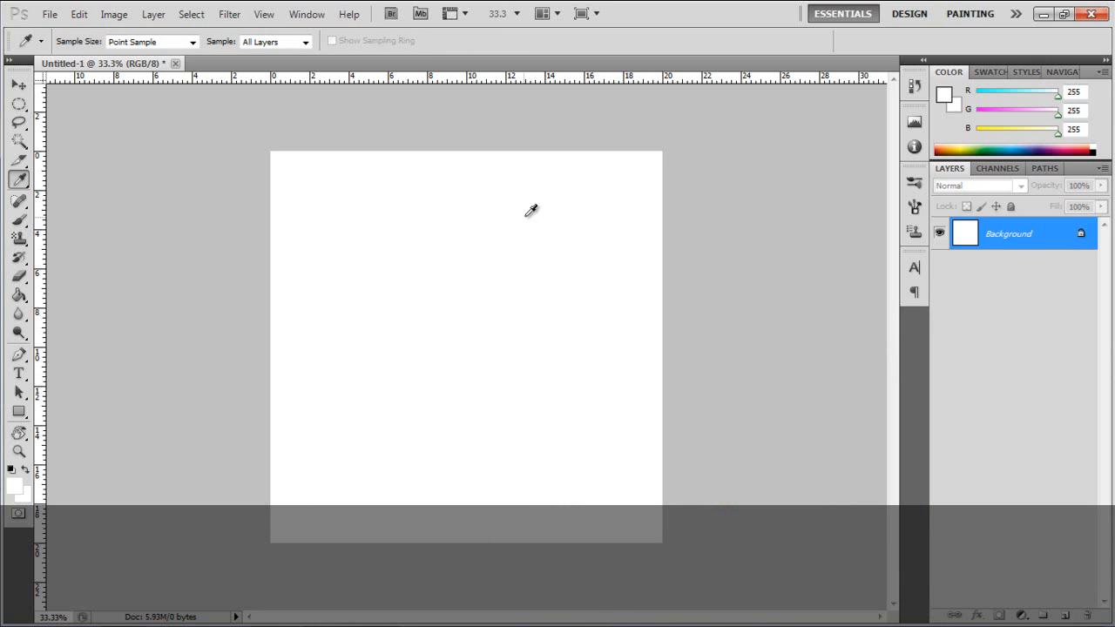
{"action": "key", "text": "b"}
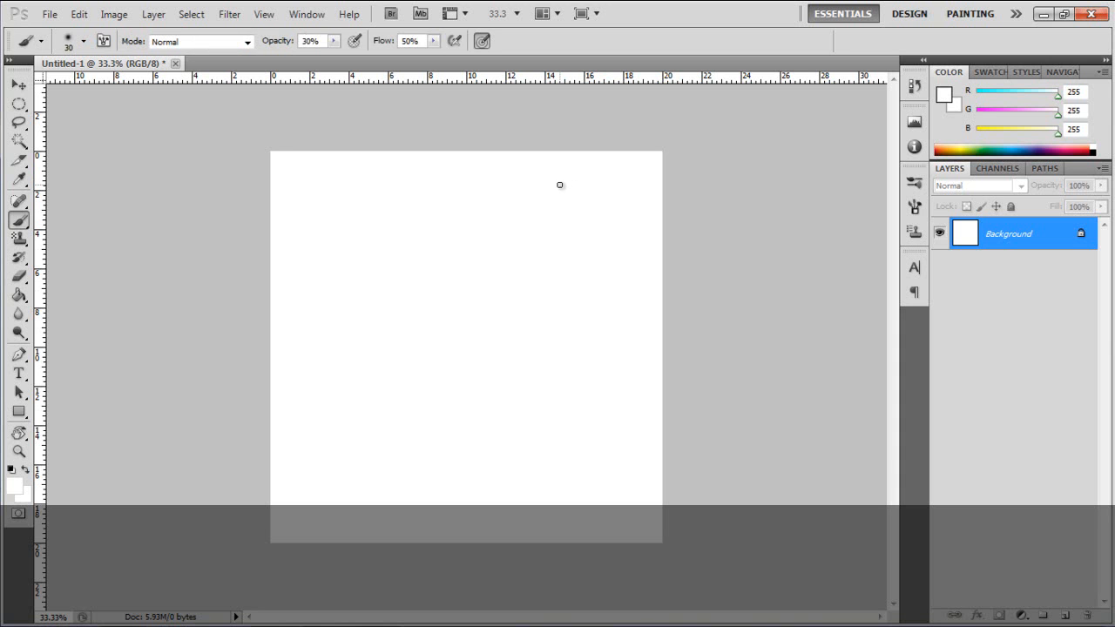
- Draw a curved open path with the Pen tool, undo its last anchor point, and end the path at the canvas's right edge
{"action": "key", "text": "p"}
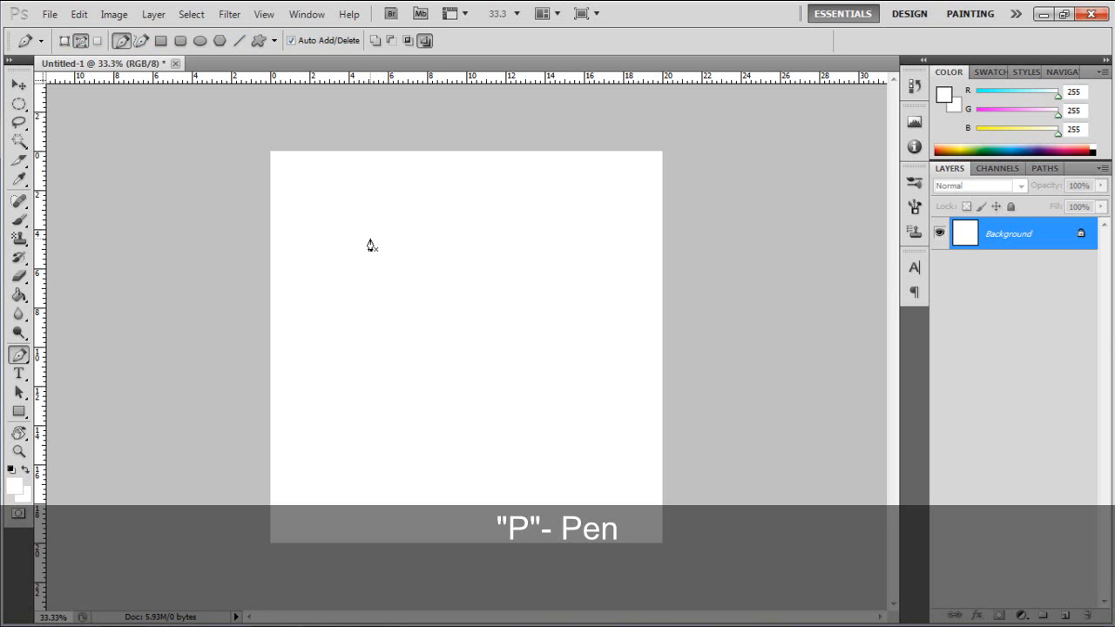
{"action": "left_click_drag", "start_coordinate": [308, 241], "coordinate": [243, 125]}
{"action": "left_click_drag", "start_coordinate": [573, 286], "coordinate": [517, 416]}
{"action": "left_click_drag", "start_coordinate": [427, 390], "coordinate": [350, 262]}
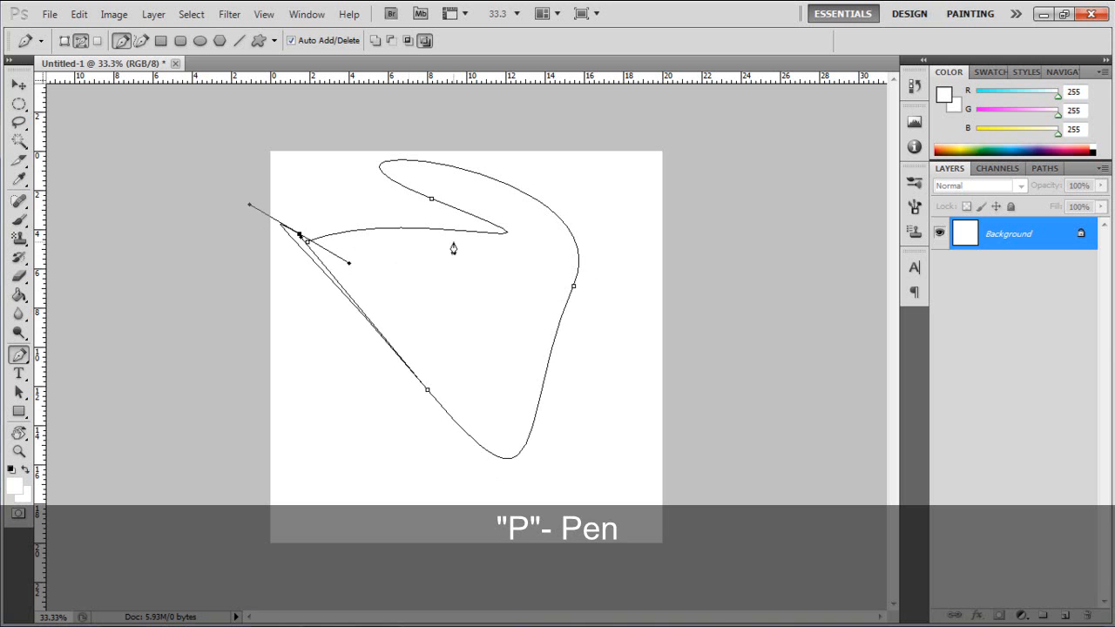
{"action": "key", "text": "ctrl+z"}
{"action": "left_click", "coordinate": [659, 320]}
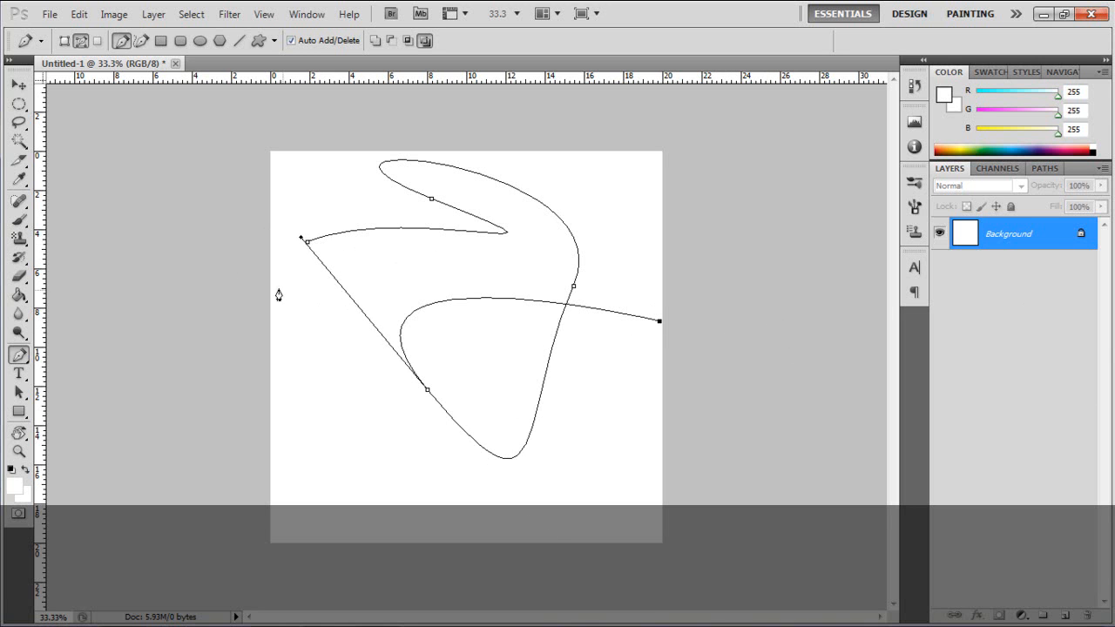
- Move the curved path down the canvas with the Path Selection tool and delete it
{"action": "key", "text": "a"}
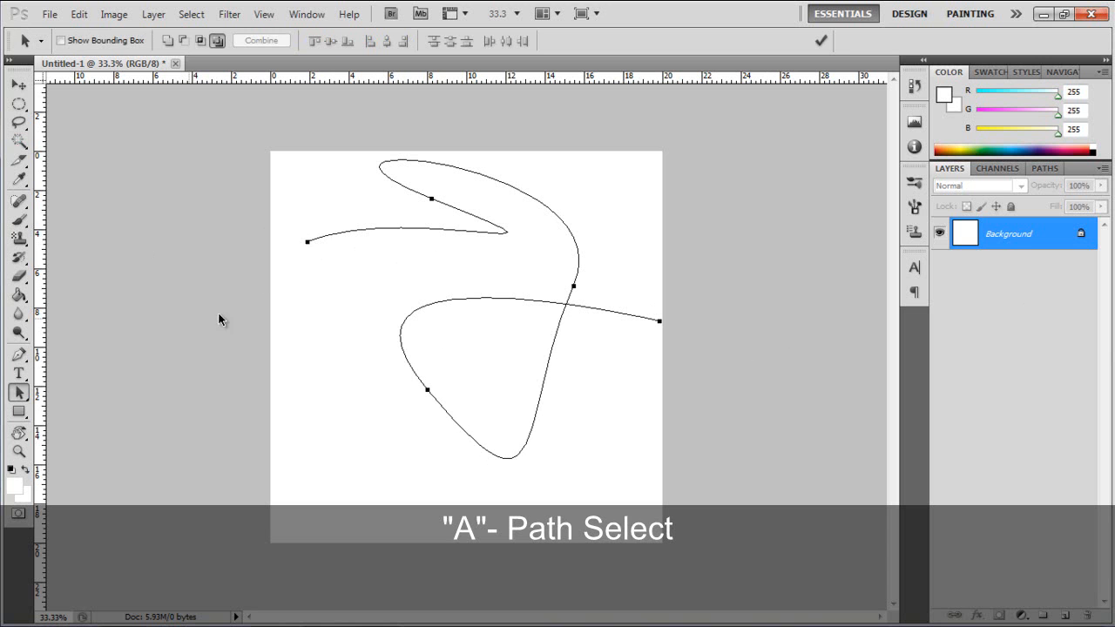
{"action": "right_click", "coordinate": [417, 311]}
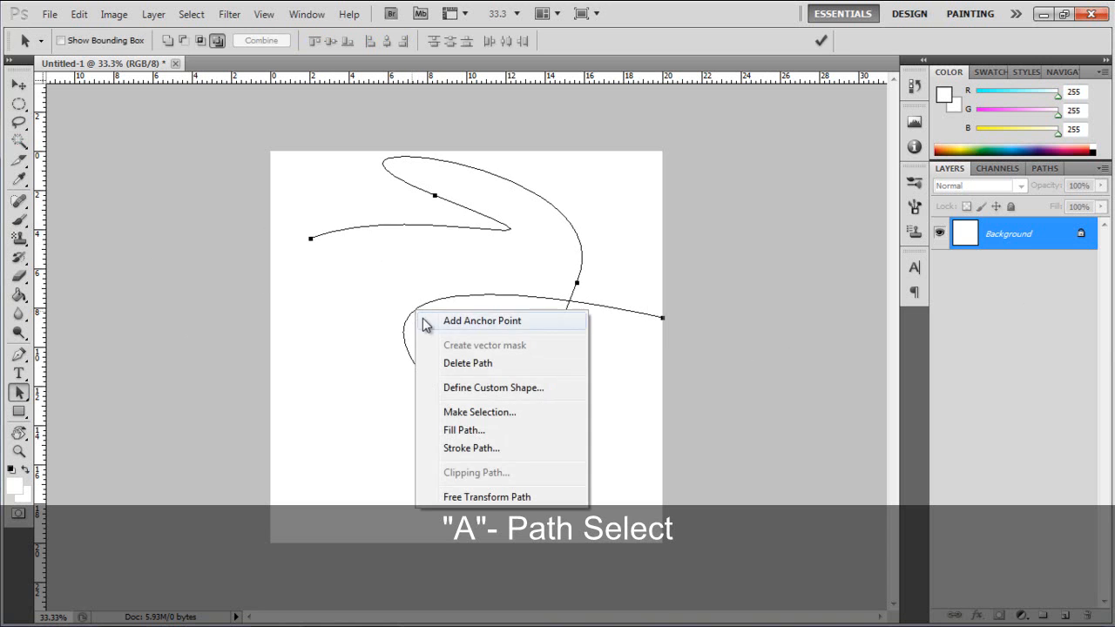
{"action": "left_click", "coordinate": [372, 341]}
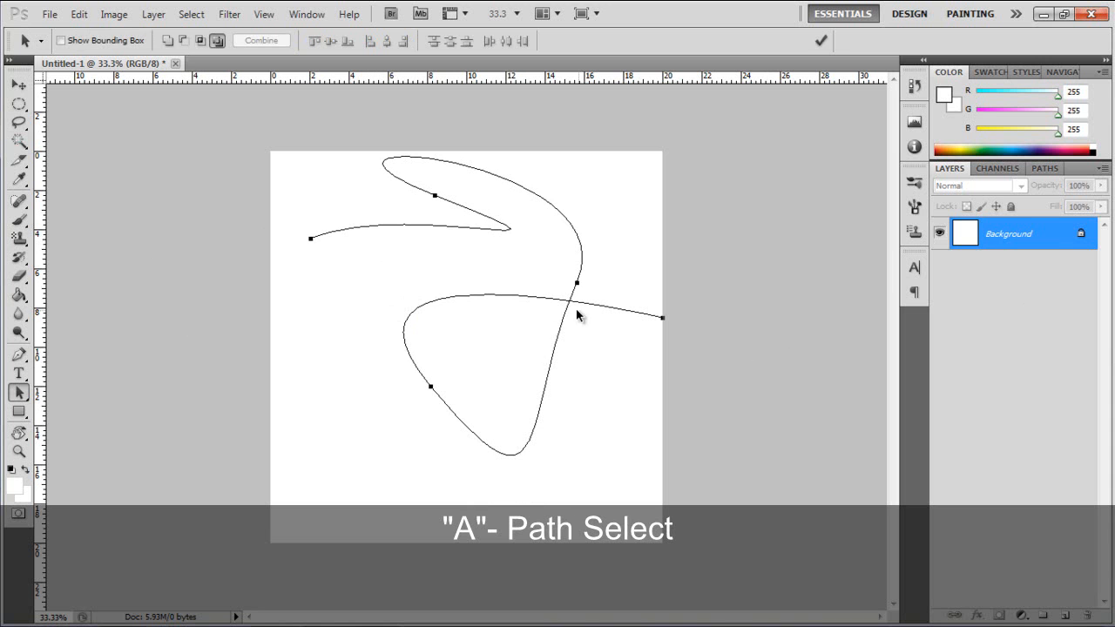
{"action": "left_click_drag", "start_coordinate": [573, 307], "coordinate": [560, 346]}
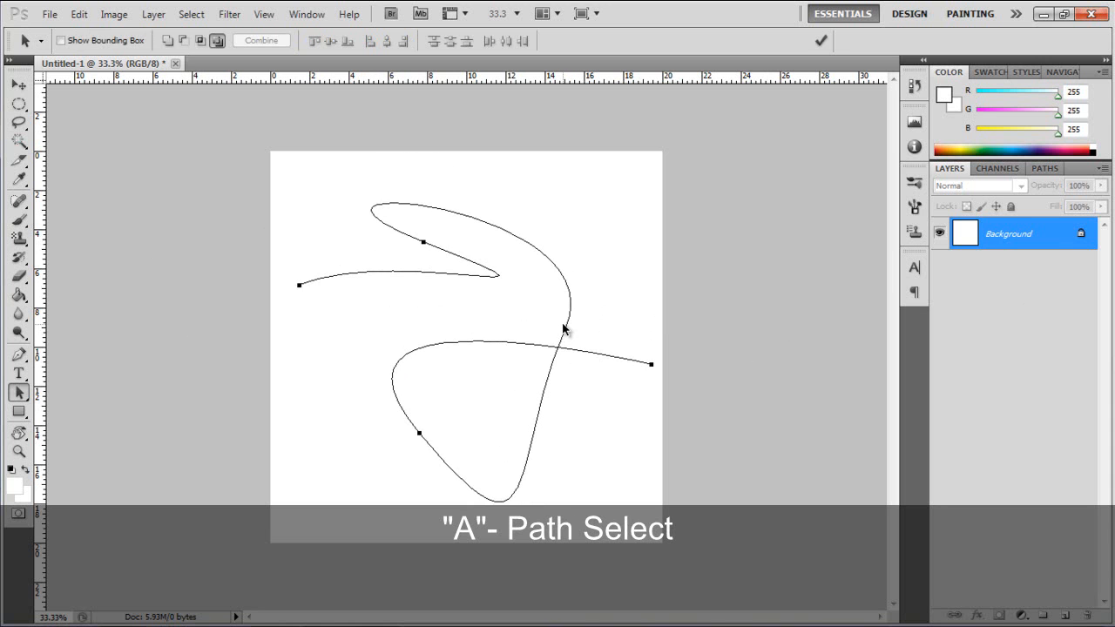
{"action": "key", "text": "Delete"}
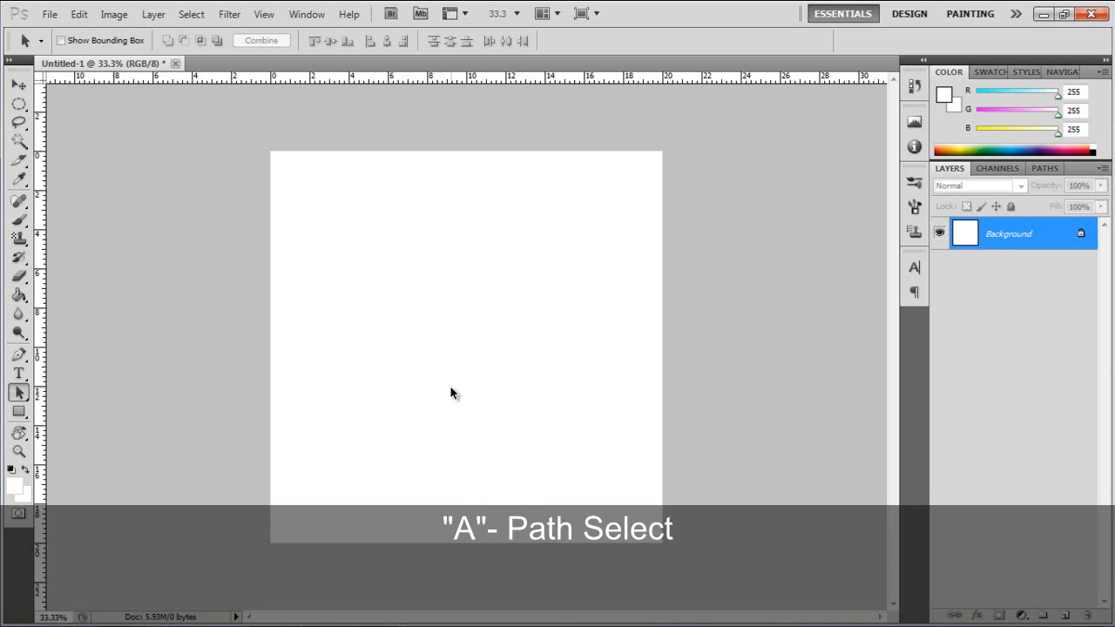
- Reset the foreground and background colors to their defaults and set the foreground color to red, RGB 223, 0, 0
{"action": "key", "text": "d"}
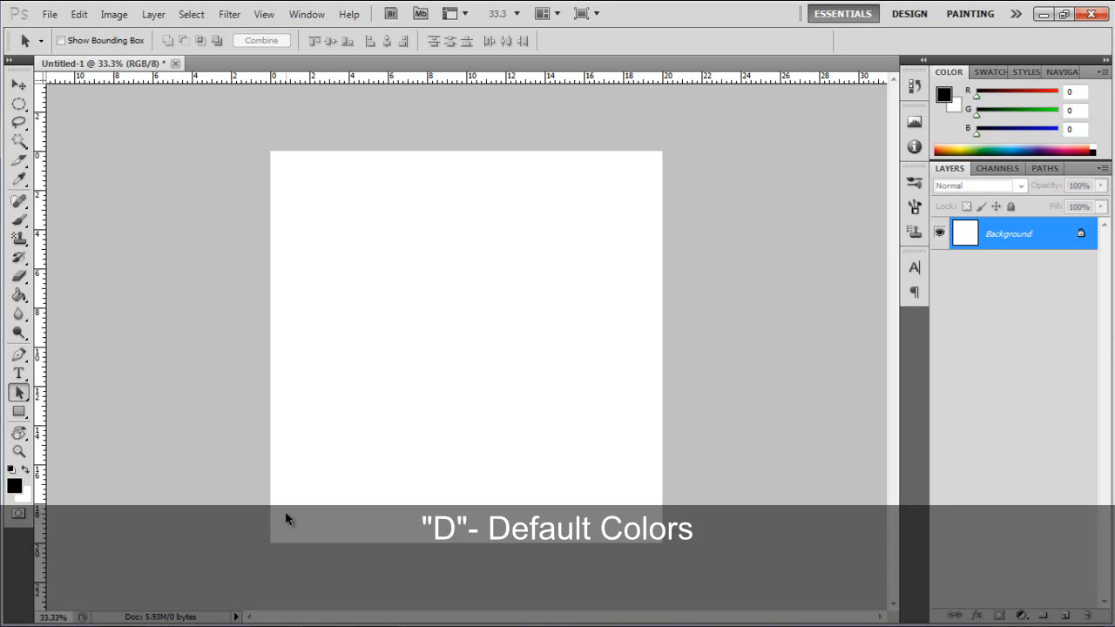
{"action": "left_click", "coordinate": [15, 488]}
{"action": "left_click_drag", "start_coordinate": [680, 411], "coordinate": [726, 383]}
{"action": "left_click", "coordinate": [893, 345]}
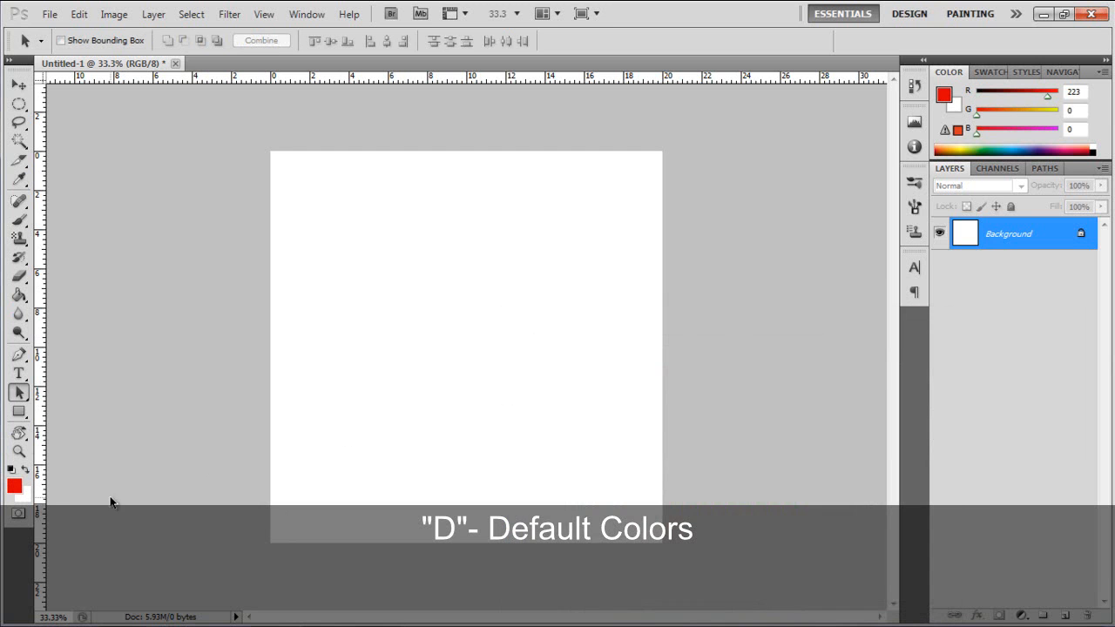
- Set the background color to blue-violet 5122d8, and restore the default black and white colors
{"action": "left_click", "coordinate": [21, 495]}
{"action": "left_click_drag", "start_coordinate": [708, 462], "coordinate": [742, 416]}
{"action": "left_click", "coordinate": [696, 389]}
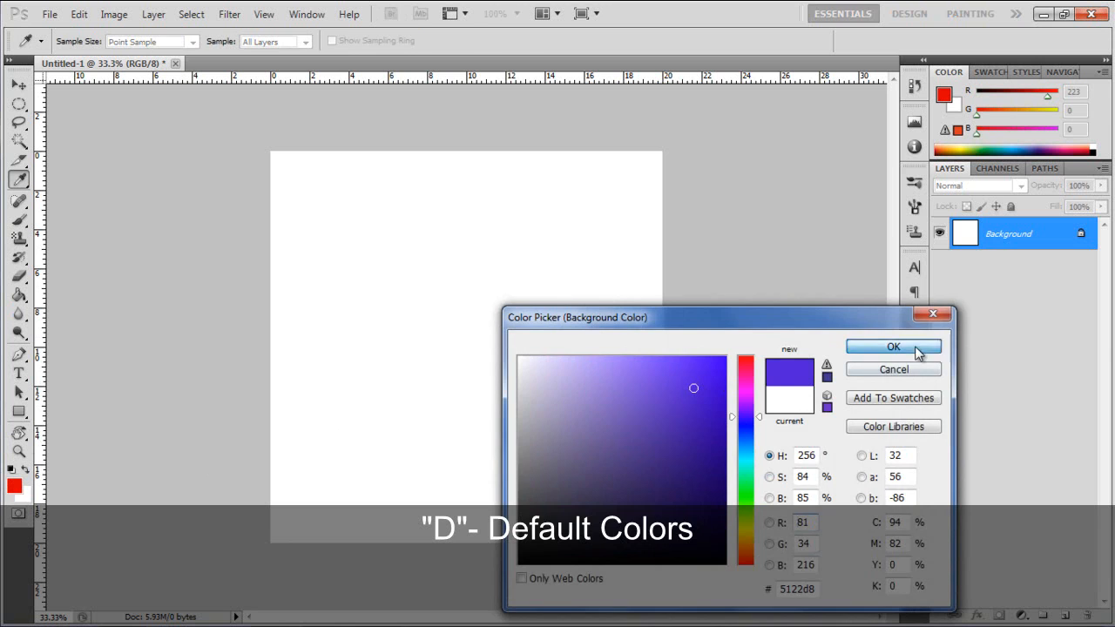
{"action": "left_click", "coordinate": [912, 349]}
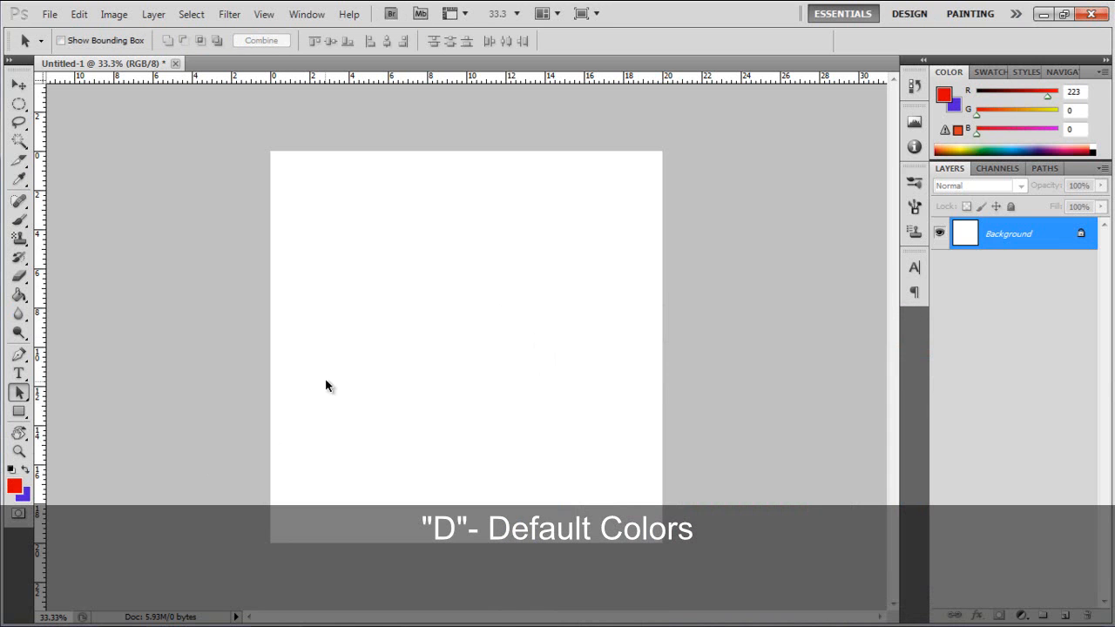
{"action": "key", "text": "d"}
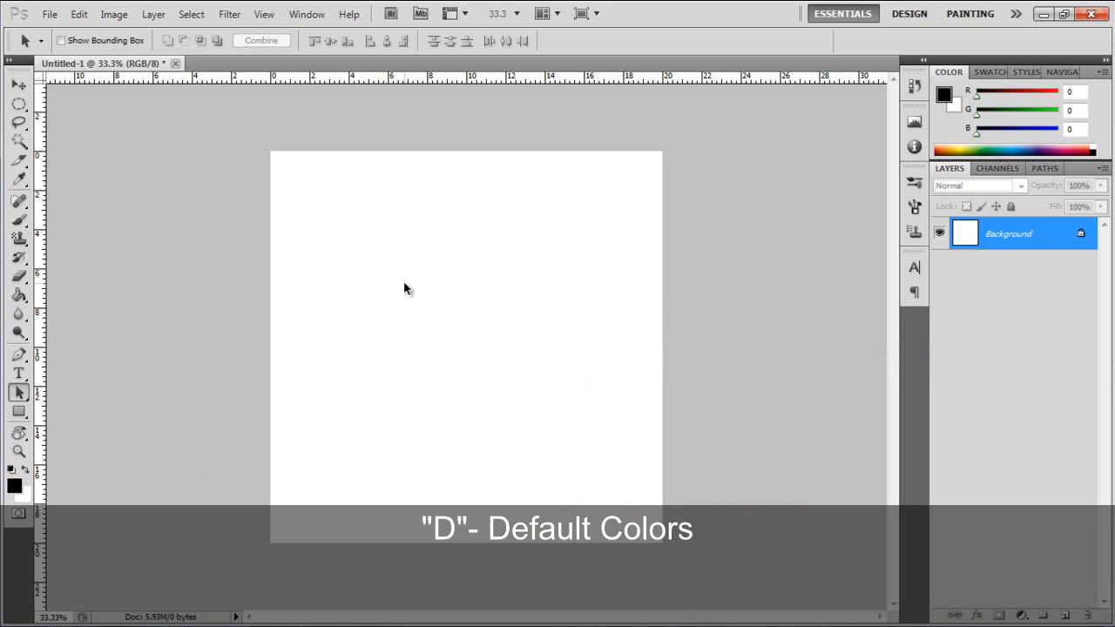
{"action": "left_click", "coordinate": [12, 487]}
{"action": "left_click_drag", "start_coordinate": [606, 392], "coordinate": [727, 430]}
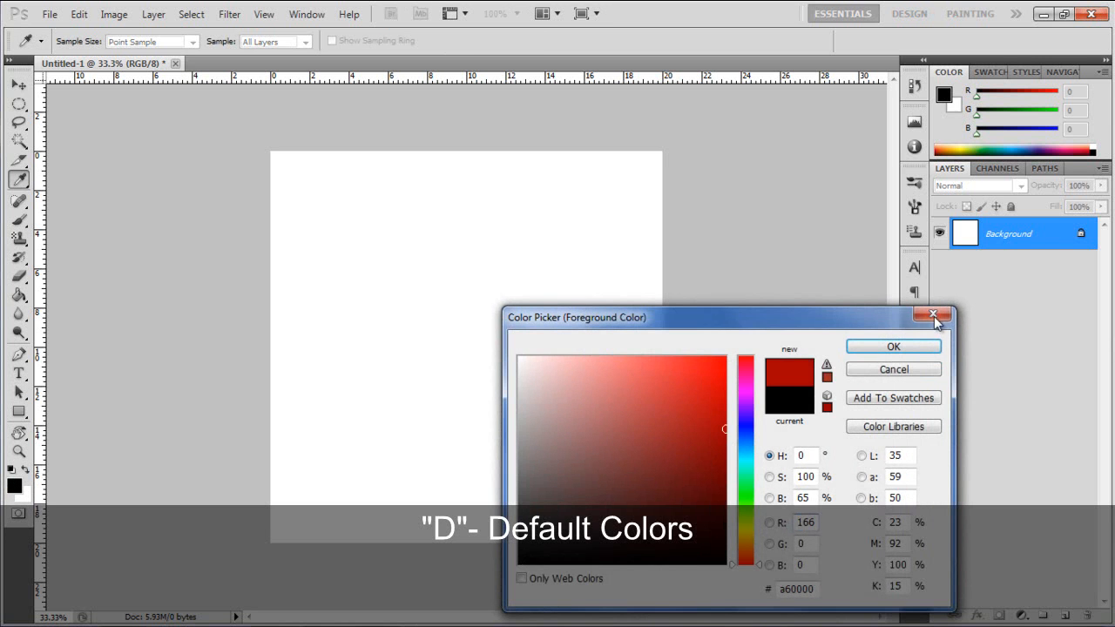
{"action": "left_click", "coordinate": [889, 370]}
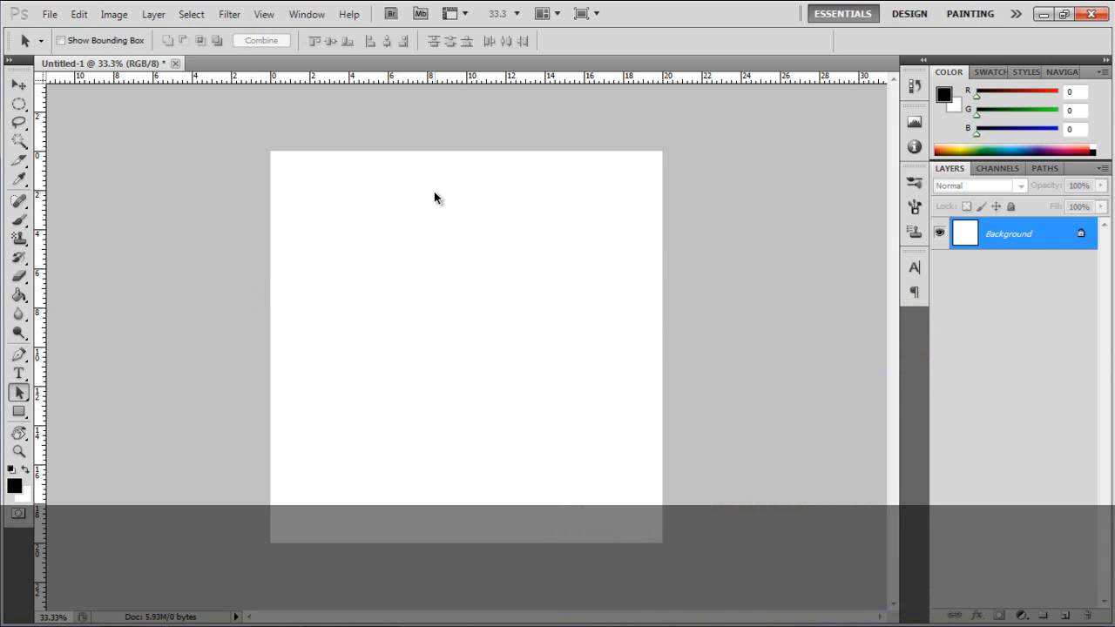
- Cycle repeatedly through the screen modes and finish in full screen mode with the menu bar
{"action": "key", "text": "f"}
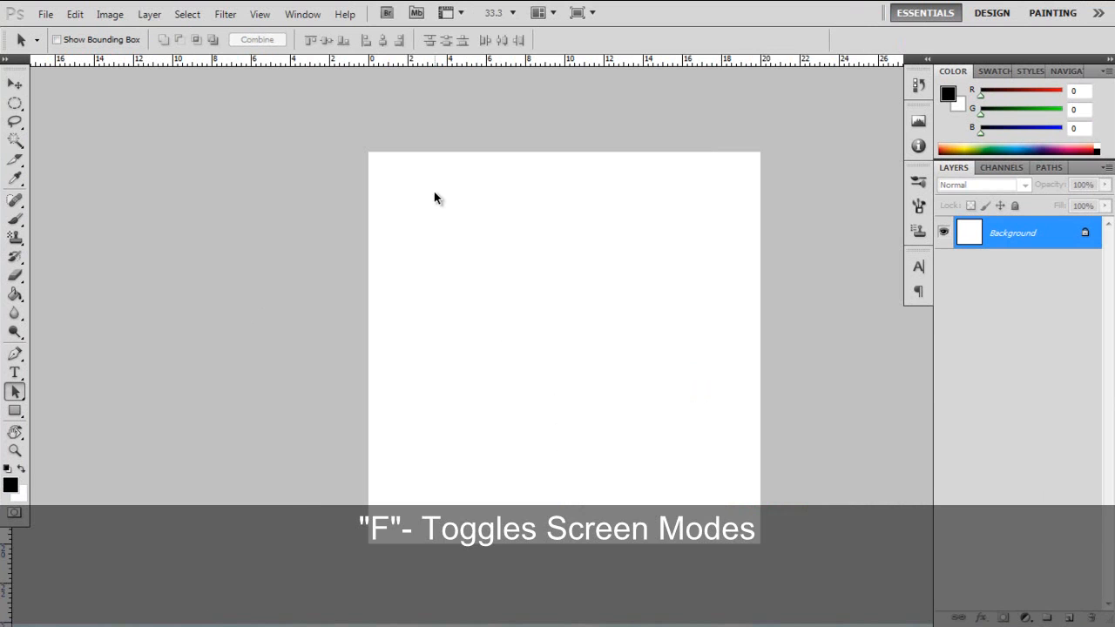
{"action": "key", "text": "f"}
{"action": "key", "text": "f"}
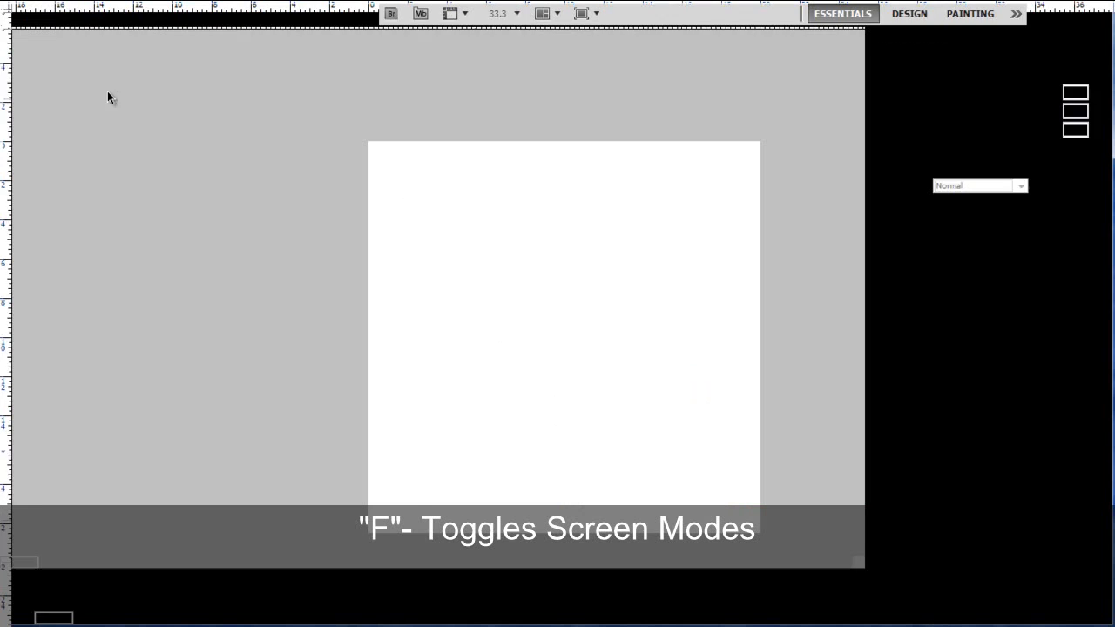
{"action": "key", "text": "f"}
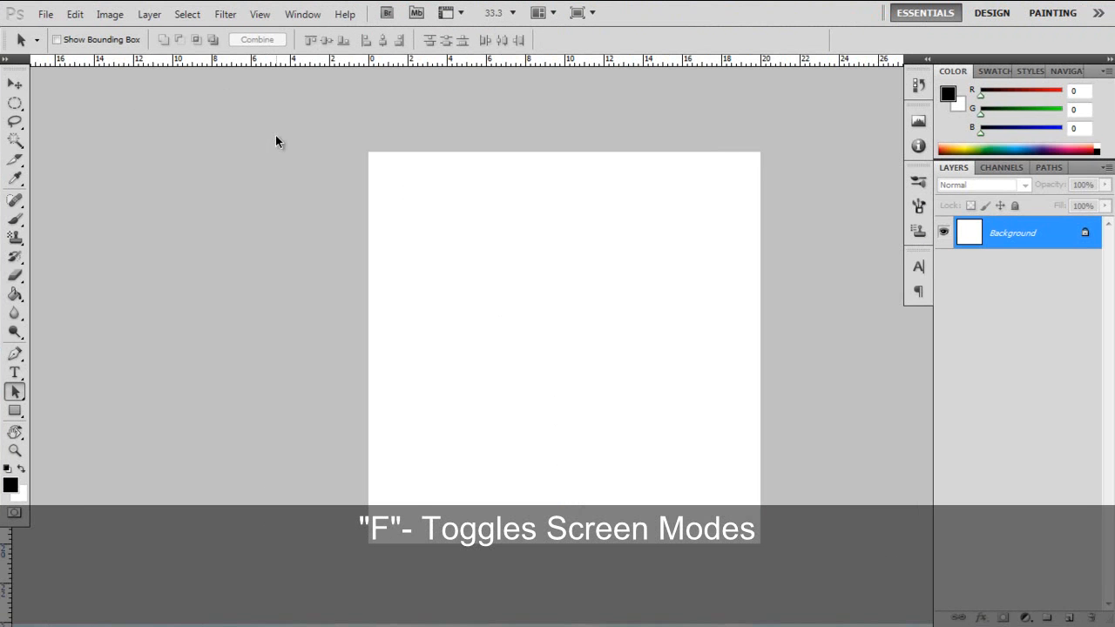
{"action": "key", "text": "f"}
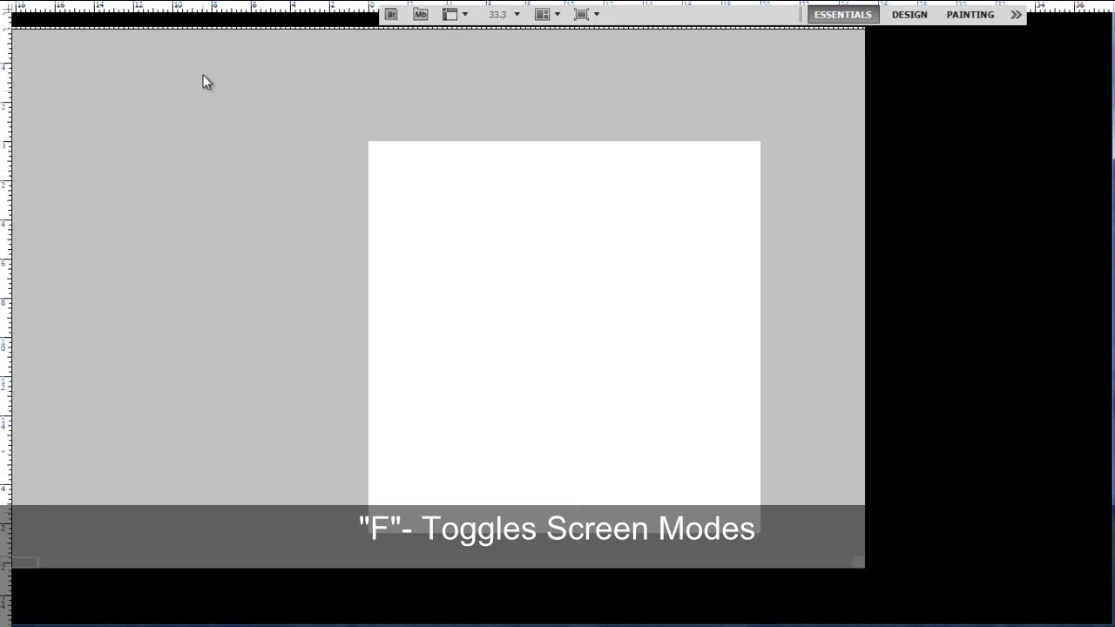
{"action": "key", "text": "f"}
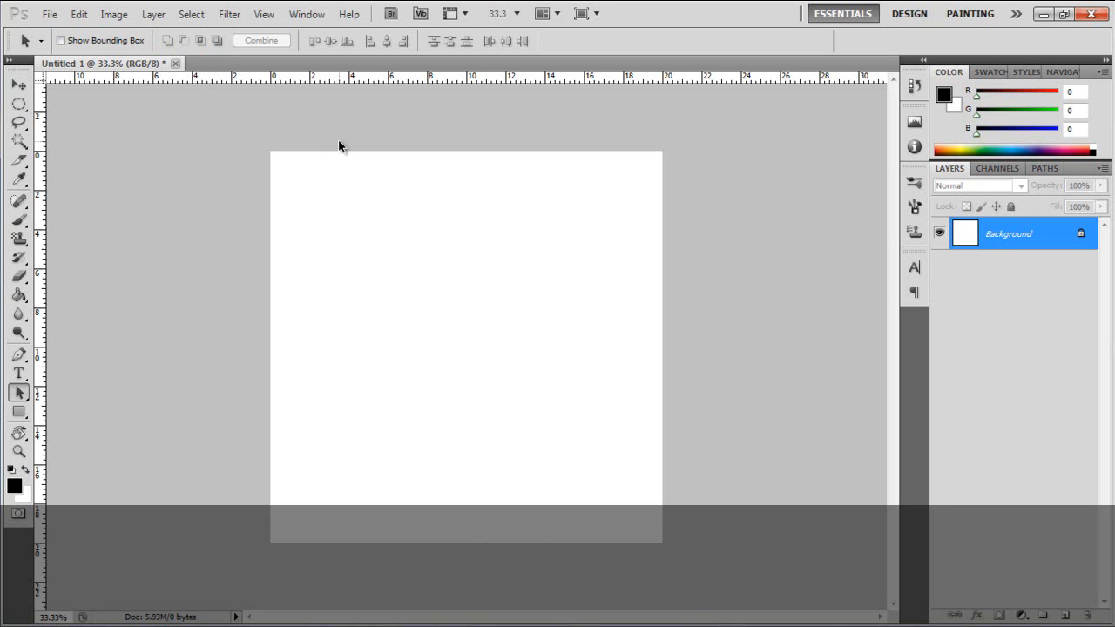
{"action": "key", "text": "f"}
- Activate the Paint Bucket tool and switch to the Gradient tool in the same tool group
{"action": "key", "text": "g"}
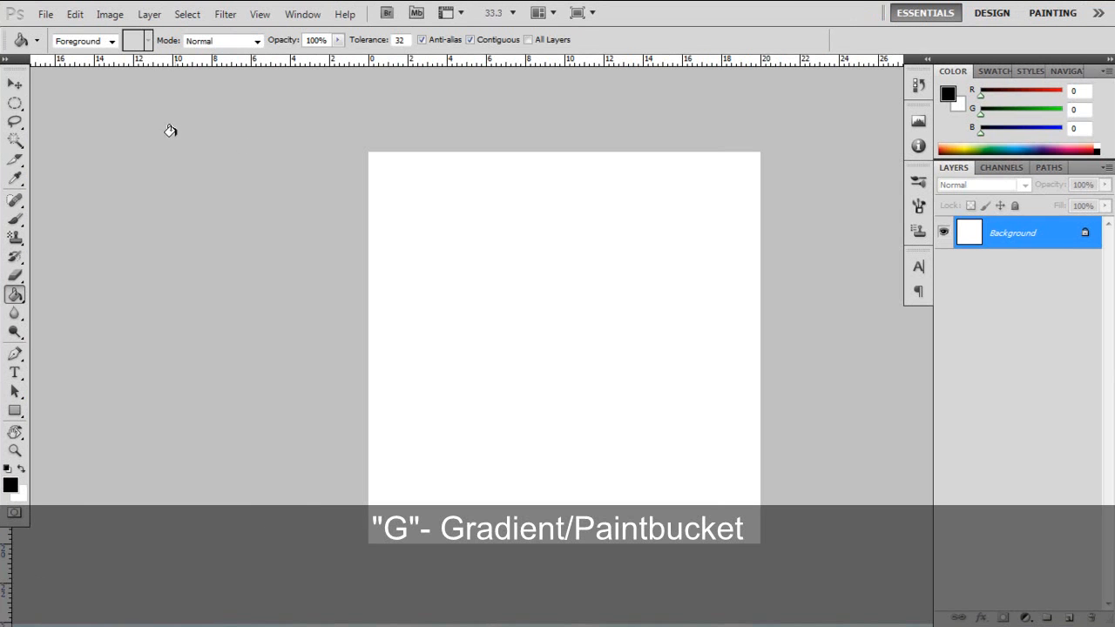
{"action": "right_click", "coordinate": [15, 294]}
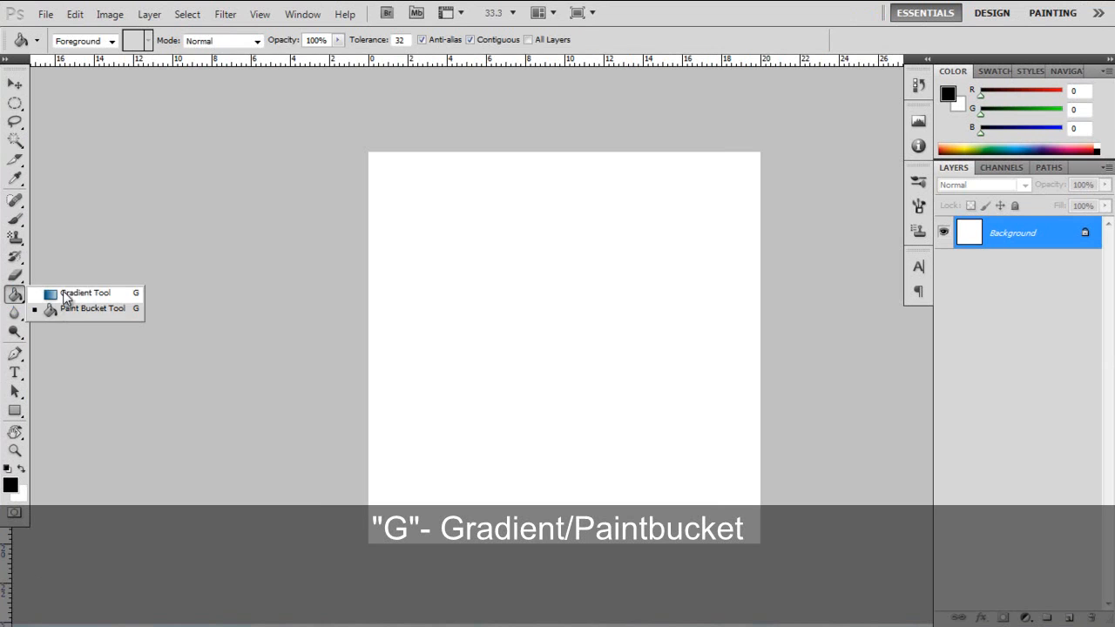
{"action": "left_click", "coordinate": [59, 294]}
{"action": "right_click", "coordinate": [15, 294]}
{"action": "left_click", "coordinate": [69, 294]}
{"action": "right_click", "coordinate": [17, 296]}
{"action": "left_click", "coordinate": [66, 295]}
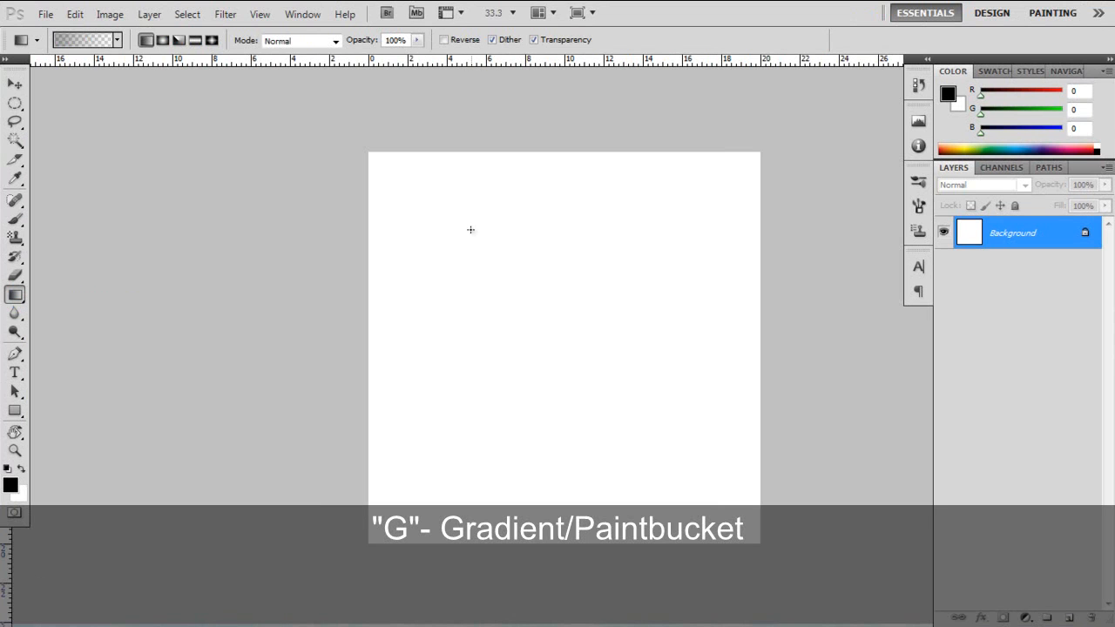
- Draw two diagonal black-to-transparent linear gradients across the canvas and undo both
{"action": "left_click_drag", "start_coordinate": [581, 386], "coordinate": [628, 421]}
{"action": "left_click_drag", "start_coordinate": [733, 511], "coordinate": [415, 147]}
{"action": "key", "text": "ctrl+z"}
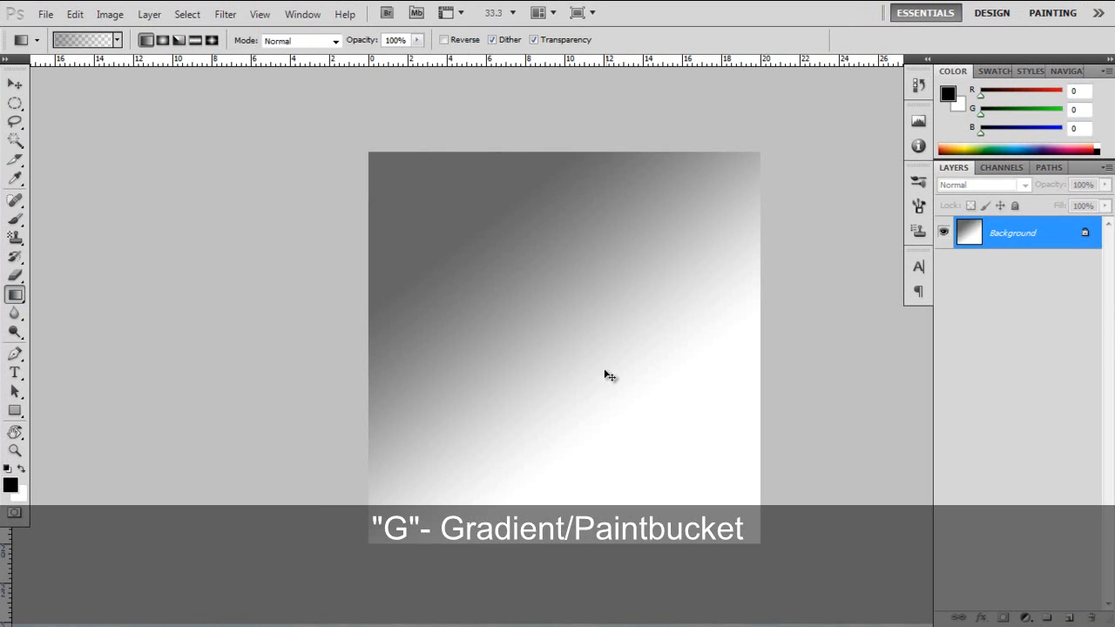
{"action": "key", "text": "ctrl+alt+z"}
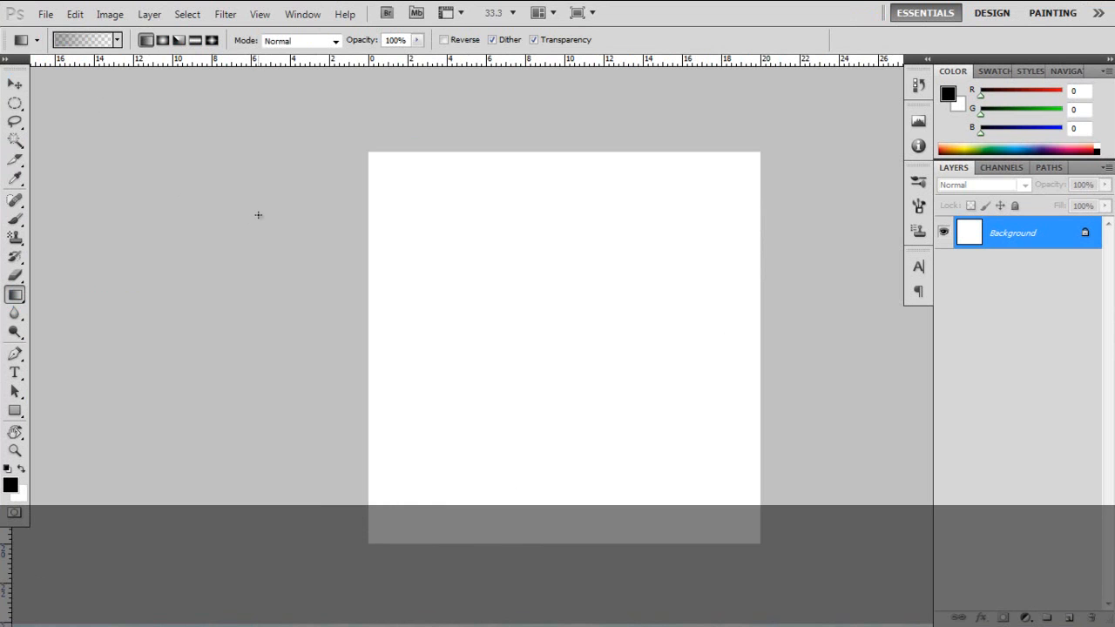
- Reposition the canvas with the Hand tool, and outline freehand Lasso selections near its center, clearing them at the end
{"action": "key", "text": "h"}
{"action": "left_click_drag", "start_coordinate": [642, 314], "coordinate": [384, 290]}
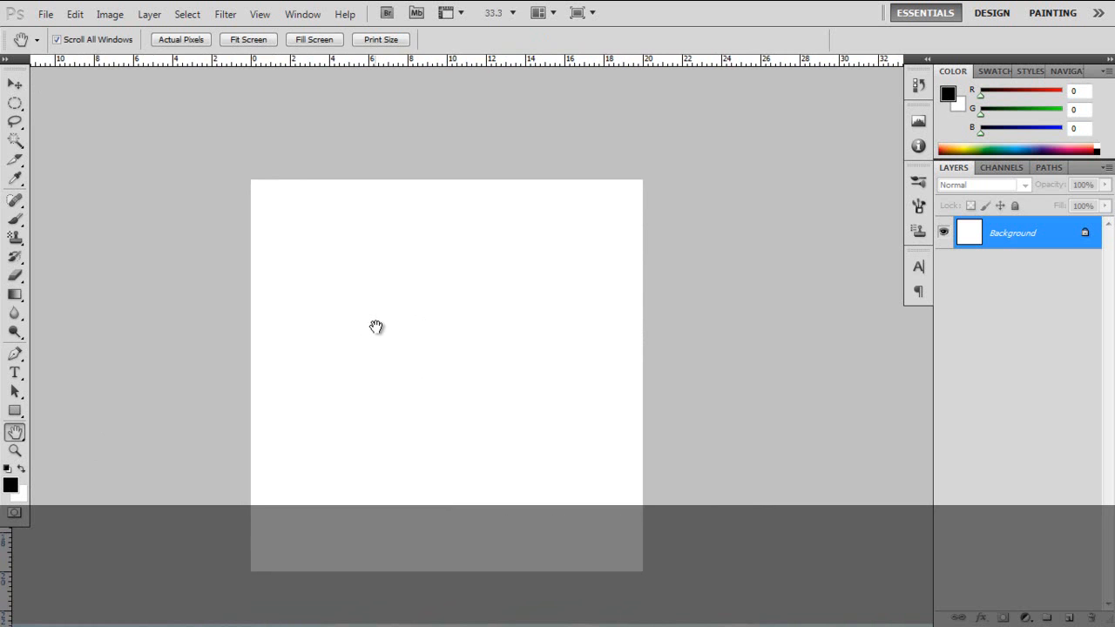
{"action": "key", "text": "l"}
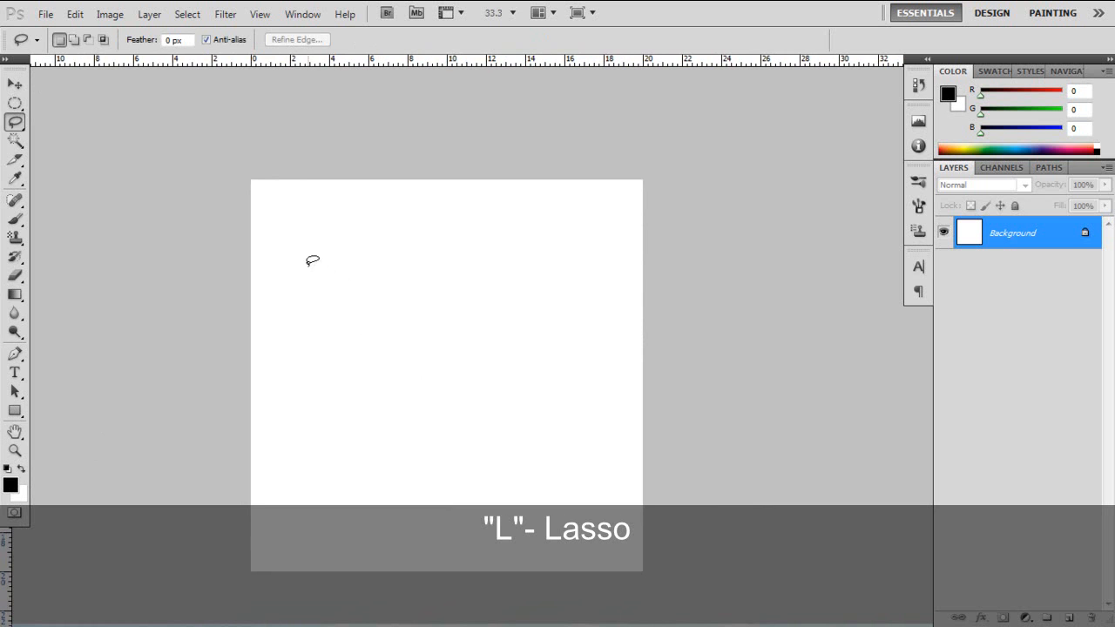
{"action": "mouse_move", "coordinate": [422, 277]}
{"action": "left_mouse_down"}
{"action": "mouse_move", "coordinate": [435, 355]}
{"action": "mouse_move", "coordinate": [359, 395]}
{"action": "mouse_move", "coordinate": [292, 273]}
{"action": "mouse_move", "coordinate": [390, 247]}
{"action": "mouse_move", "coordinate": [462, 287]}
{"action": "mouse_move", "coordinate": [434, 310]}
{"action": "left_mouse_up"}
{"action": "mouse_move", "coordinate": [522, 350]}
{"action": "left_mouse_down"}
{"action": "mouse_move", "coordinate": [340, 261]}
{"action": "mouse_move", "coordinate": [391, 453]}
{"action": "mouse_move", "coordinate": [545, 423]}
{"action": "mouse_move", "coordinate": [525, 363]}
{"action": "left_mouse_up"}
{"action": "left_click", "coordinate": [398, 289]}
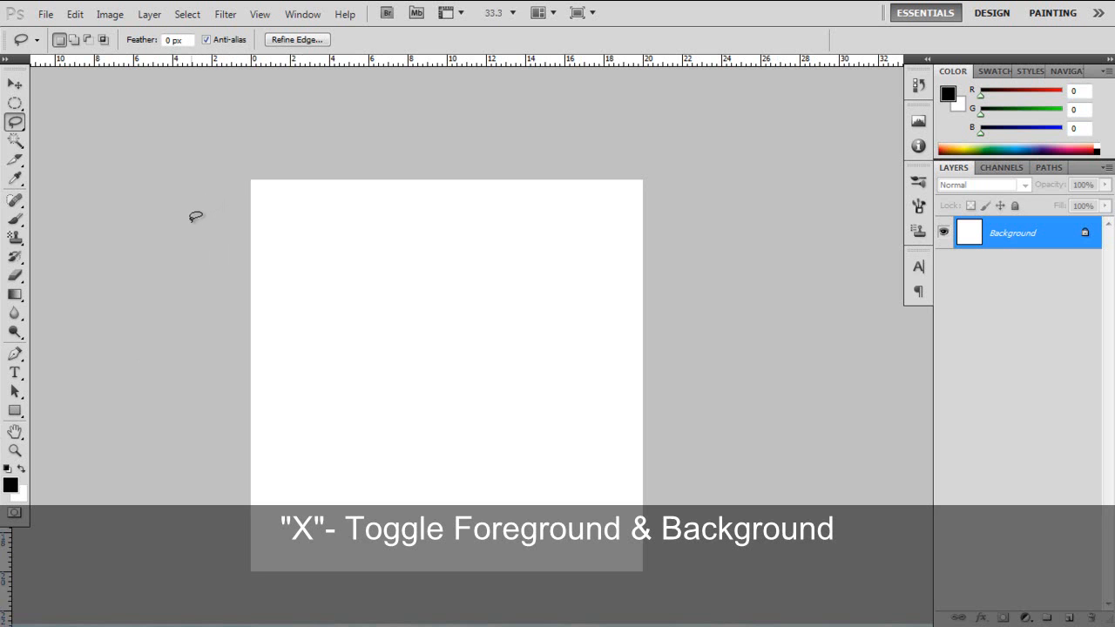
- Swap the foreground and background colors twice, set the foreground to red d60000, and swap the two colors twice again
{"action": "key", "text": "x"}
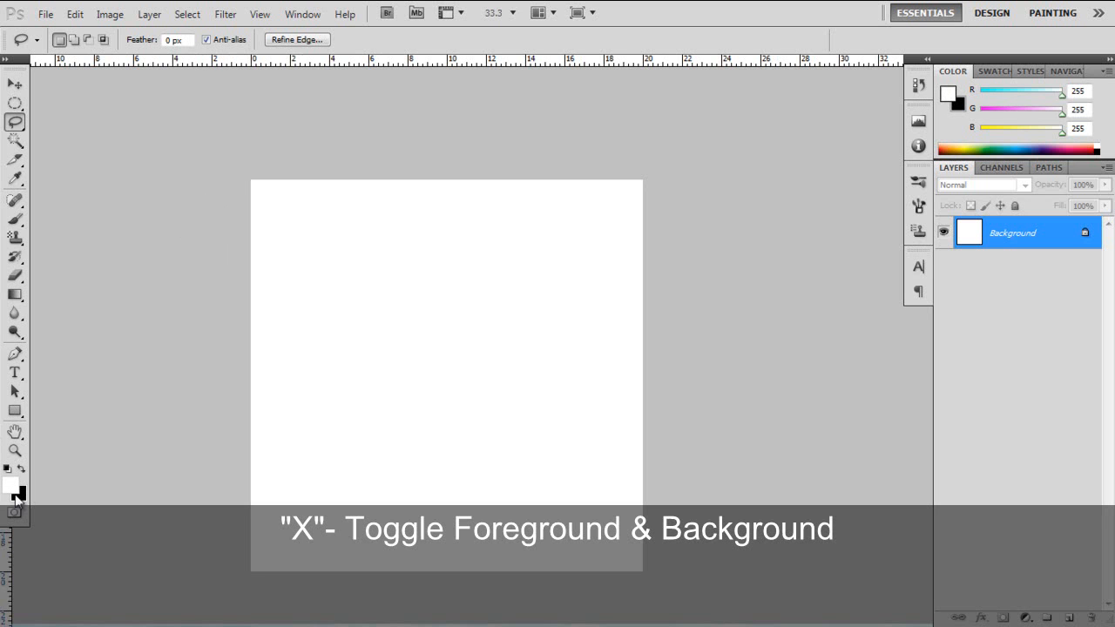
{"action": "key", "text": "x"}
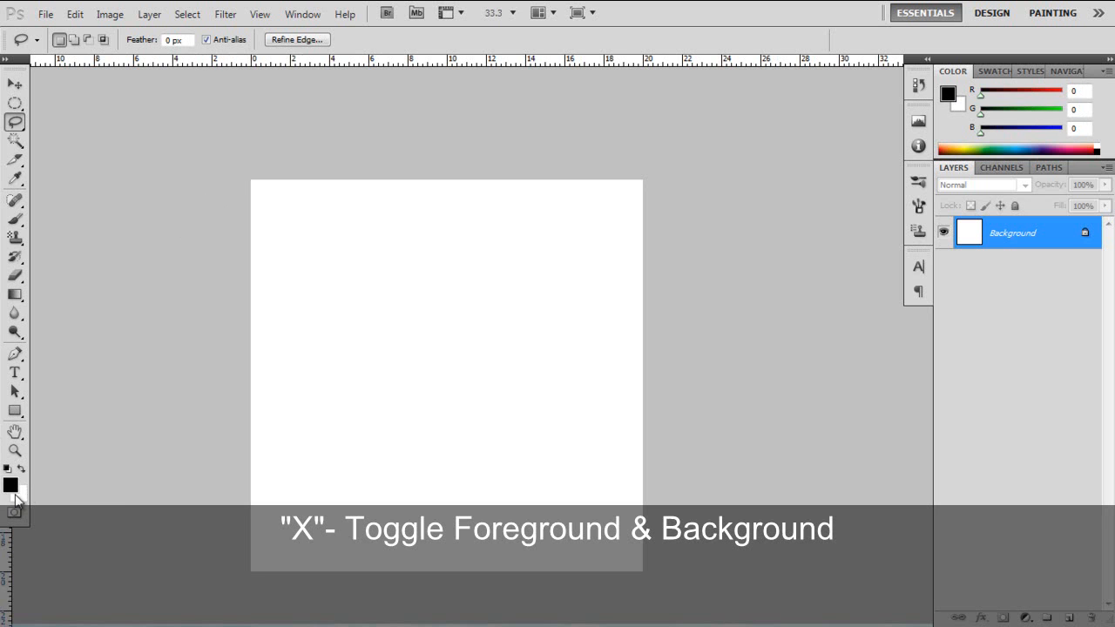
{"action": "left_click", "coordinate": [15, 488]}
{"action": "left_click_drag", "start_coordinate": [682, 415], "coordinate": [726, 390]}
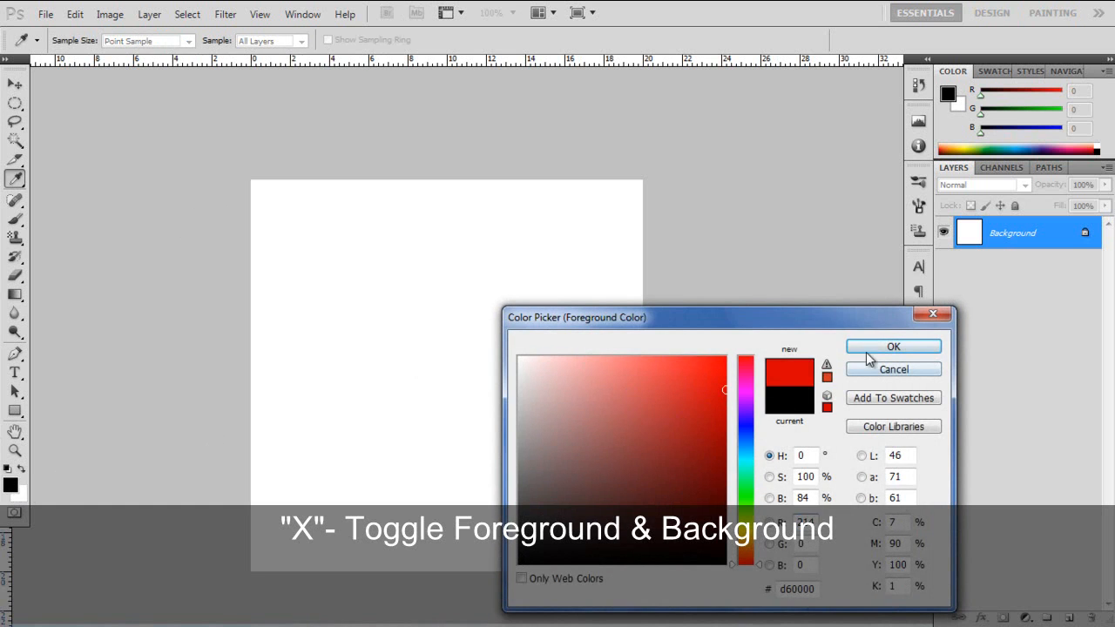
{"action": "left_click", "coordinate": [890, 348]}
{"action": "key", "text": "x"}
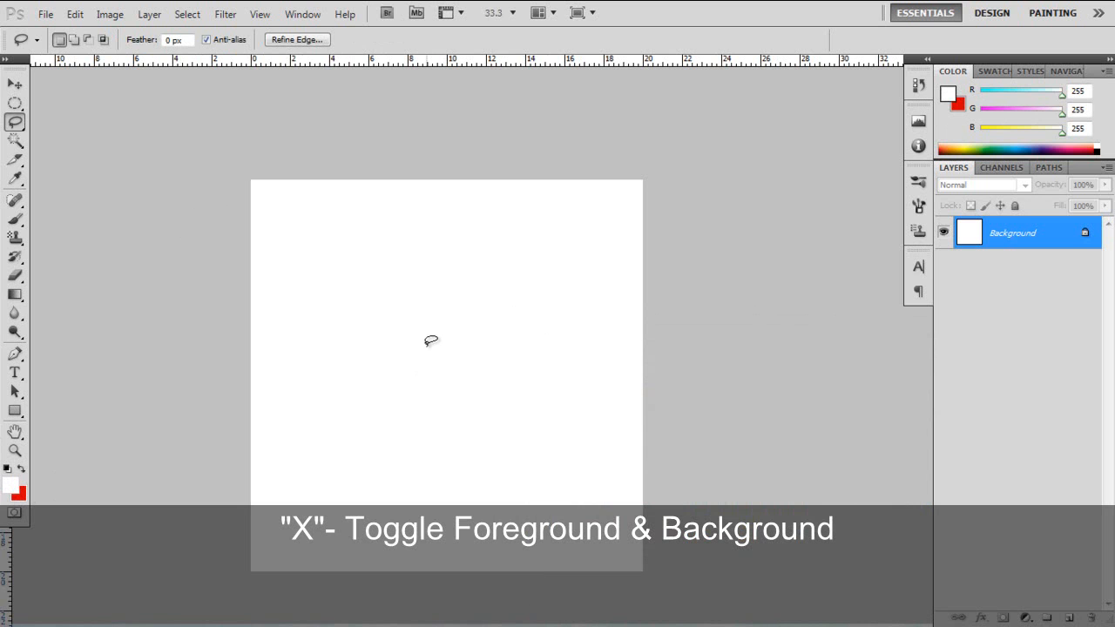
{"action": "left_click", "coordinate": [22, 471]}
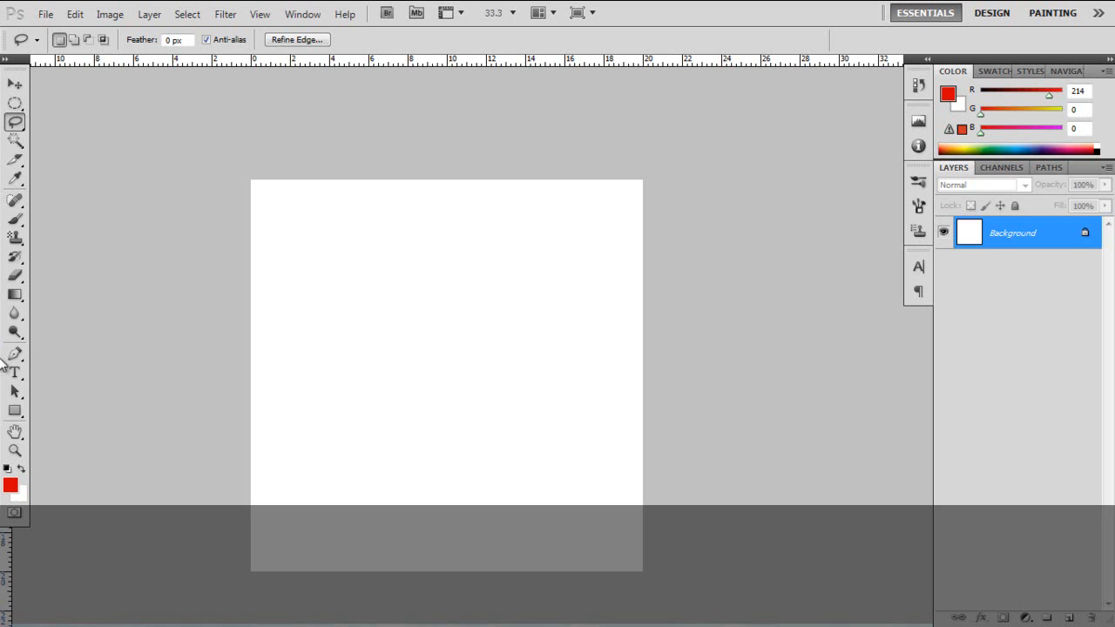
- Try twice to move the locked Background layer with the Move tool
{"action": "key", "text": "v"}
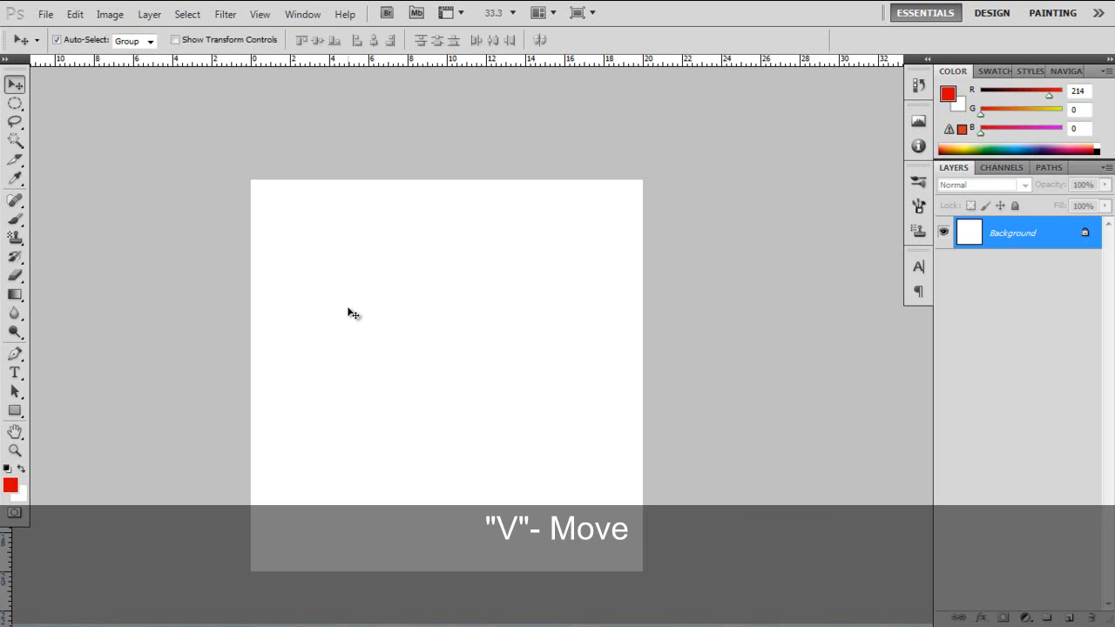
{"action": "left_click", "coordinate": [437, 366]}
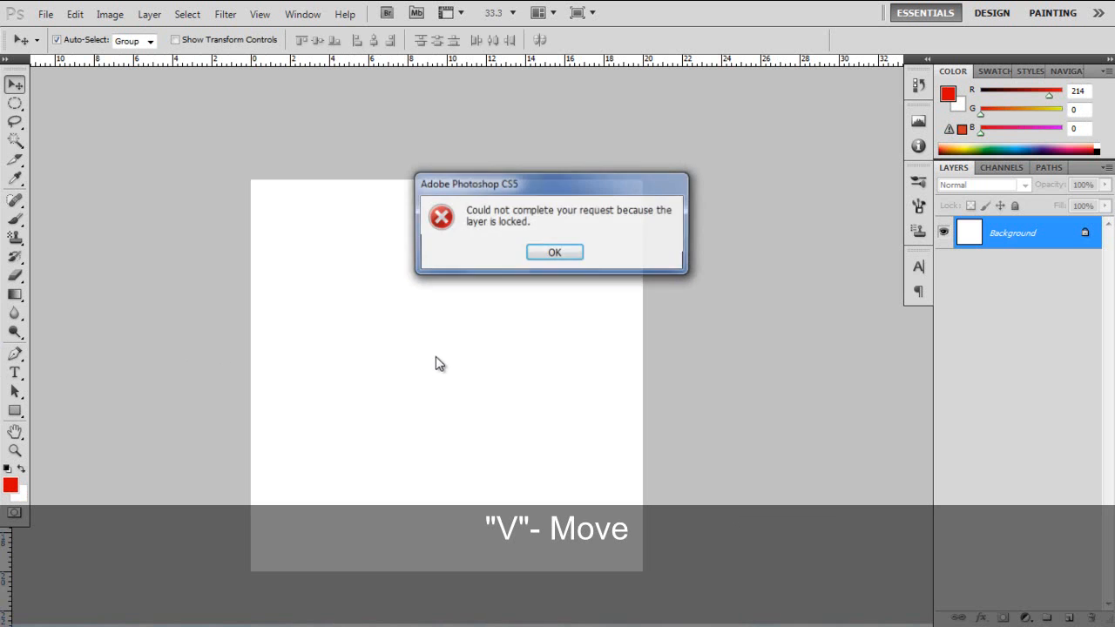
{"action": "left_click", "coordinate": [542, 253]}
{"action": "left_click", "coordinate": [575, 369]}
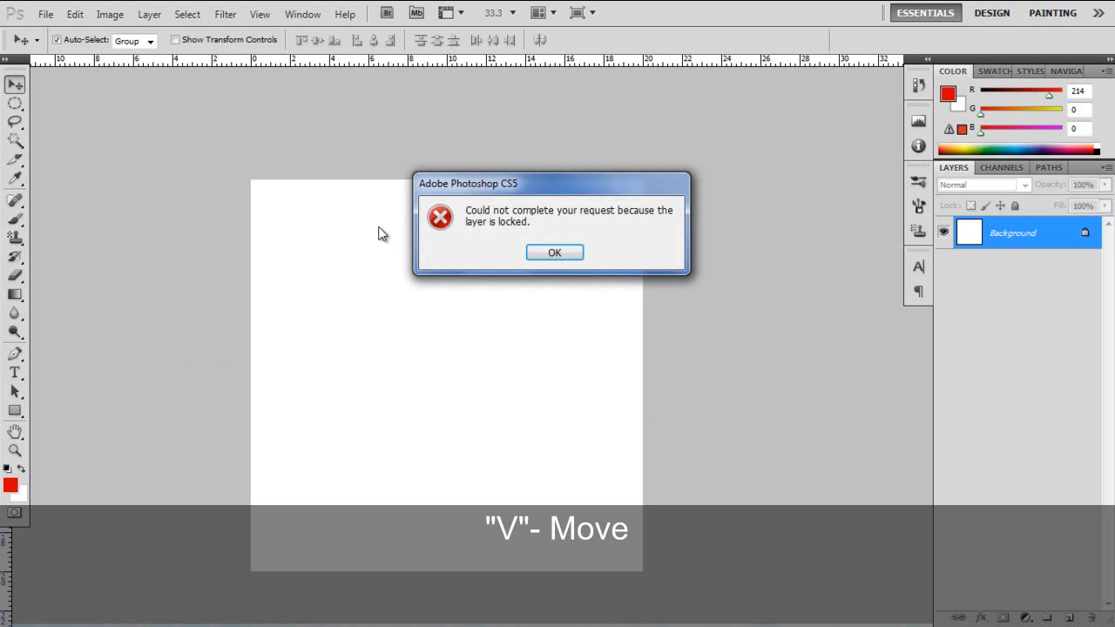
{"action": "left_click", "coordinate": [554, 253]}
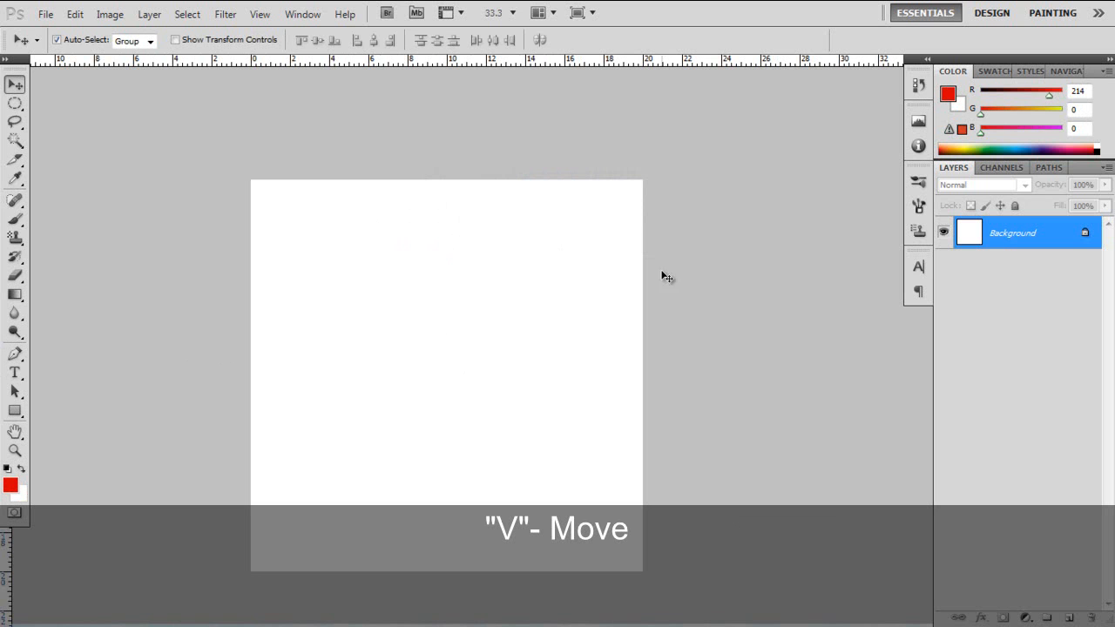
- Convert the locked Background into Layer 0, and move it away from and back over the canvas with the Move tool
{"action": "double_click", "coordinate": [1050, 248]}
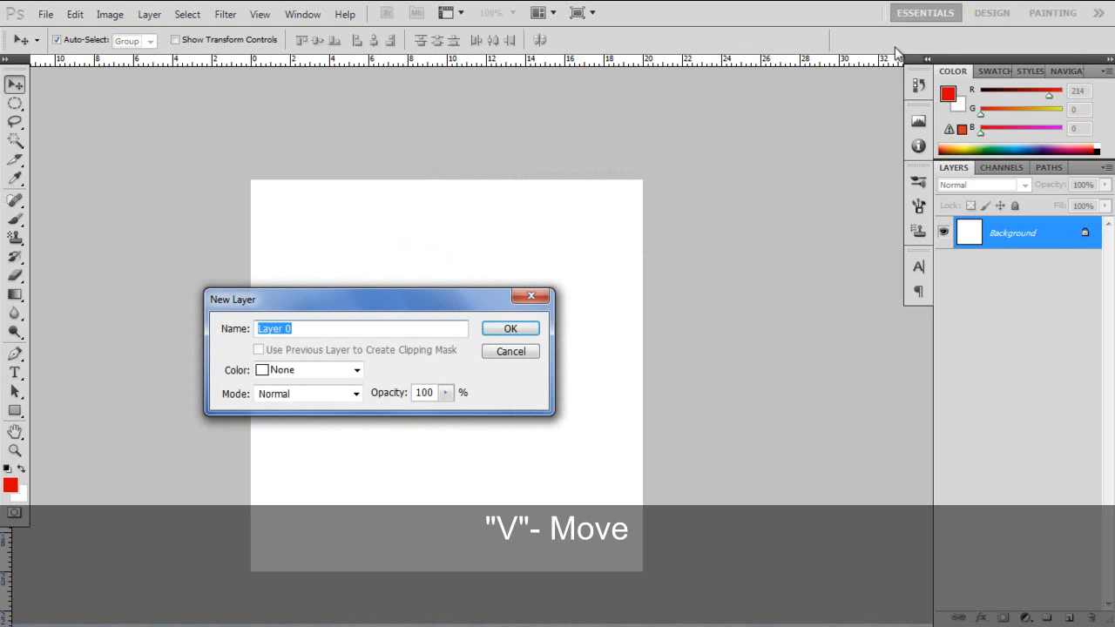
{"action": "left_click", "coordinate": [534, 329]}
{"action": "left_click_drag", "start_coordinate": [441, 340], "coordinate": [461, 392]}
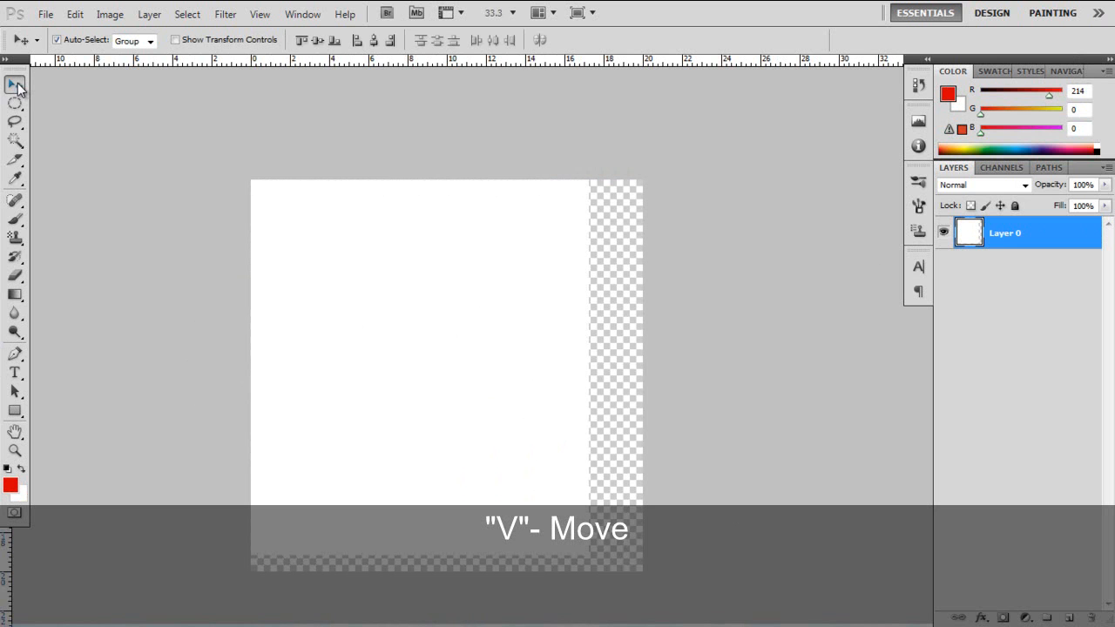
{"action": "left_click_drag", "start_coordinate": [271, 242], "coordinate": [381, 267]}
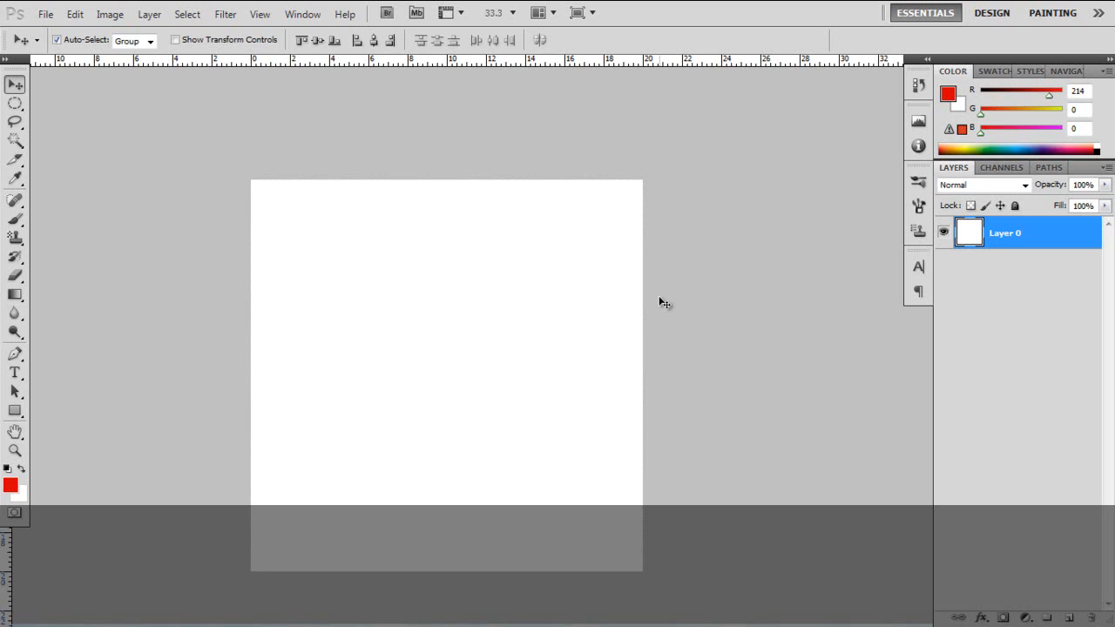
- Activate the Brush tool with 100% opacity and a brush size of 60 px
{"action": "key", "text": "b"}
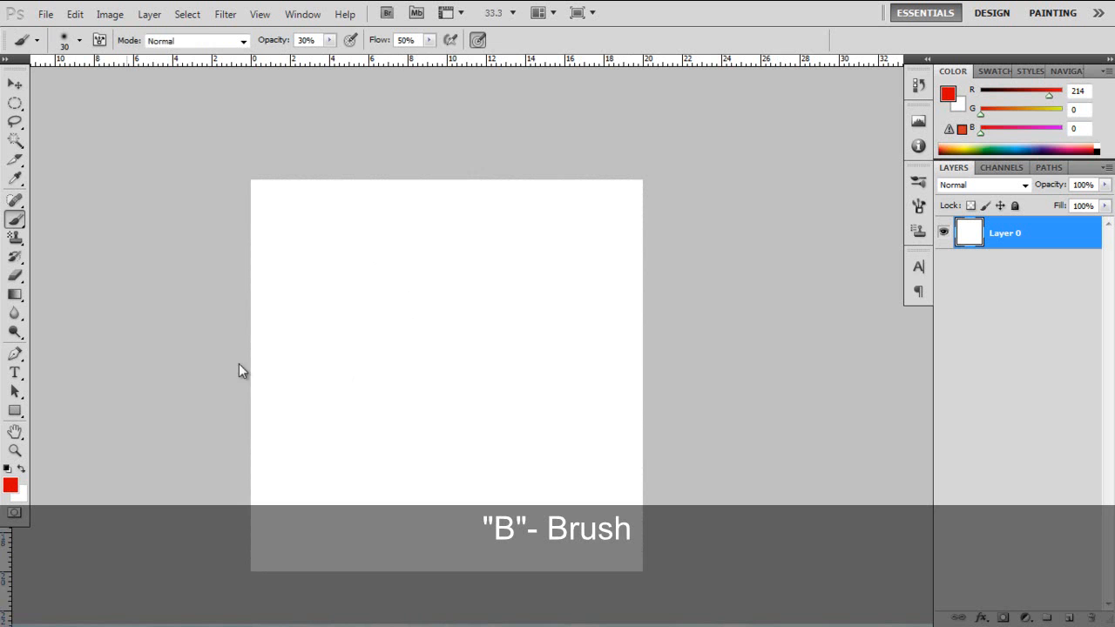
{"action": "right_click", "coordinate": [406, 302]}
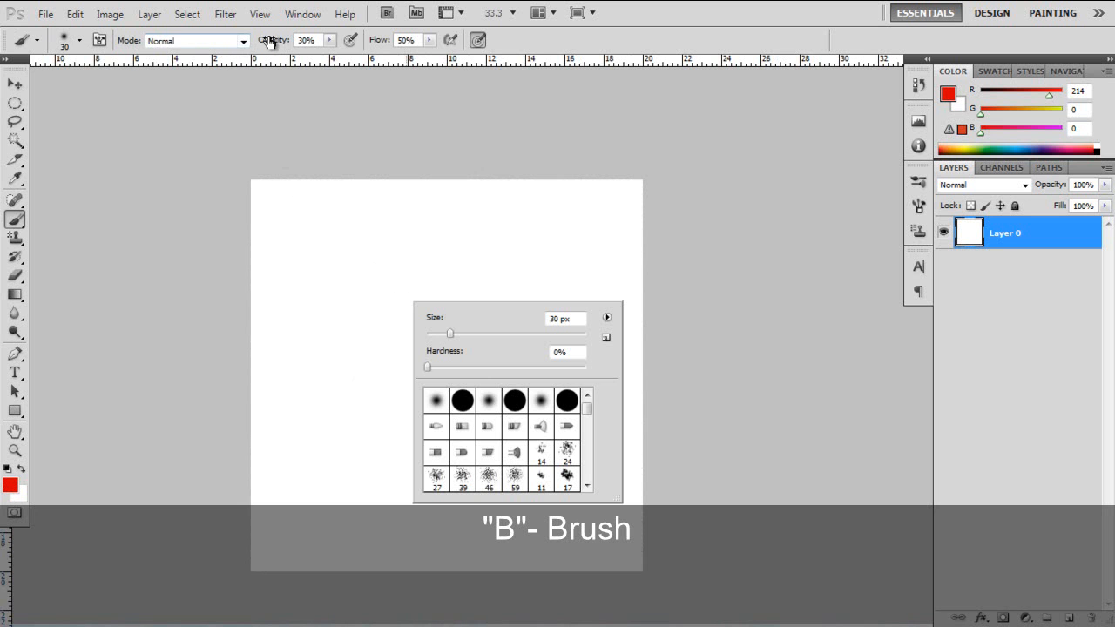
{"action": "left_click_drag", "start_coordinate": [270, 42], "coordinate": [526, 66]}
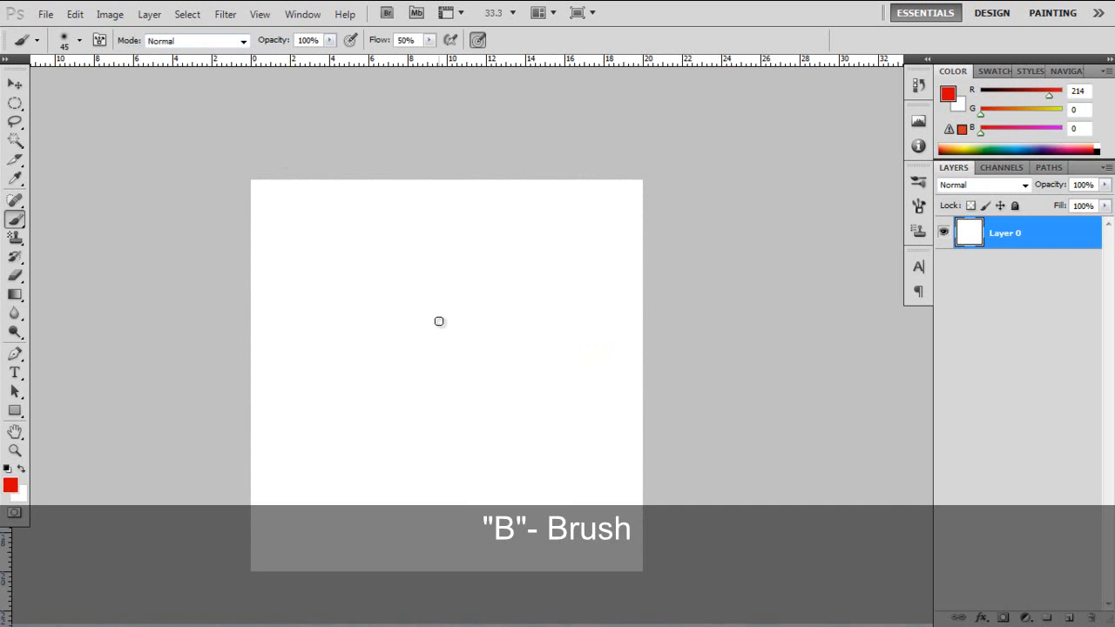
{"action": "key", "text": "bracketright"}
{"action": "key", "text": "bracketright"}
- Swap the two colors twice, and try to paint on Layer 0 while it is temporarily hidden
{"action": "left_click", "coordinate": [20, 470]}
{"action": "left_click", "coordinate": [20, 469]}
{"action": "left_click", "coordinate": [944, 234]}
{"action": "left_click", "coordinate": [479, 286]}
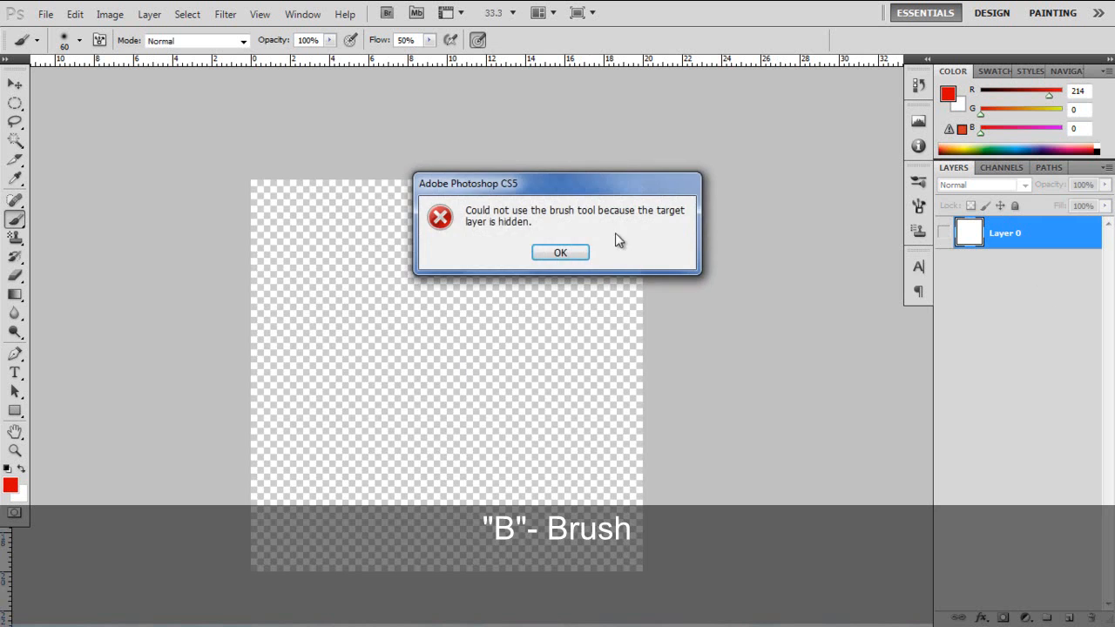
{"action": "left_click", "coordinate": [560, 253]}
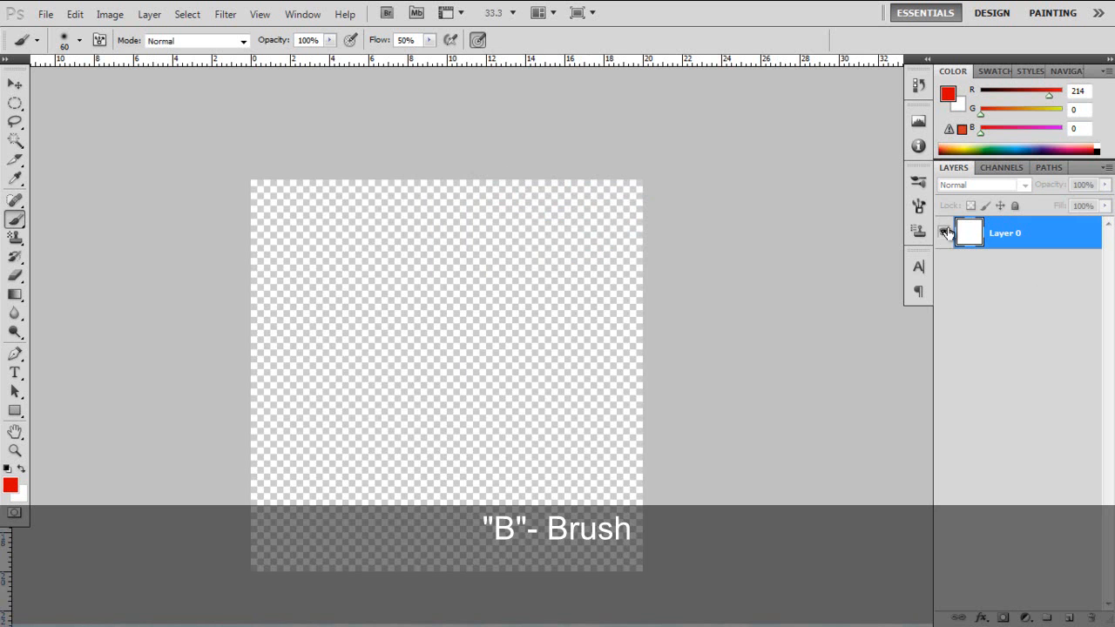
{"action": "left_click", "coordinate": [943, 231]}
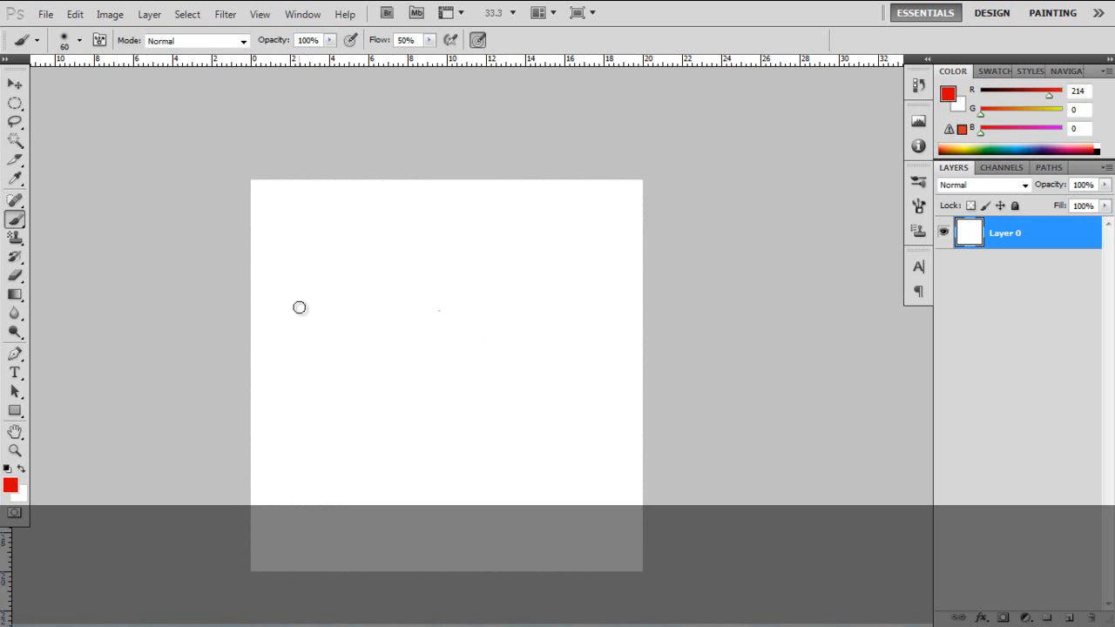
- Paint a short, soft, nearly horizontal red brush stroke in the upper middle of the canvas
{"action": "key", "text": "space"}
{"action": "mouse_move", "coordinate": [338, 288]}
{"action": "left_mouse_down"}
{"action": "mouse_move", "coordinate": [375, 381]}
{"action": "mouse_move", "coordinate": [359, 279]}
{"action": "mouse_move", "coordinate": [326, 276]}
{"action": "left_mouse_up"}
{"action": "scroll", "coordinate": [376, 300], "scroll_direction": "up", "scroll_amount": 5}
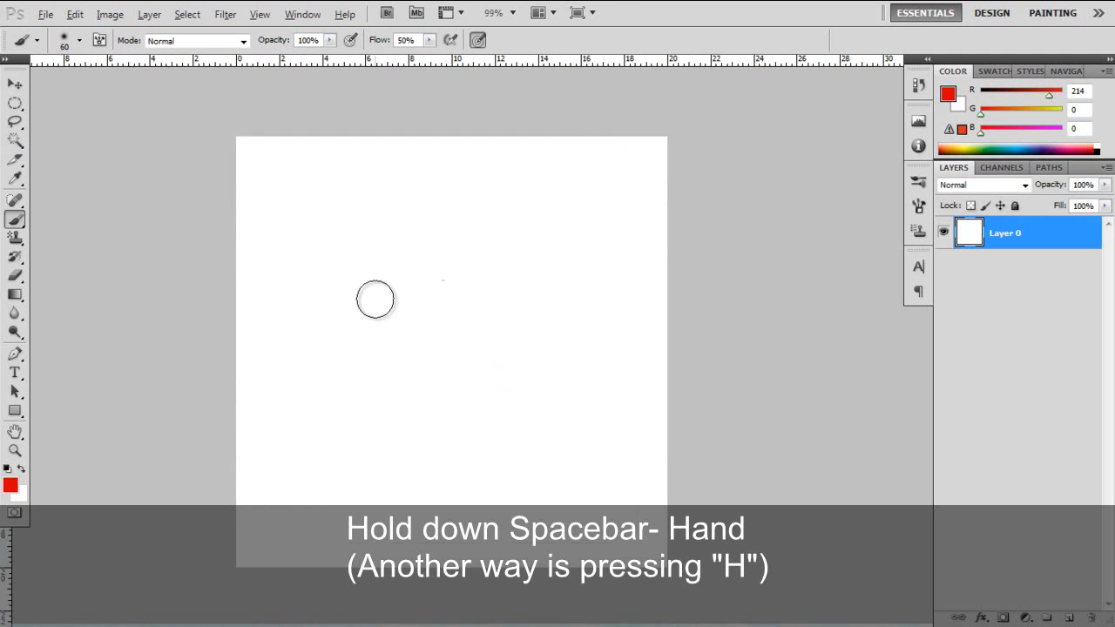
{"action": "scroll", "coordinate": [496, 233], "scroll_direction": "up", "scroll_amount": 1}
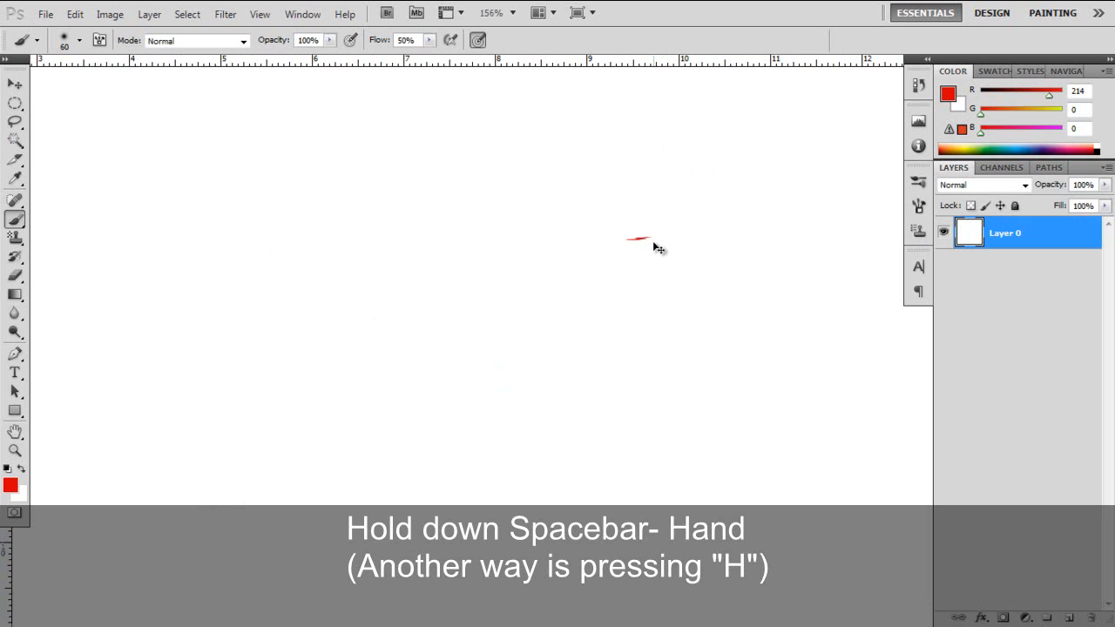
{"action": "left_click_drag", "start_coordinate": [653, 241], "coordinate": [405, 279]}
{"action": "scroll", "coordinate": [435, 266], "scroll_direction": "down", "scroll_amount": 5}
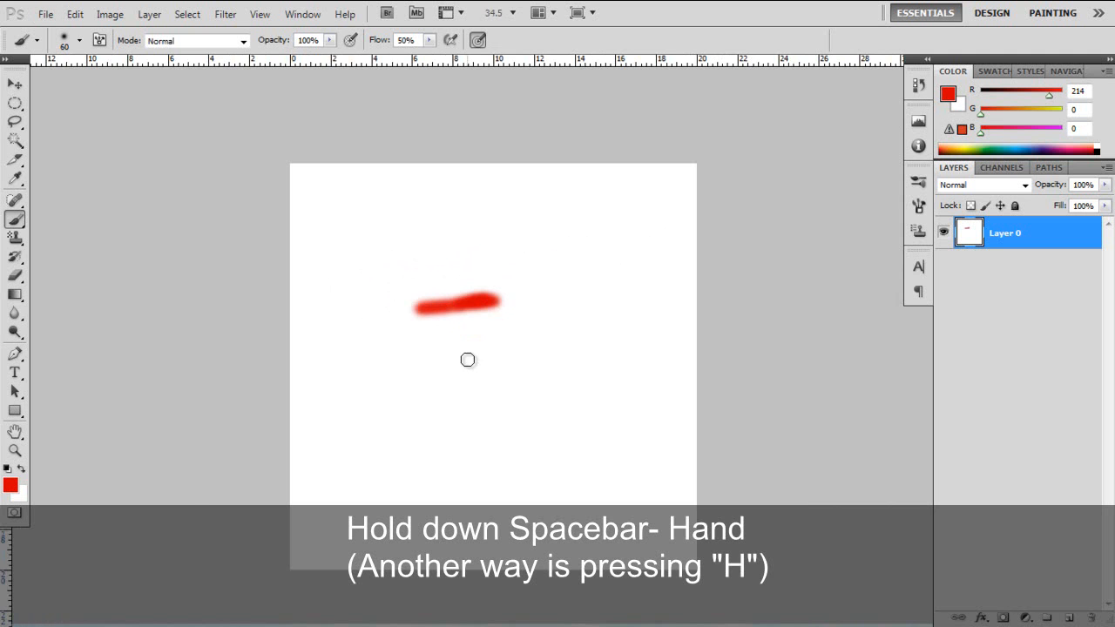
- Zoom in on the red stroke and pan the view with the Hand tool
{"action": "scroll", "coordinate": [467, 363], "scroll_direction": "up", "scroll_amount": 5}
{"action": "left_click", "coordinate": [14, 432]}
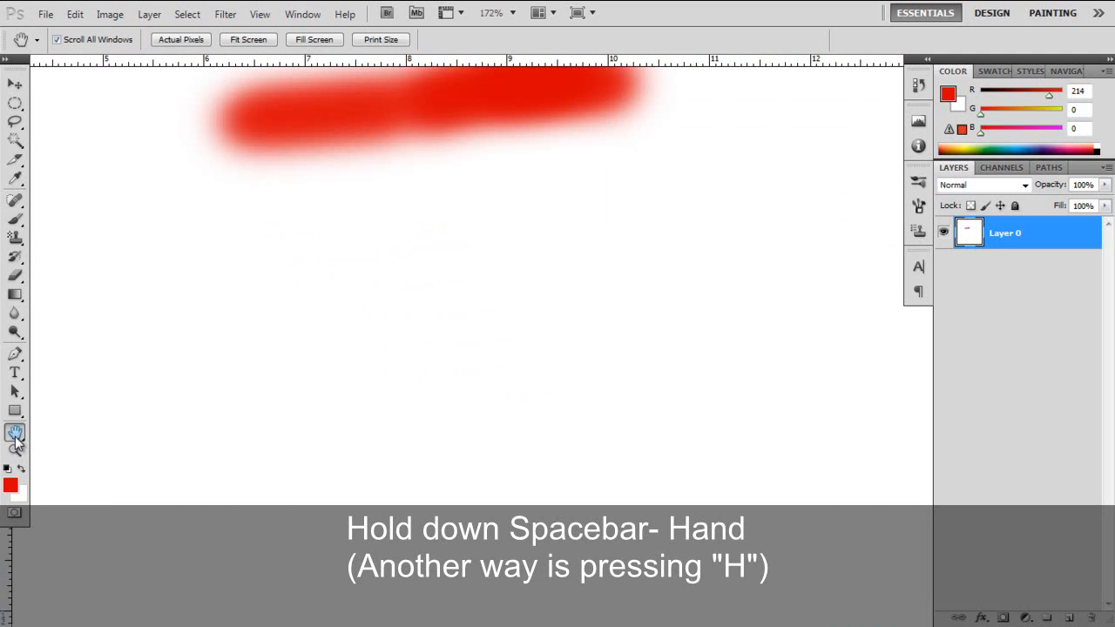
{"action": "mouse_move", "coordinate": [282, 302]}
{"action": "left_mouse_down"}
{"action": "mouse_move", "coordinate": [360, 320]}
{"action": "mouse_move", "coordinate": [468, 483]}
{"action": "mouse_move", "coordinate": [443, 449]}
{"action": "left_mouse_up"}
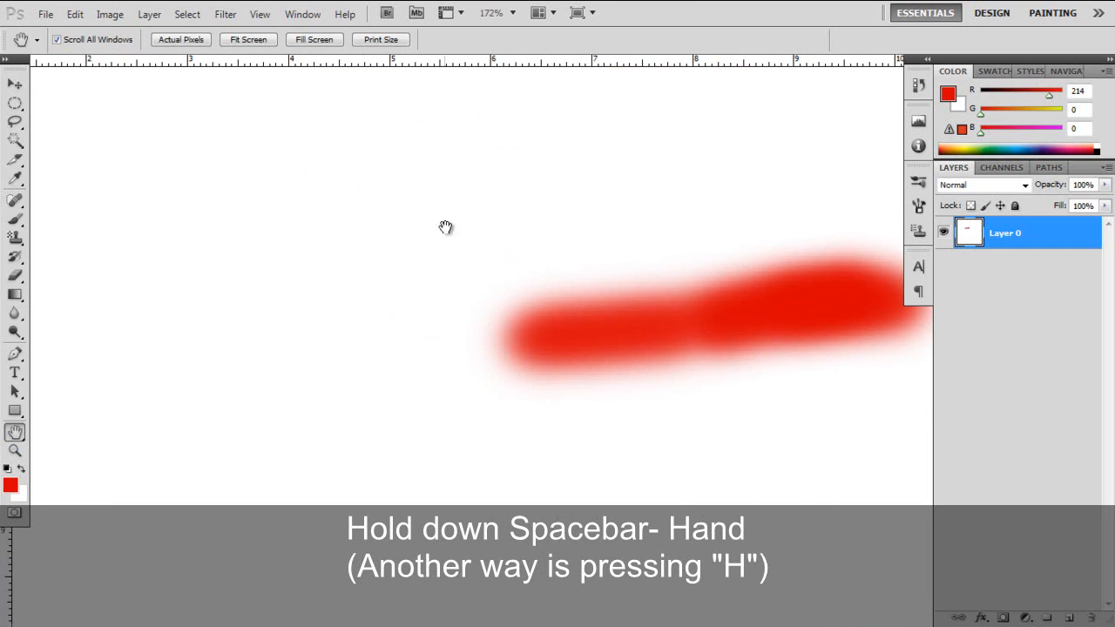
- Activate the Move tool, pan around with the temporary Hand tool, and shift Layer 0 to the right and slightly up
{"action": "left_click", "coordinate": [11, 86]}
{"action": "key", "text": "space"}
{"action": "left_click_drag", "start_coordinate": [310, 271], "coordinate": [522, 596]}
{"action": "left_click_drag", "start_coordinate": [364, 278], "coordinate": [109, 197]}
{"action": "left_click_drag", "start_coordinate": [526, 367], "coordinate": [64, 204]}
{"action": "mouse_move", "coordinate": [464, 441]}
{"action": "left_mouse_down"}
{"action": "mouse_move", "coordinate": [583, 325]}
{"action": "mouse_move", "coordinate": [560, 287]}
{"action": "left_mouse_up"}
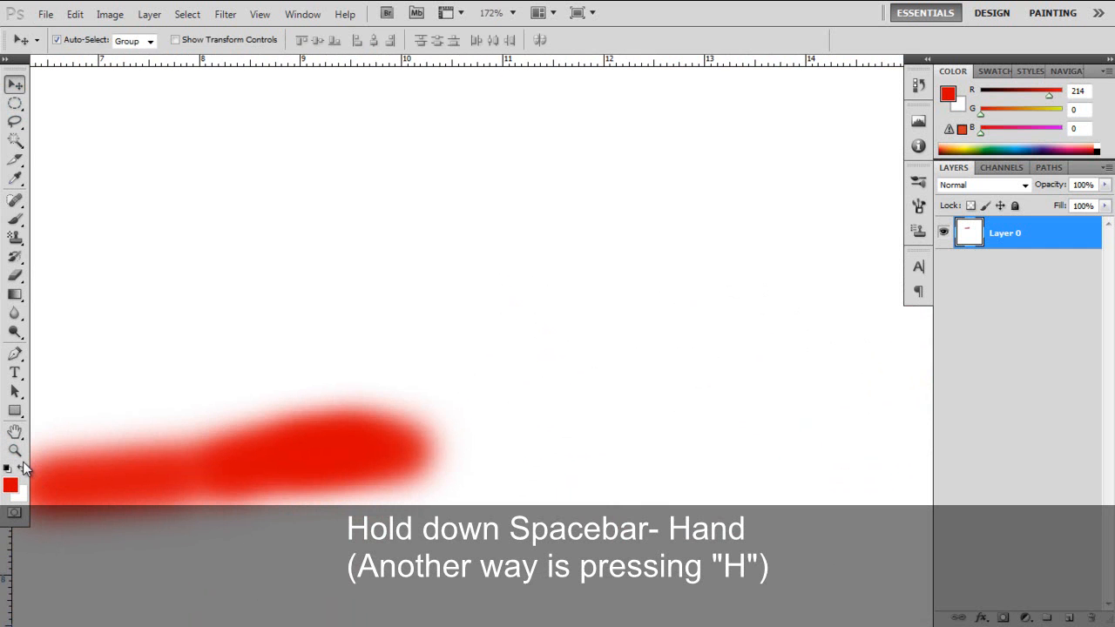
{"action": "left_click_drag", "start_coordinate": [218, 297], "coordinate": [381, 271]}
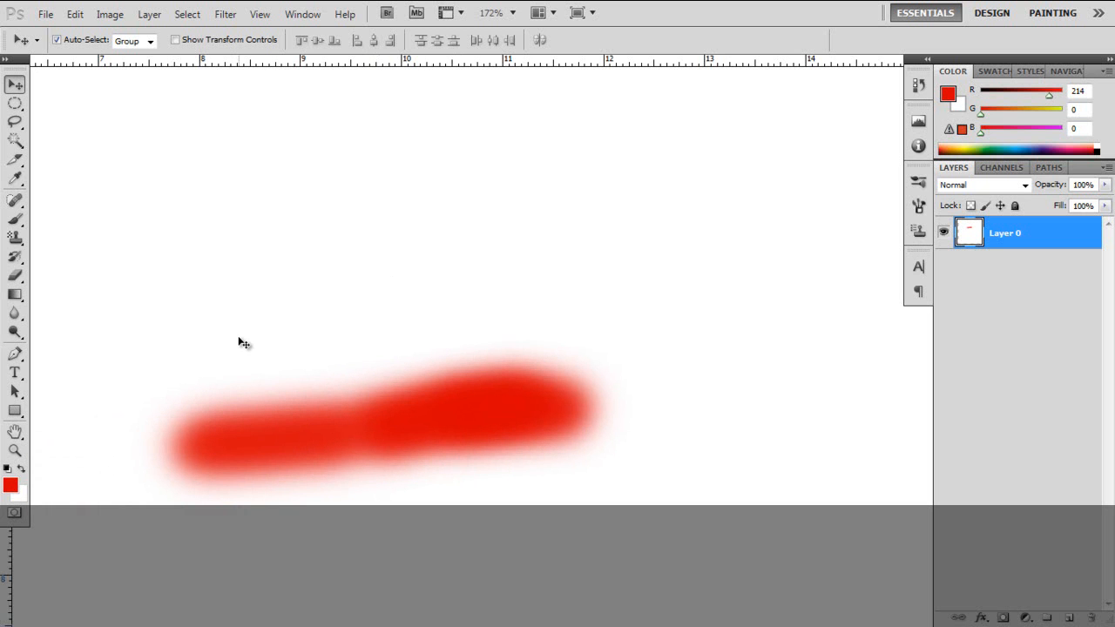
- Paint over the red stroke with a white brush, and restore red as the foreground color
{"action": "key", "text": "x"}
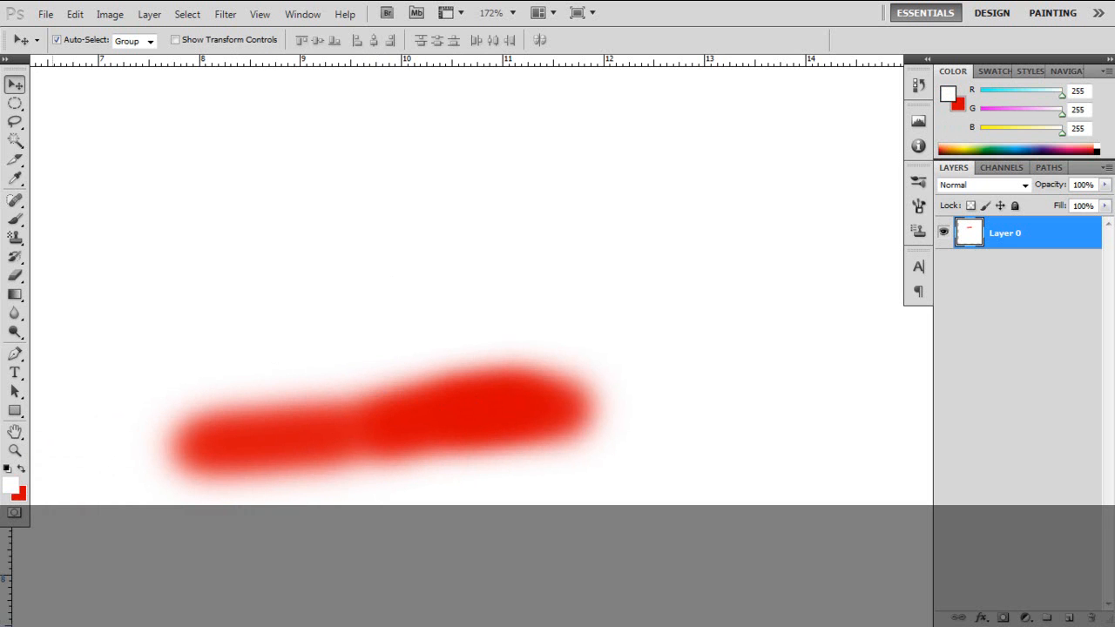
{"action": "key", "text": "b"}
{"action": "mouse_move", "coordinate": [583, 409]}
{"action": "left_mouse_down"}
{"action": "mouse_move", "coordinate": [291, 443]}
{"action": "mouse_move", "coordinate": [172, 480]}
{"action": "mouse_move", "coordinate": [162, 424]}
{"action": "mouse_move", "coordinate": [528, 383]}
{"action": "mouse_move", "coordinate": [587, 445]}
{"action": "mouse_move", "coordinate": [190, 506]}
{"action": "mouse_move", "coordinate": [534, 475]}
{"action": "mouse_move", "coordinate": [224, 430]}
{"action": "mouse_move", "coordinate": [189, 476]}
{"action": "mouse_move", "coordinate": [523, 394]}
{"action": "left_mouse_up"}
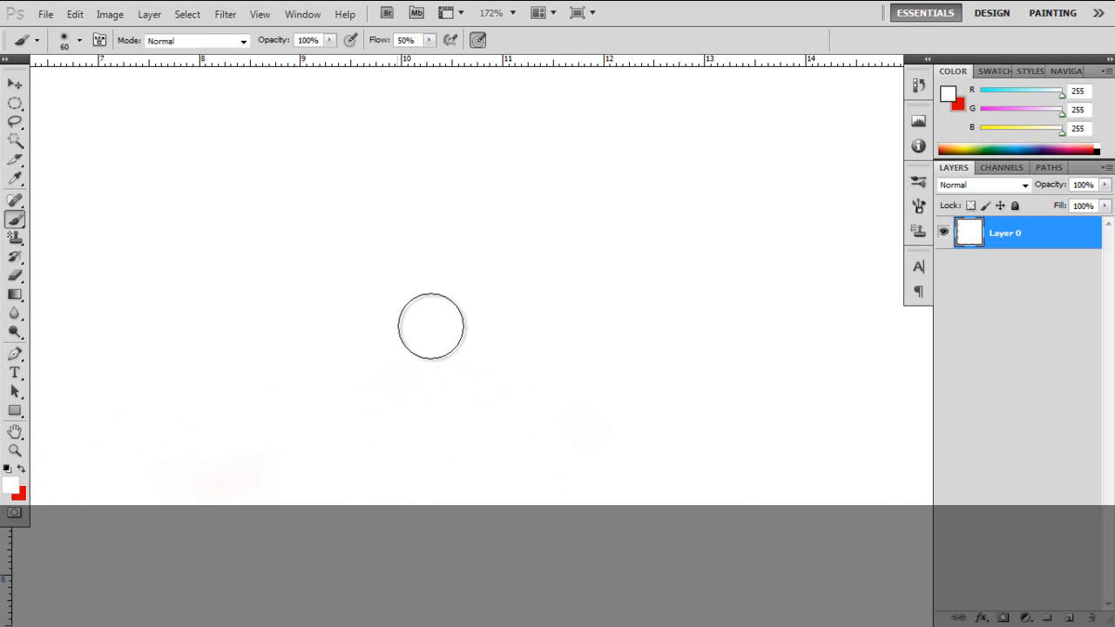
{"action": "key", "text": "x"}
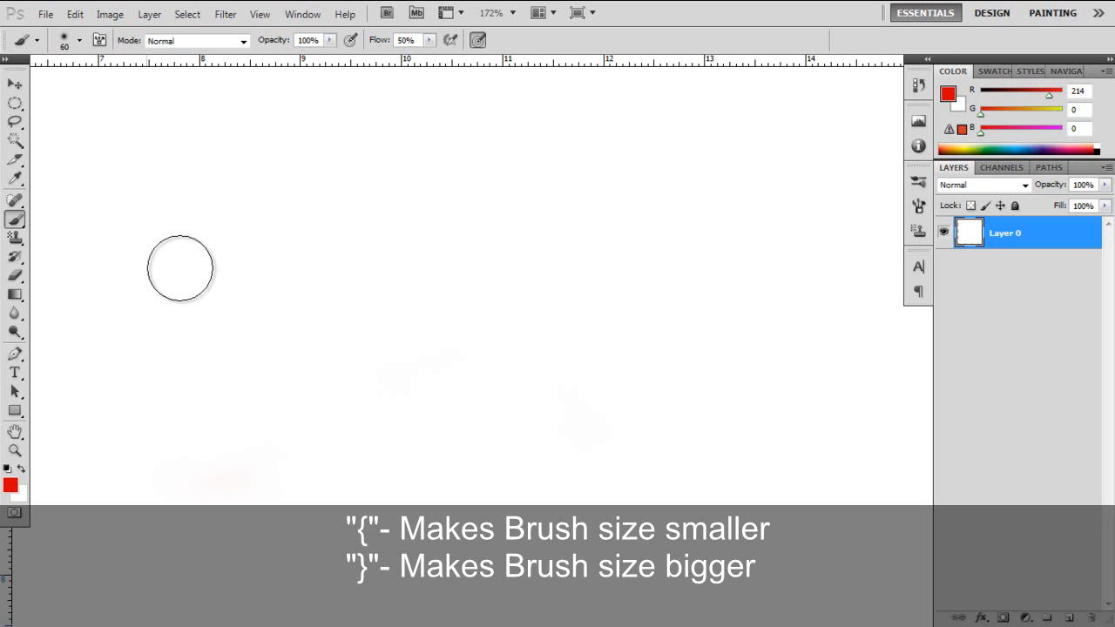
- Make the brush repeatedly smaller and larger, ending at a size of 150 px
{"action": "key", "text": "bracketleft"}
{"action": "key", "text": "bracketright"}
{"action": "key", "text": "bracketright"}
{"action": "key", "text": "bracketright"}
{"action": "key", "text": "bracketright"}
{"action": "key", "text": "bracketleft"}
{"action": "key", "text": "bracketleft"}
{"action": "key", "text": "bracketleft"}
{"action": "key", "text": "bracketleft"}
{"action": "key", "text": "bracketleft"}
{"action": "key", "text": "bracketleft"}
{"action": "key", "text": "bracketright"}
{"action": "key", "text": "bracketright"}
{"action": "key", "text": "bracketright"}
{"action": "key", "text": "bracketright"}
{"action": "key", "text": "bracketright"}
{"action": "key", "text": "bracketright"}
{"action": "key", "text": "bracketright"}
{"action": "key", "text": "bracketright"}
{"action": "key", "text": "bracketright"}
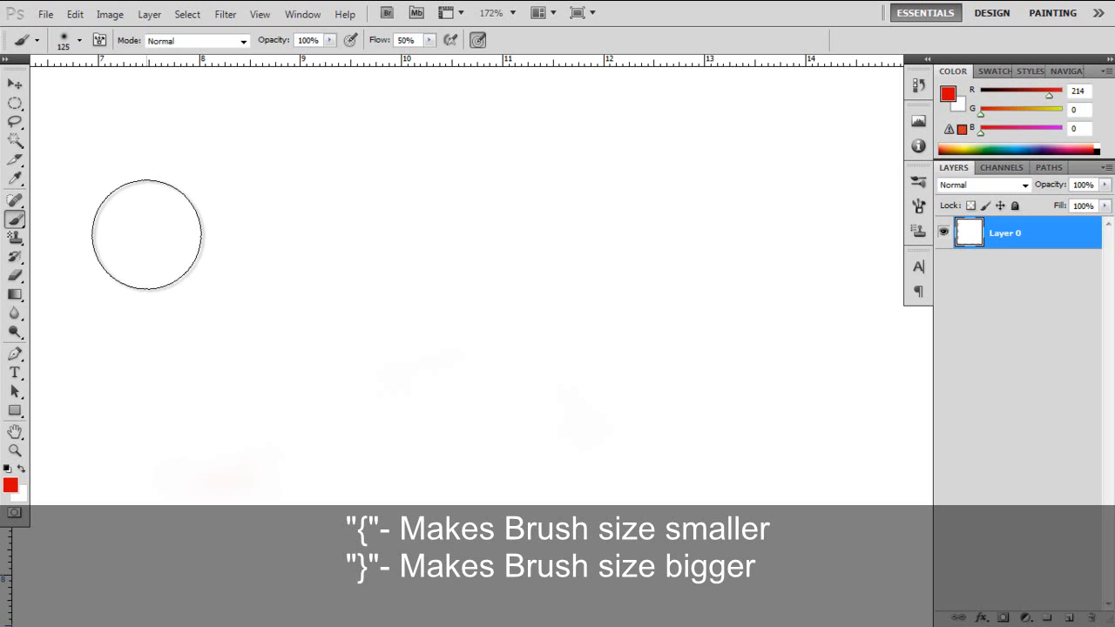
{"action": "key", "text": "bracketright"}
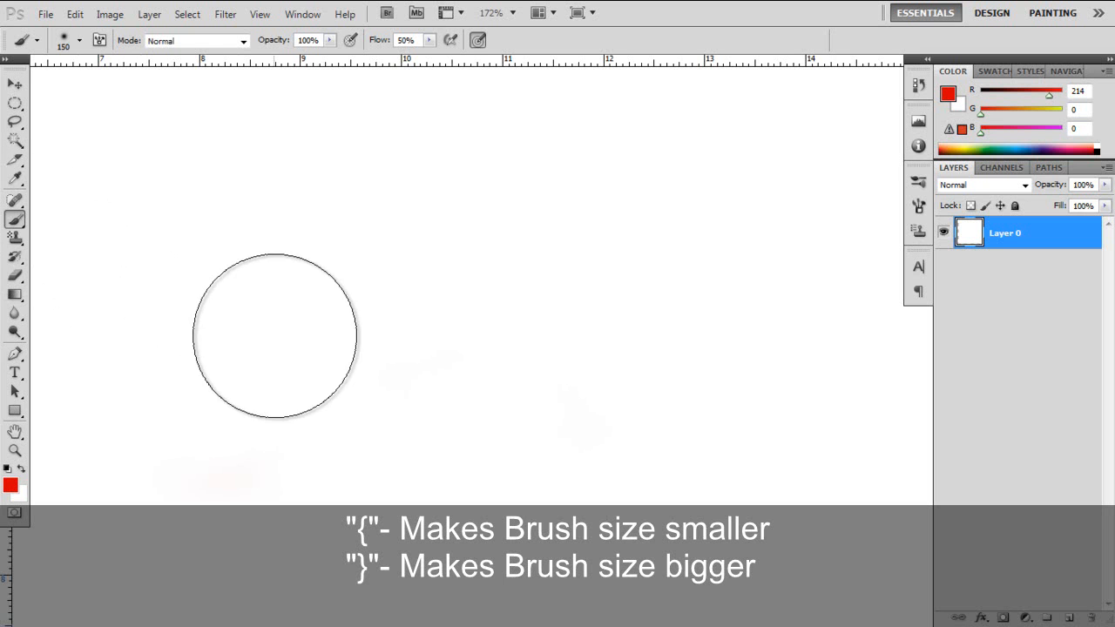
- Examine the brush picker's size, hardness and preset options over the canvas
{"action": "right_click", "coordinate": [252, 286]}
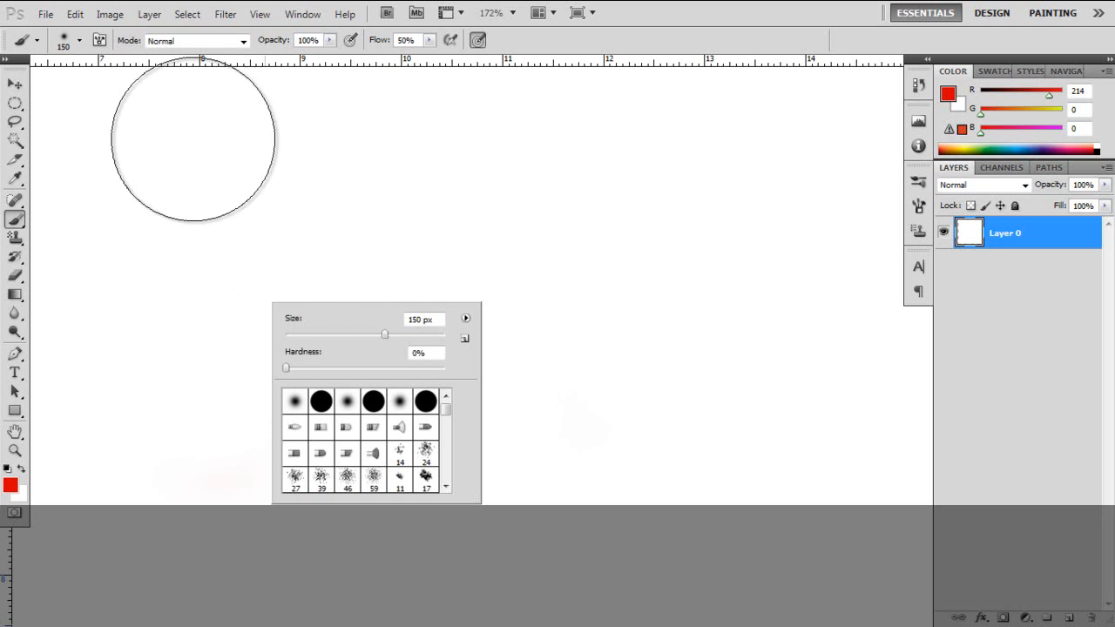
{"action": "left_click", "coordinate": [81, 40]}
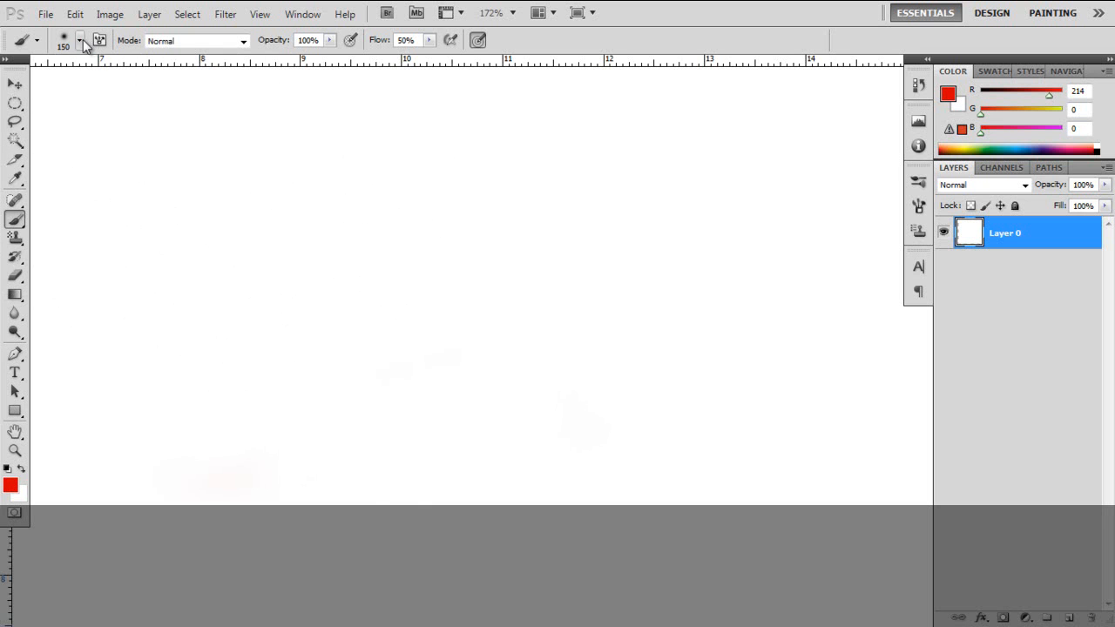
{"action": "right_click", "coordinate": [218, 303]}
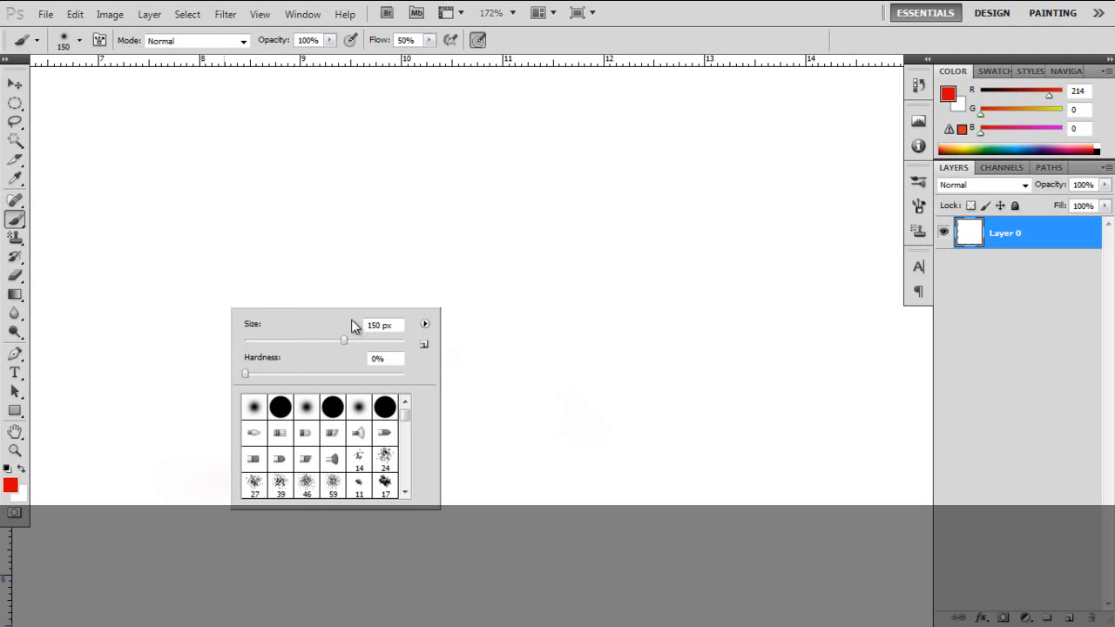
- Paint overlapping soft red dabs on one spot while varying the brush size, ending at 200 px
{"action": "left_click", "coordinate": [365, 239]}
{"action": "key", "text": "bracketleft"}
{"action": "key", "text": "bracketleft"}
{"action": "key", "text": "bracketright"}
{"action": "key", "text": "bracketright"}
{"action": "key", "text": "bracketright"}
{"action": "key", "text": "bracketright"}
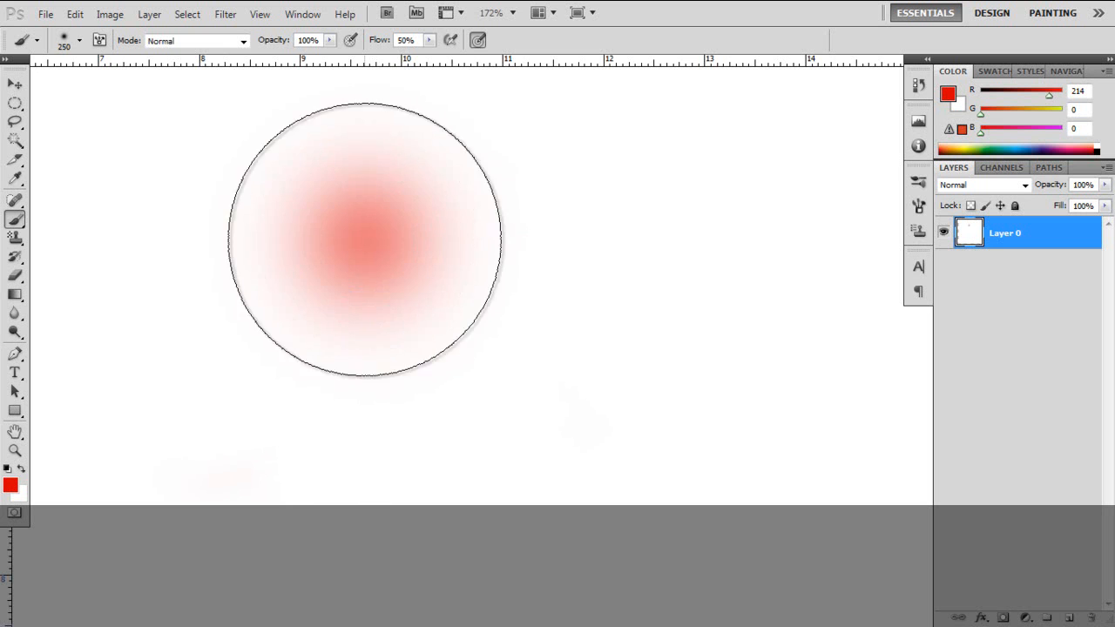
{"action": "left_click", "coordinate": [364, 240]}
{"action": "key", "text": "bracketright"}
{"action": "key", "text": "bracketleft"}
{"action": "key", "text": "bracketleft"}
{"action": "key", "text": "bracketleft"}
{"action": "key", "text": "bracketright"}
{"action": "right_click", "coordinate": [365, 239]}
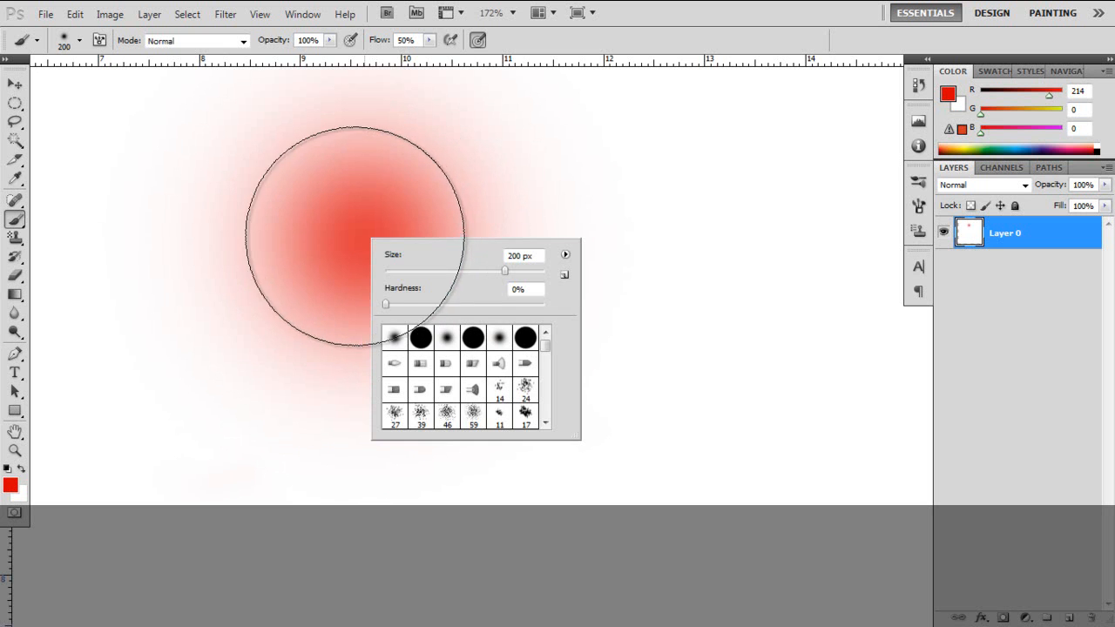
- Paint over the red dabs in white after swapping the colors, and reduce the brush size to 150 px
{"action": "left_click", "coordinate": [22, 467]}
{"action": "mouse_move", "coordinate": [457, 246]}
{"action": "left_mouse_down"}
{"action": "mouse_move", "coordinate": [252, 225]}
{"action": "mouse_move", "coordinate": [304, 274]}
{"action": "mouse_move", "coordinate": [557, 199]}
{"action": "mouse_move", "coordinate": [263, 242]}
{"action": "left_mouse_up"}
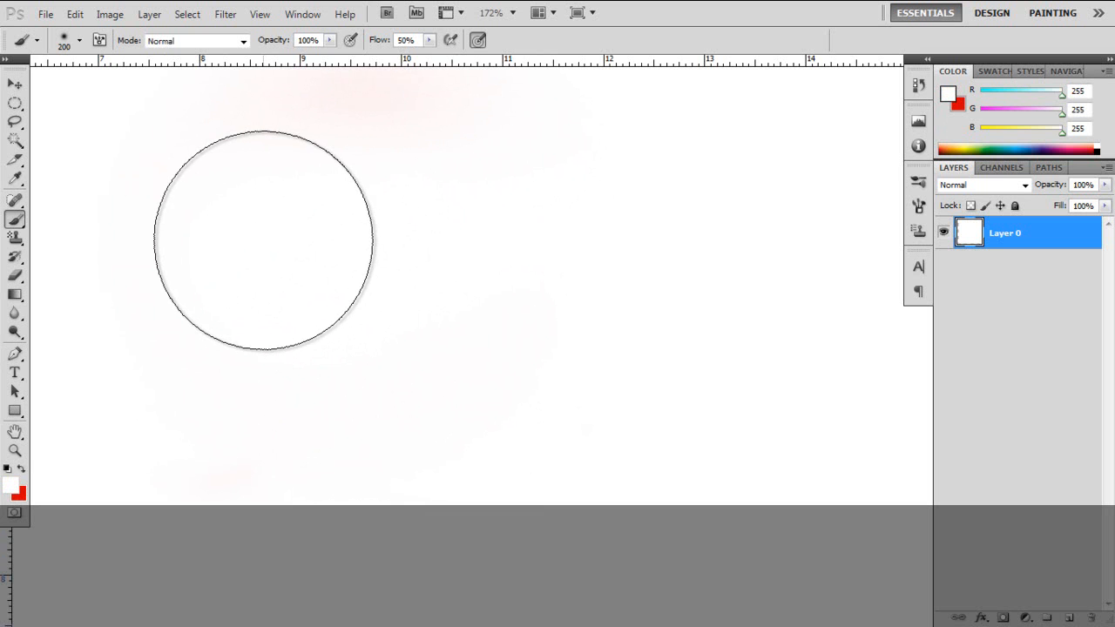
{"action": "key", "text": "bracketright"}
{"action": "key", "text": "bracketleft"}
{"action": "key", "text": "bracketleft"}
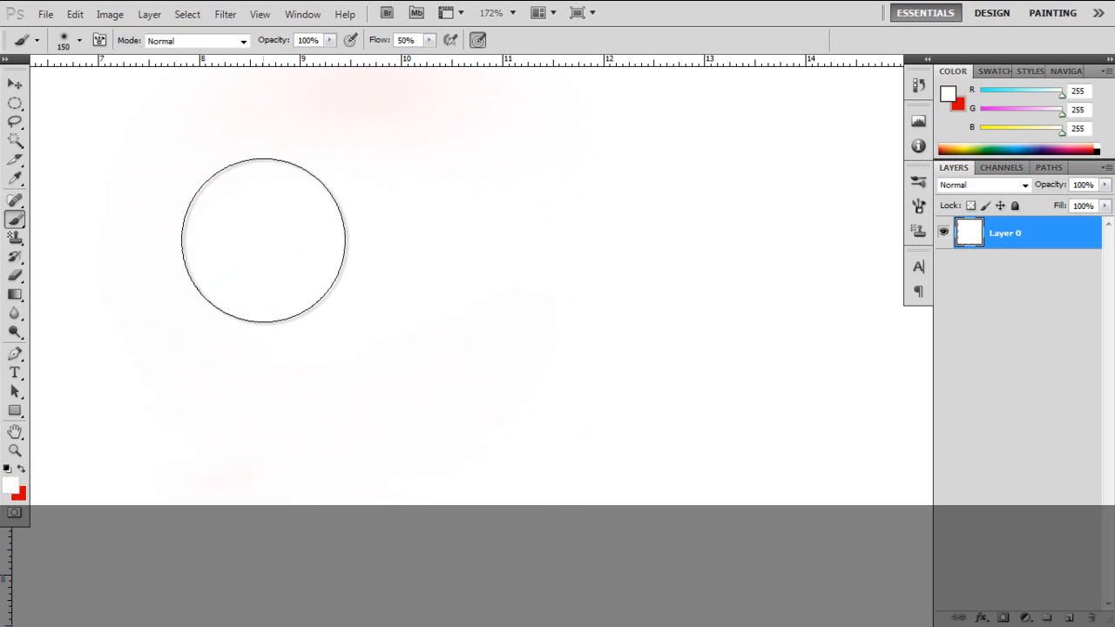
- Fit the image on screen, and move Layer 0 left and down until it covers the whole canvas
{"action": "scroll", "coordinate": [263, 243], "scroll_direction": "down", "scroll_amount": 6}
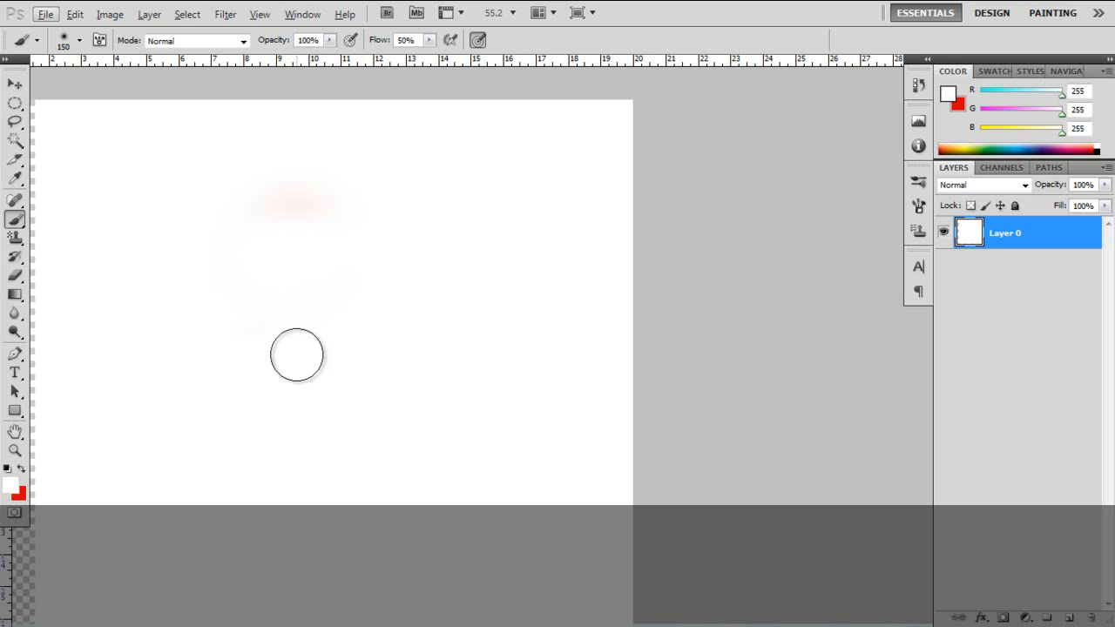
{"action": "left_click", "coordinate": [15, 85]}
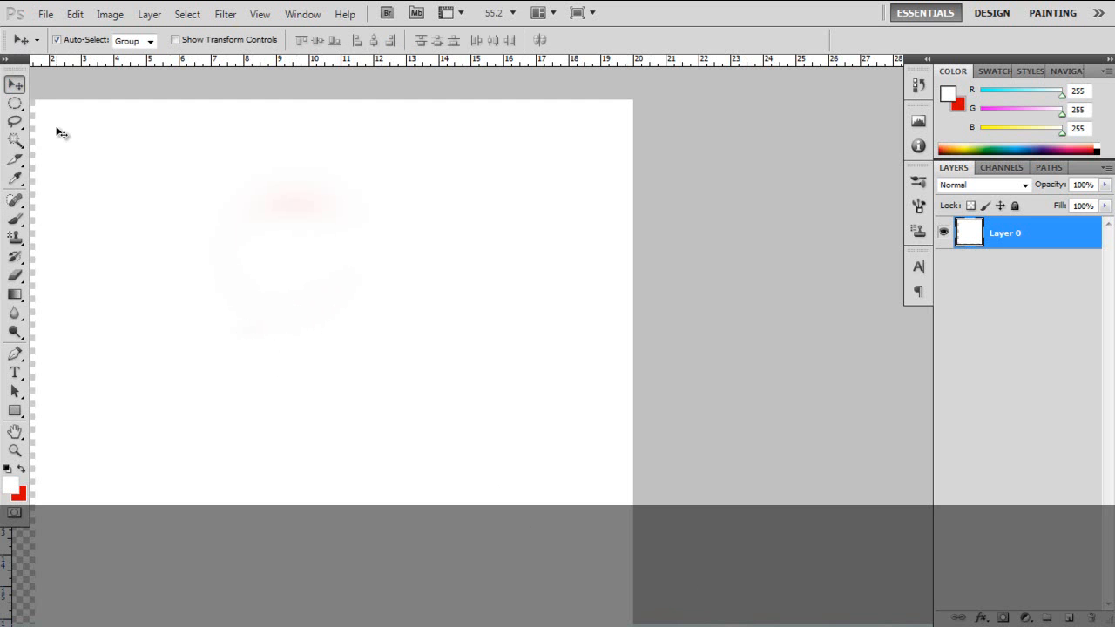
{"action": "key", "text": "ctrl+0"}
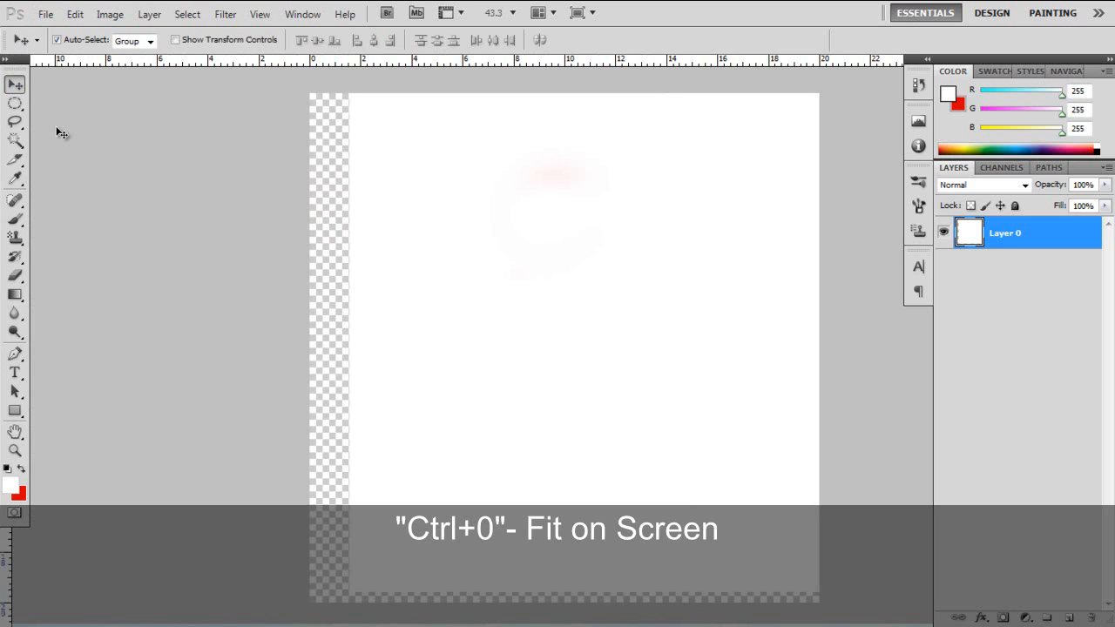
{"action": "left_click_drag", "start_coordinate": [473, 299], "coordinate": [435, 301]}
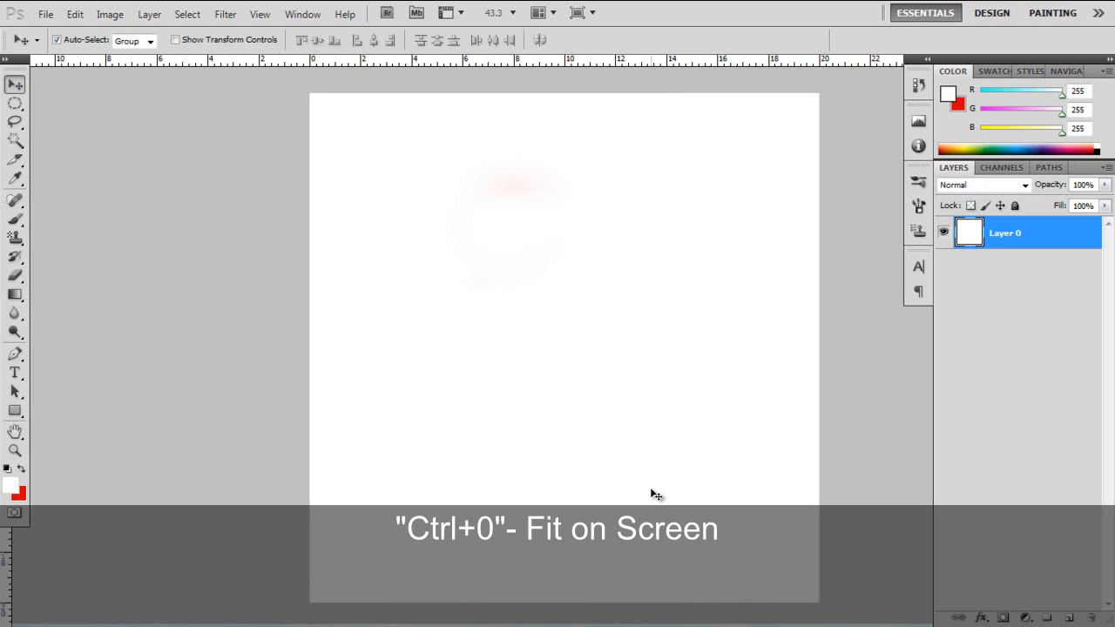
- Compare the actual-pixels and fit-on-screen views with the Zoom tool, ending zoomed in on the canvas
{"action": "double_click", "coordinate": [16, 451]}
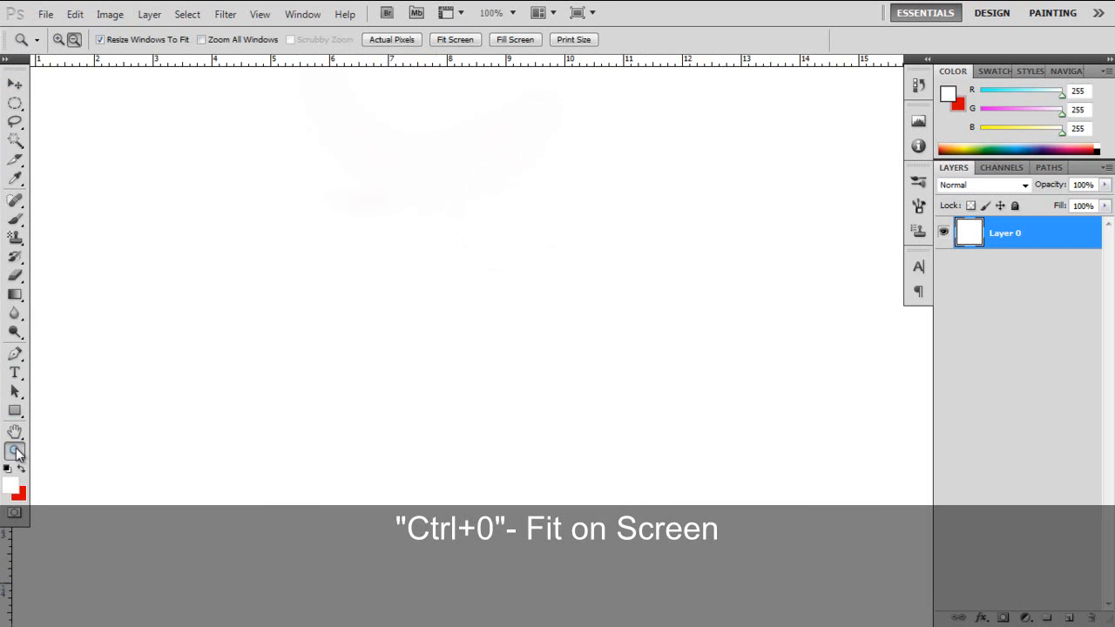
{"action": "left_click", "coordinate": [393, 38]}
{"action": "left_click", "coordinate": [454, 40]}
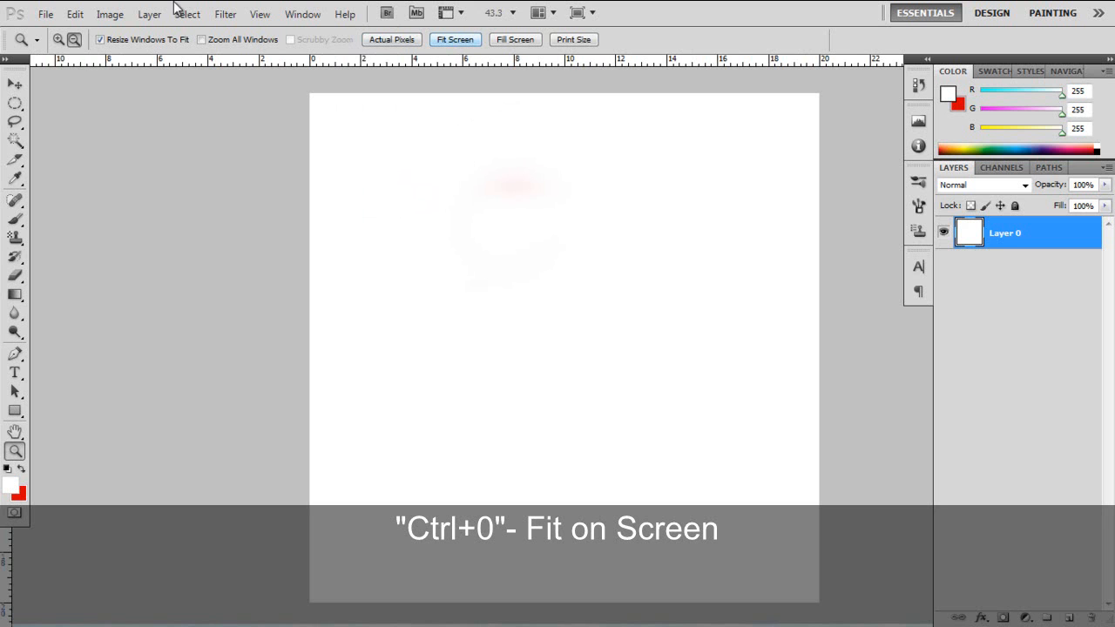
{"action": "left_click", "coordinate": [355, 328]}
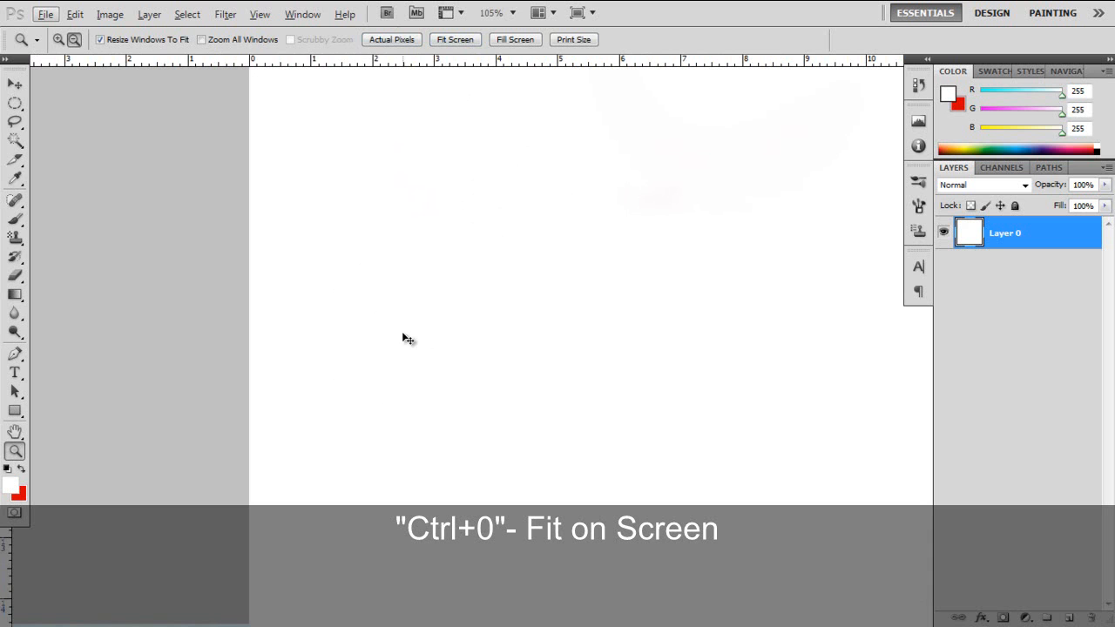
- Fit the image on screen with the Move tool active, and cancel quitting the program
{"action": "left_click", "coordinate": [15, 83]}
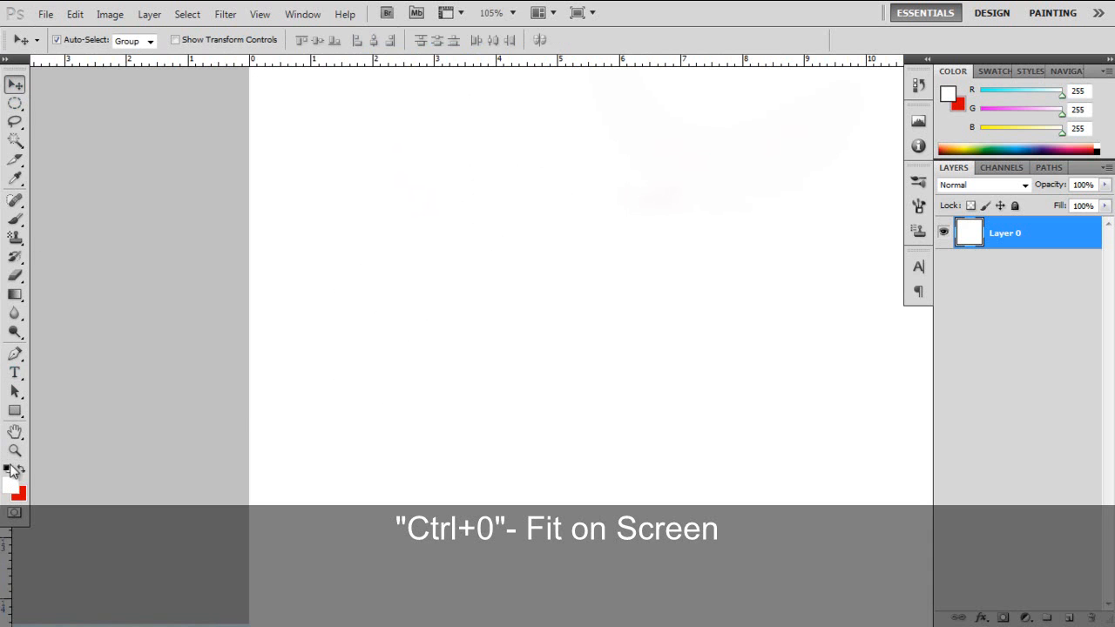
{"action": "key", "text": "ctrl+0"}
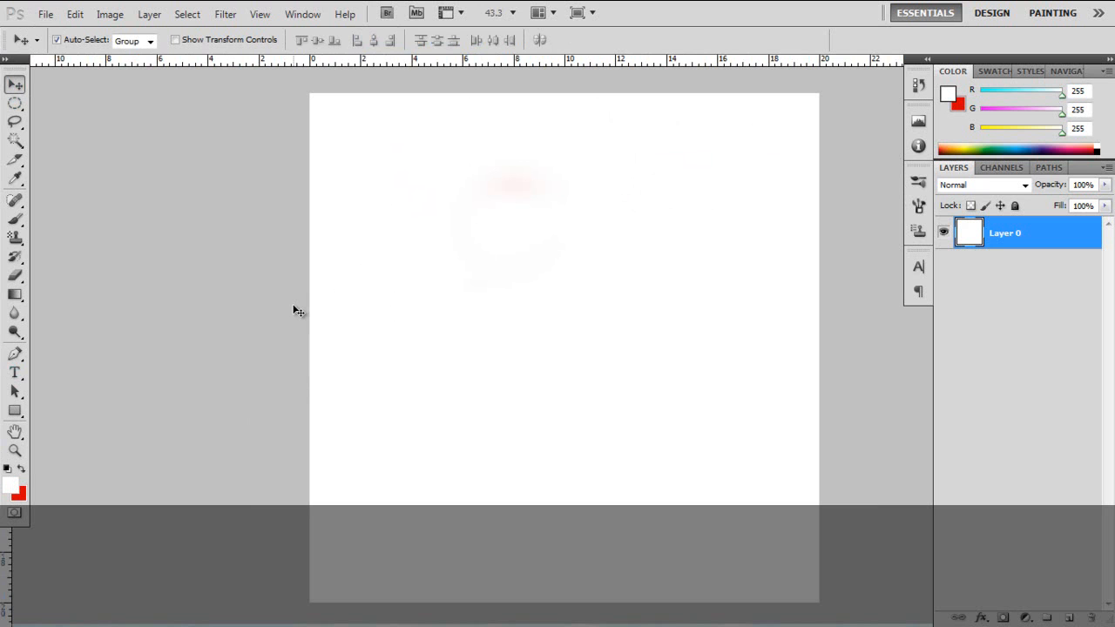
{"action": "key", "text": "ctrl+q"}
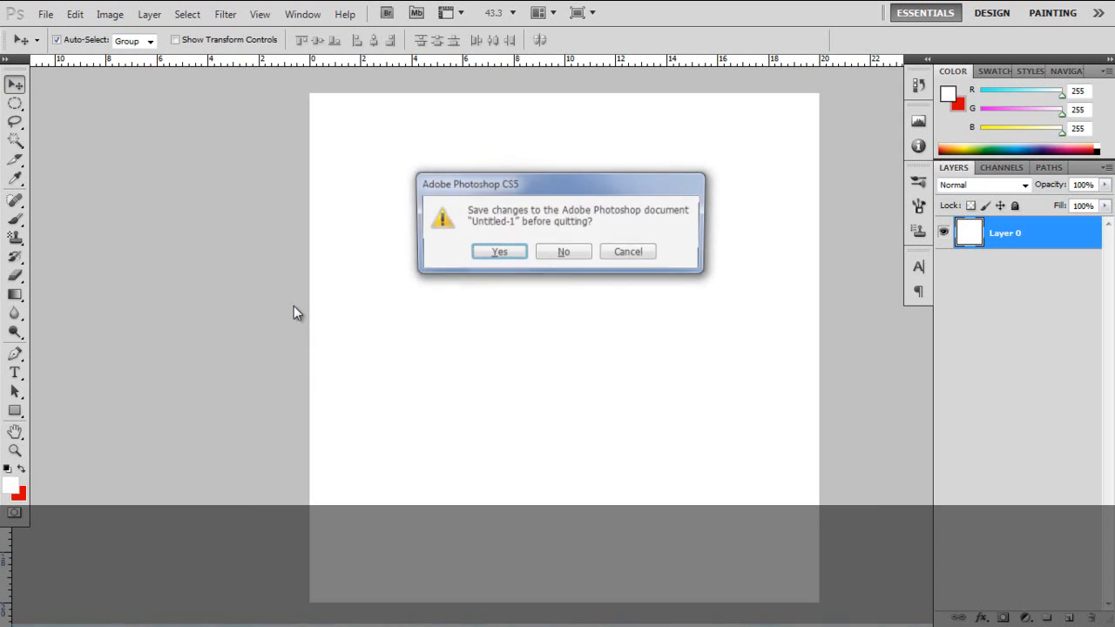
{"action": "left_click", "coordinate": [631, 257]}
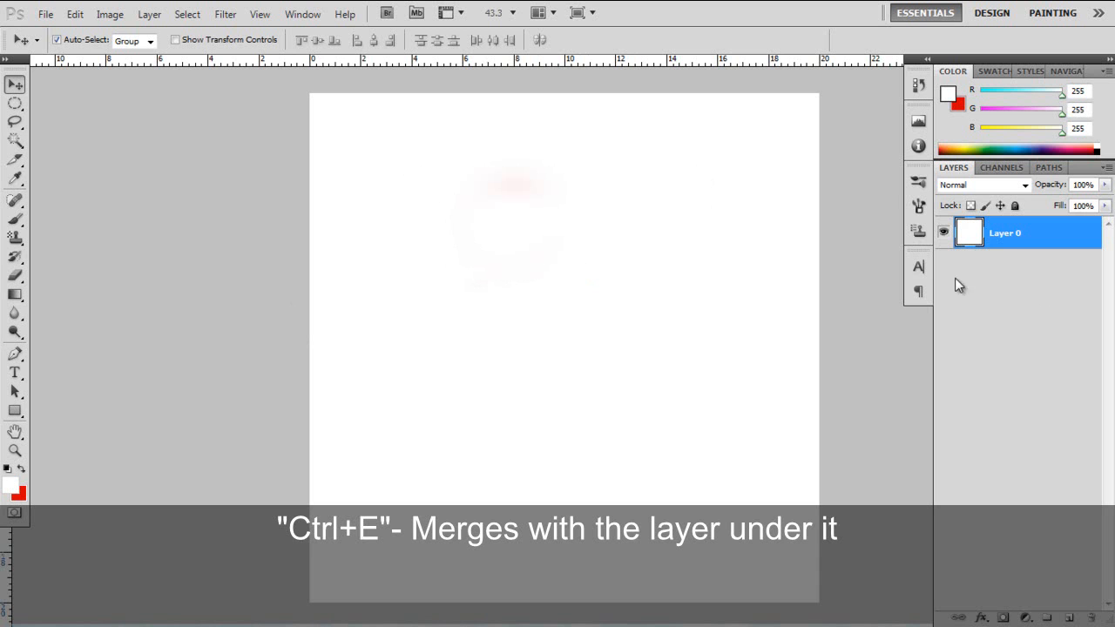
- Add three empty layers above Layer 0 and merge them down one by one into Layer 0
{"action": "left_click", "coordinate": [1070, 618]}
{"action": "left_click", "coordinate": [1070, 618]}
{"action": "left_click", "coordinate": [1070, 618]}
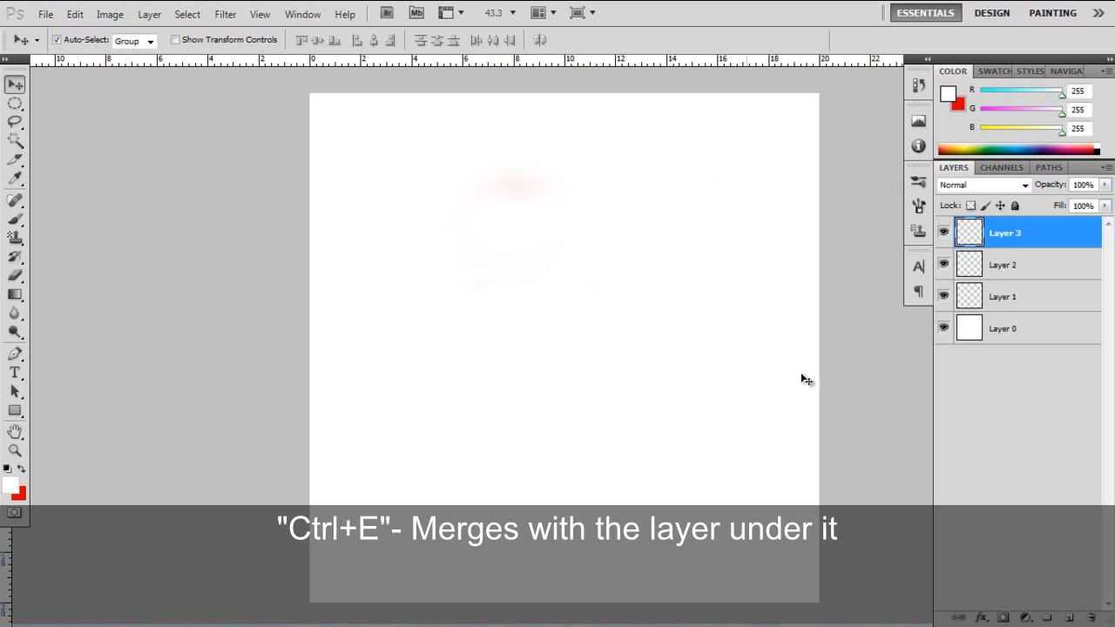
{"action": "key", "text": "ctrl+e"}
{"action": "key", "text": "ctrl+e"}
{"action": "key", "text": "ctrl+e"}
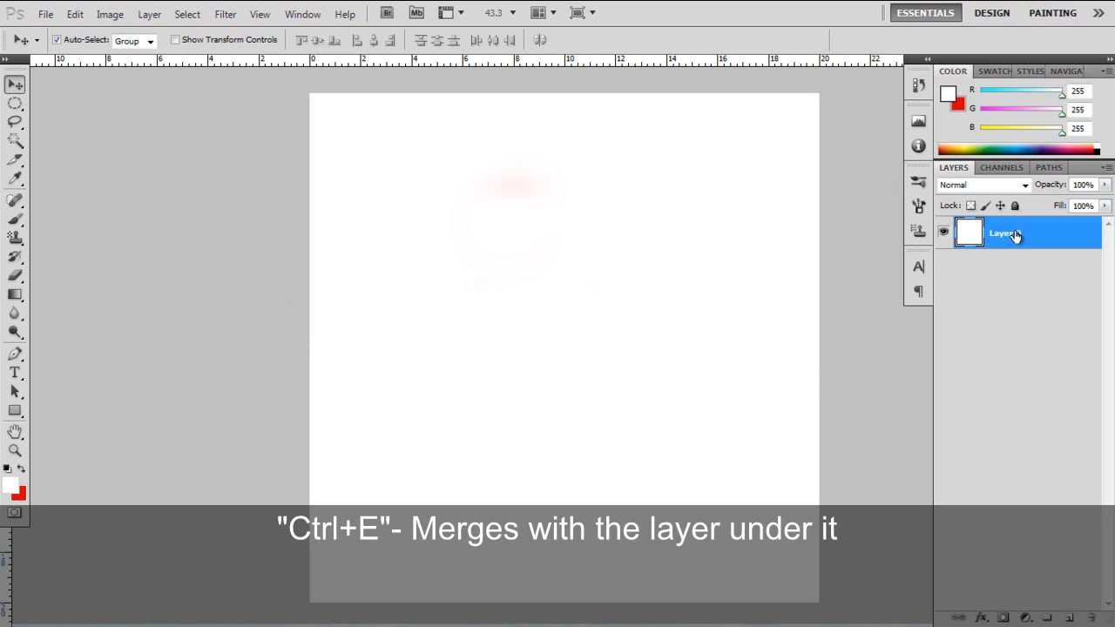
{"action": "left_click_drag", "start_coordinate": [1014, 236], "coordinate": [1092, 617]}
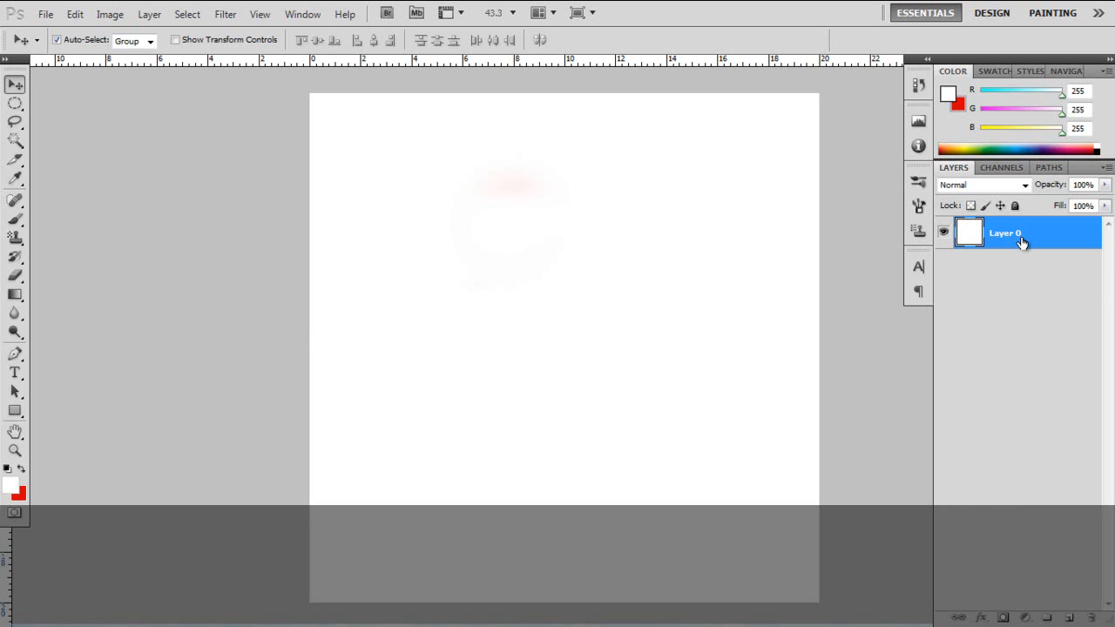
{"action": "key", "text": "ctrl+shift+alt+n"}
{"action": "key", "text": "ctrl+z"}
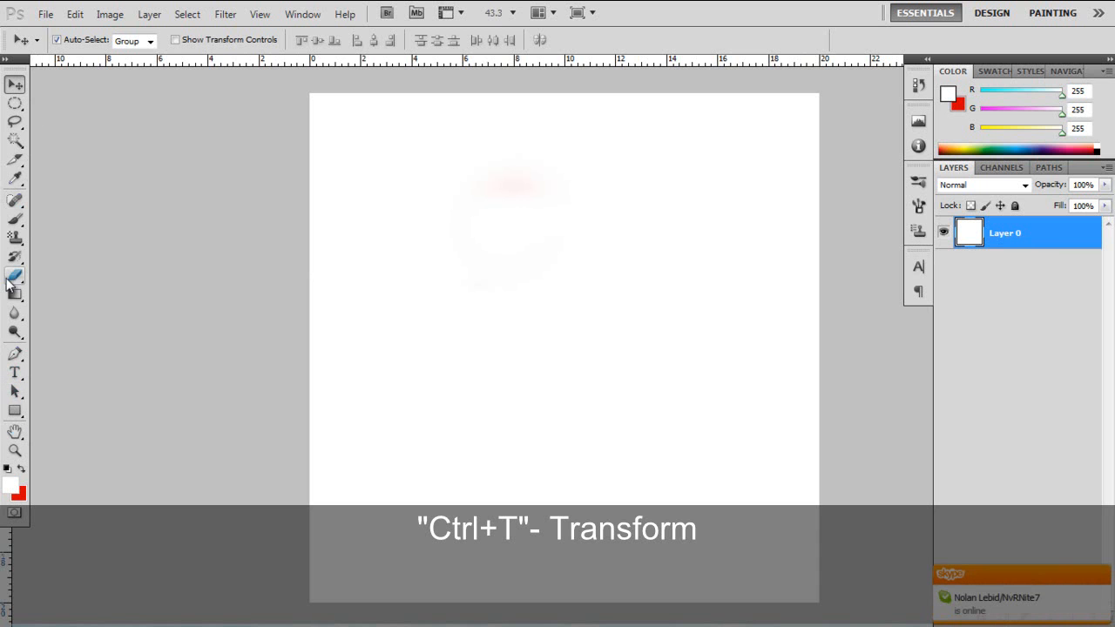
- Swap the foreground and background colors, and paint a looping red scribble on the upper half of Layer 0 with the 150 px brush
{"action": "left_click", "coordinate": [14, 219]}
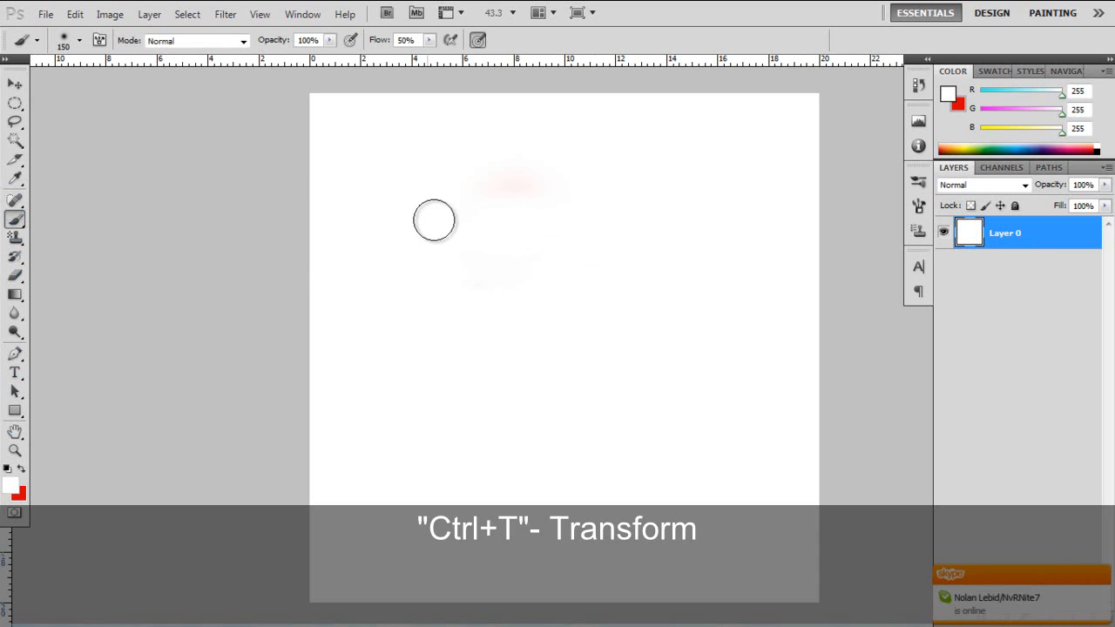
{"action": "left_click", "coordinate": [21, 467]}
{"action": "mouse_move", "coordinate": [420, 258]}
{"action": "left_mouse_down"}
{"action": "mouse_move", "coordinate": [406, 311]}
{"action": "mouse_move", "coordinate": [567, 272]}
{"action": "mouse_move", "coordinate": [484, 315]}
{"action": "left_mouse_up"}
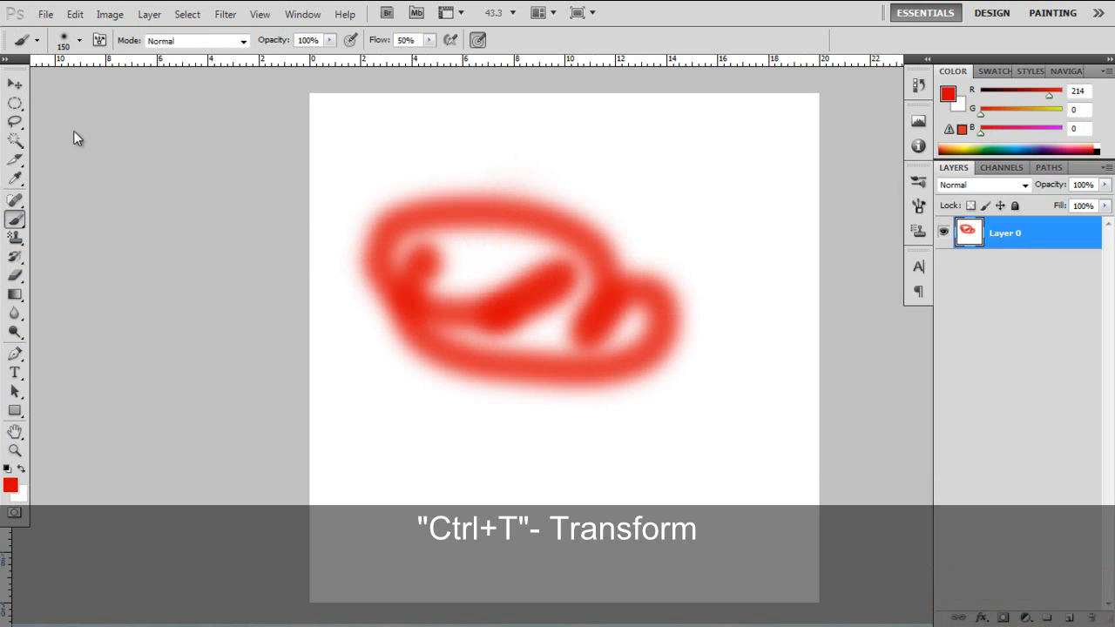
- Create a new layer above Layer 0 and scribble red brush strokes across the middle and lower canvas
{"action": "left_click", "coordinate": [110, 14]}
{"action": "mouse_move", "coordinate": [149, 14]}
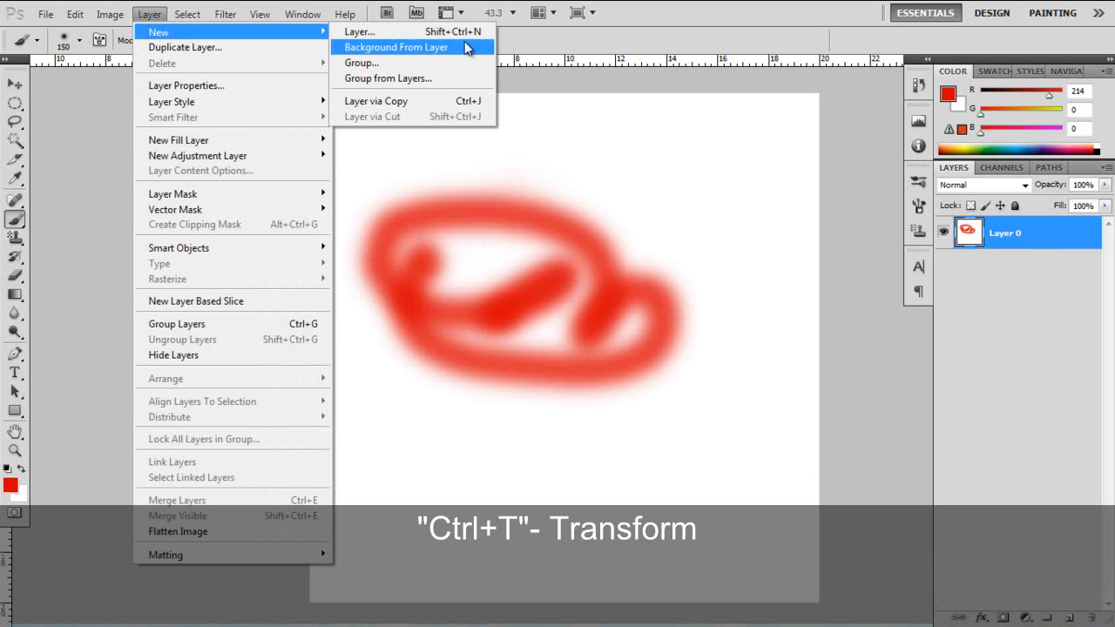
{"action": "left_click", "coordinate": [451, 34]}
{"action": "left_click", "coordinate": [514, 329]}
{"action": "mouse_move", "coordinate": [515, 325]}
{"action": "left_mouse_down"}
{"action": "mouse_move", "coordinate": [514, 421]}
{"action": "mouse_move", "coordinate": [394, 424]}
{"action": "mouse_move", "coordinate": [460, 309]}
{"action": "mouse_move", "coordinate": [484, 377]}
{"action": "mouse_move", "coordinate": [602, 396]}
{"action": "mouse_move", "coordinate": [520, 435]}
{"action": "mouse_move", "coordinate": [607, 462]}
{"action": "left_mouse_up"}
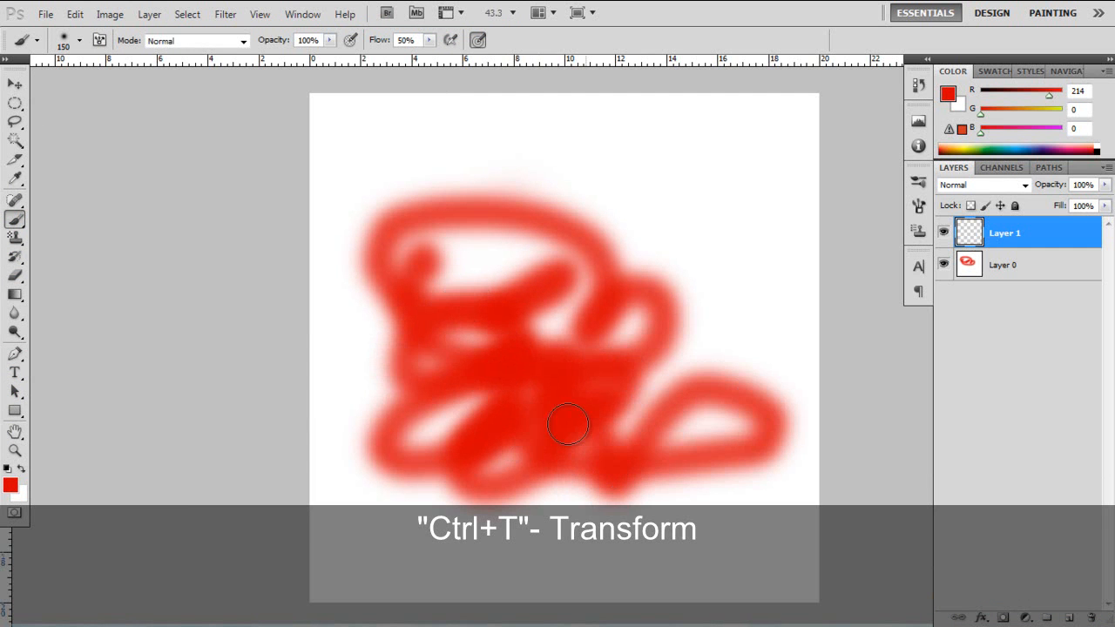
- Free Transform Layer 1 to shrink, tilt and move its scribble below the first one, and delete the layer after applying it
{"action": "key", "text": "ctrl+t"}
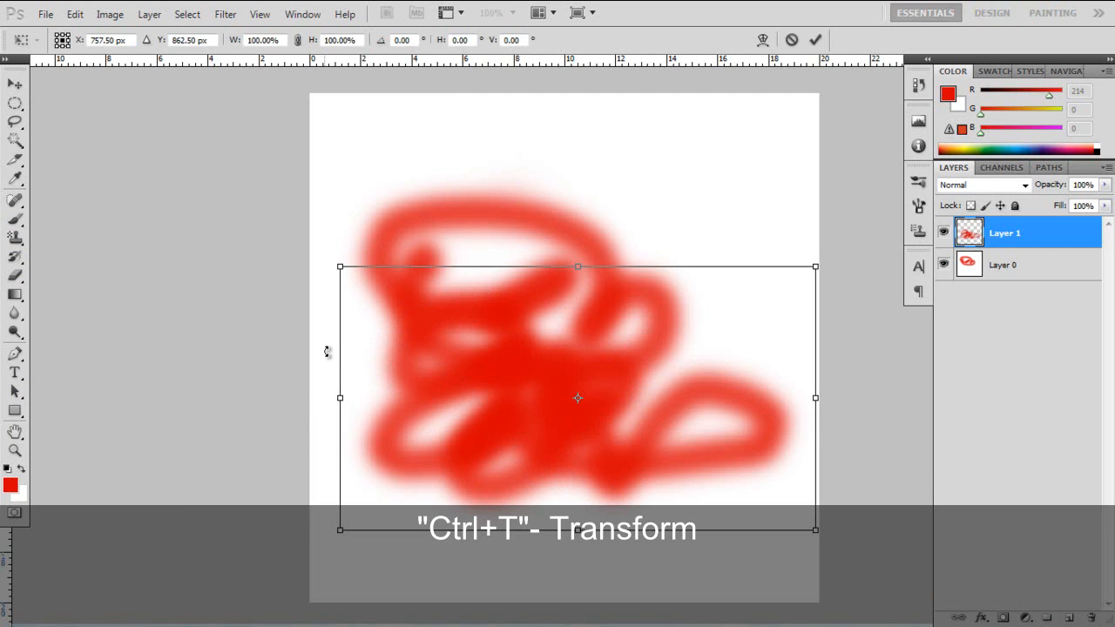
{"action": "mouse_move", "coordinate": [599, 343]}
{"action": "left_mouse_down"}
{"action": "mouse_move", "coordinate": [627, 236]}
{"action": "mouse_move", "coordinate": [615, 319]}
{"action": "mouse_move", "coordinate": [653, 390]}
{"action": "mouse_move", "coordinate": [587, 328]}
{"action": "left_mouse_up"}
{"action": "left_click_drag", "start_coordinate": [772, 271], "coordinate": [724, 355]}
{"action": "mouse_move", "coordinate": [728, 448]}
{"action": "left_mouse_down"}
{"action": "mouse_move", "coordinate": [716, 494]}
{"action": "mouse_move", "coordinate": [609, 523]}
{"action": "mouse_move", "coordinate": [565, 493]}
{"action": "mouse_move", "coordinate": [548, 441]}
{"action": "left_mouse_up"}
{"action": "key", "text": "Return"}
{"action": "key", "text": "b"}
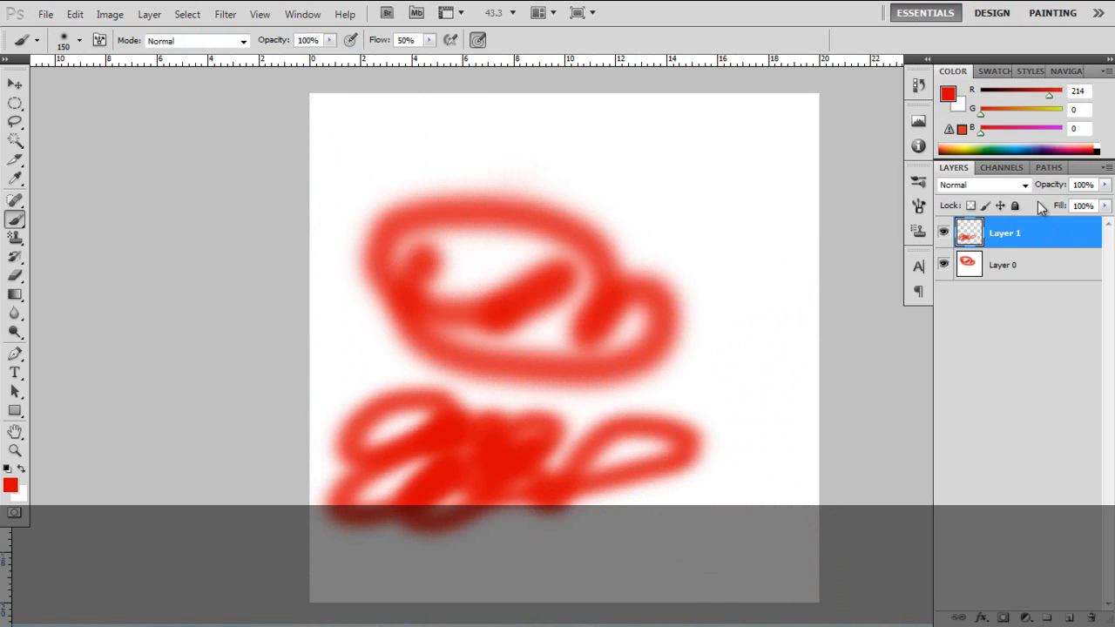
{"action": "left_click_drag", "start_coordinate": [1023, 237], "coordinate": [1094, 617]}
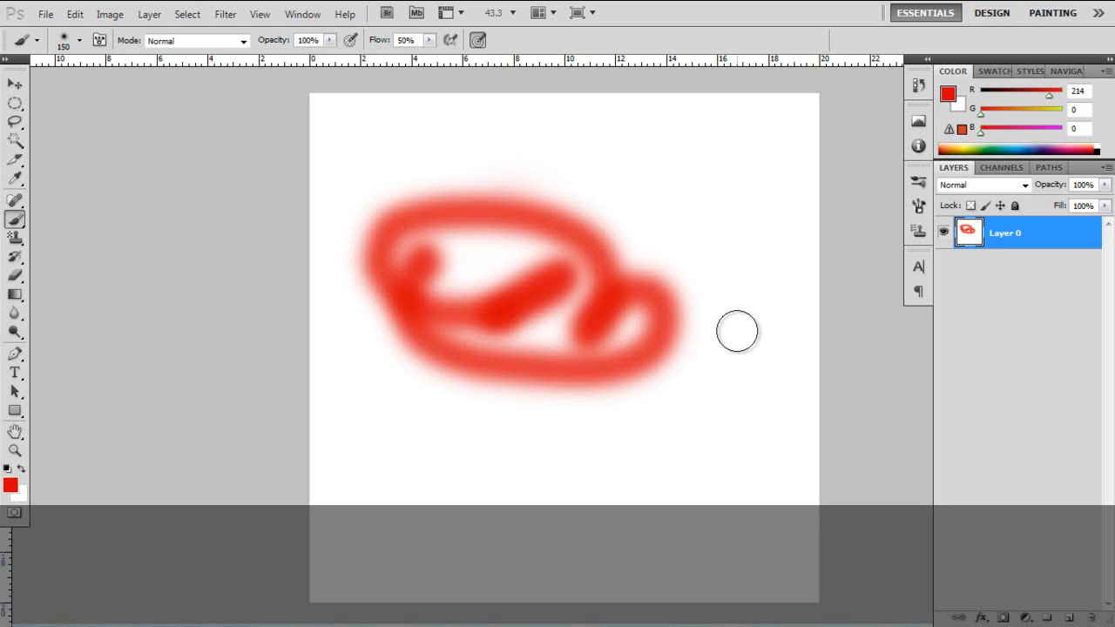
- Preview a Hue of +67 on Layer 0 with the Hue/Saturation adjustment and cancel it
{"action": "key", "text": "ctrl+u"}
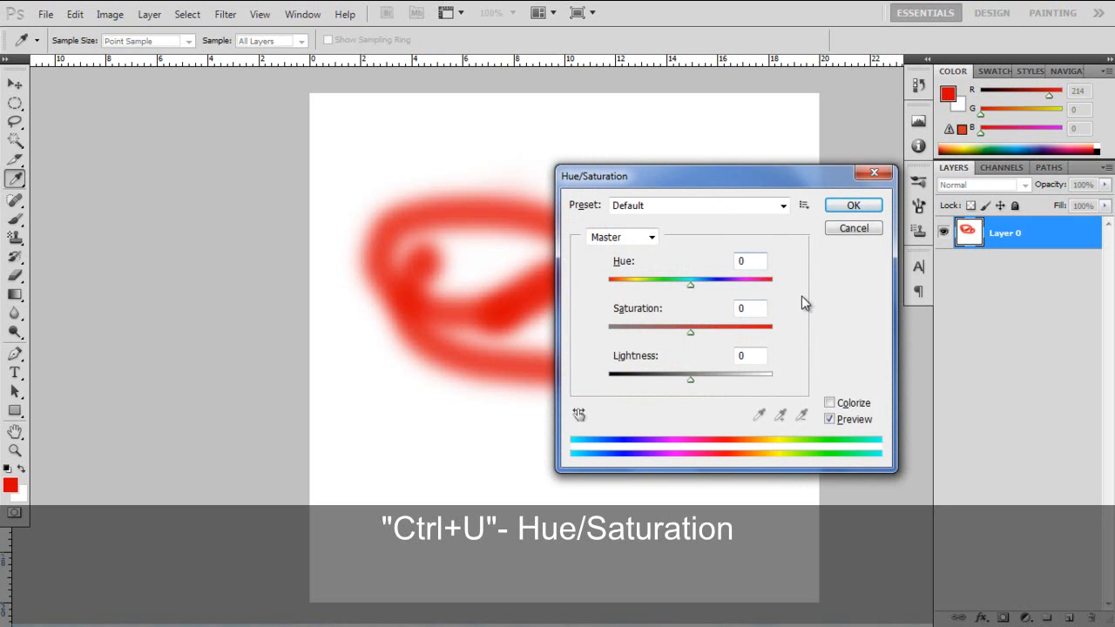
{"action": "left_click", "coordinate": [849, 231]}
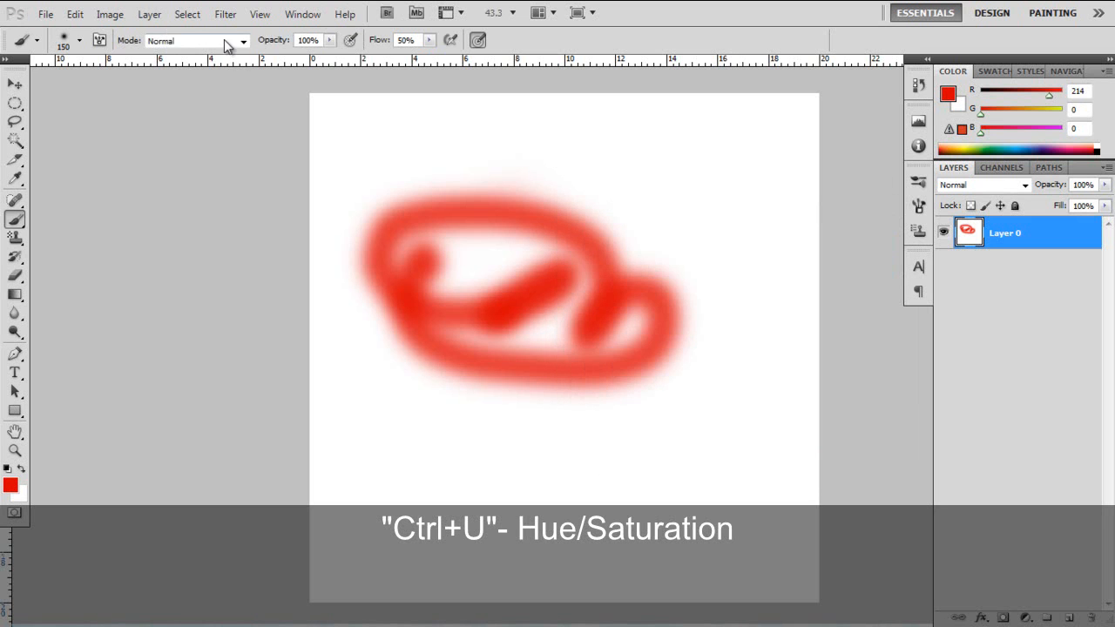
{"action": "left_click", "coordinate": [113, 16]}
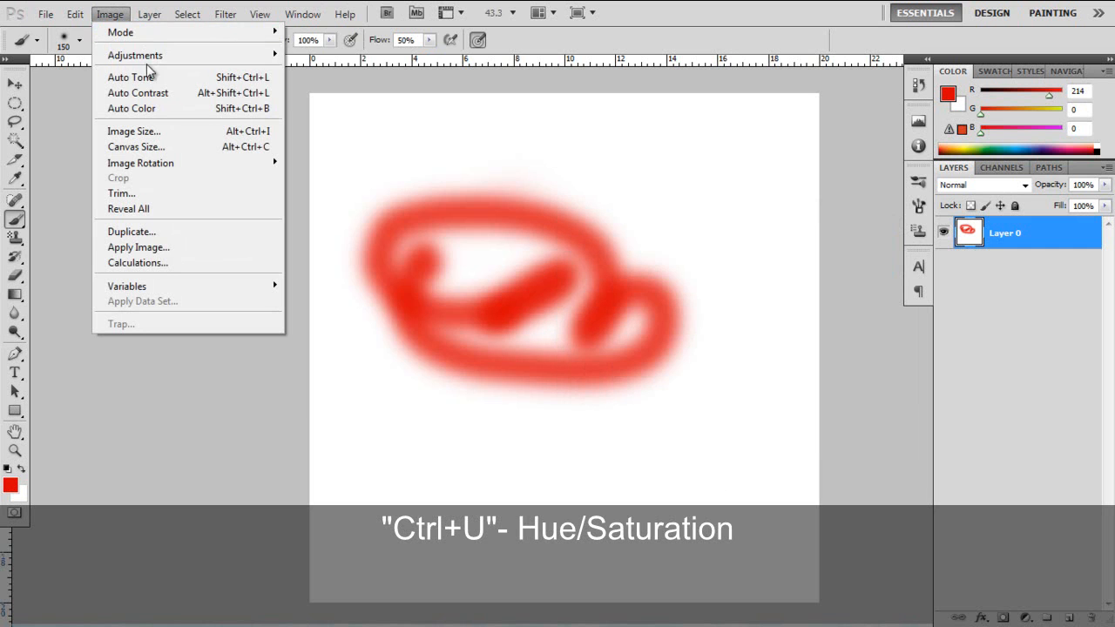
{"action": "mouse_move", "coordinate": [150, 59]}
{"action": "key", "text": "Escape"}
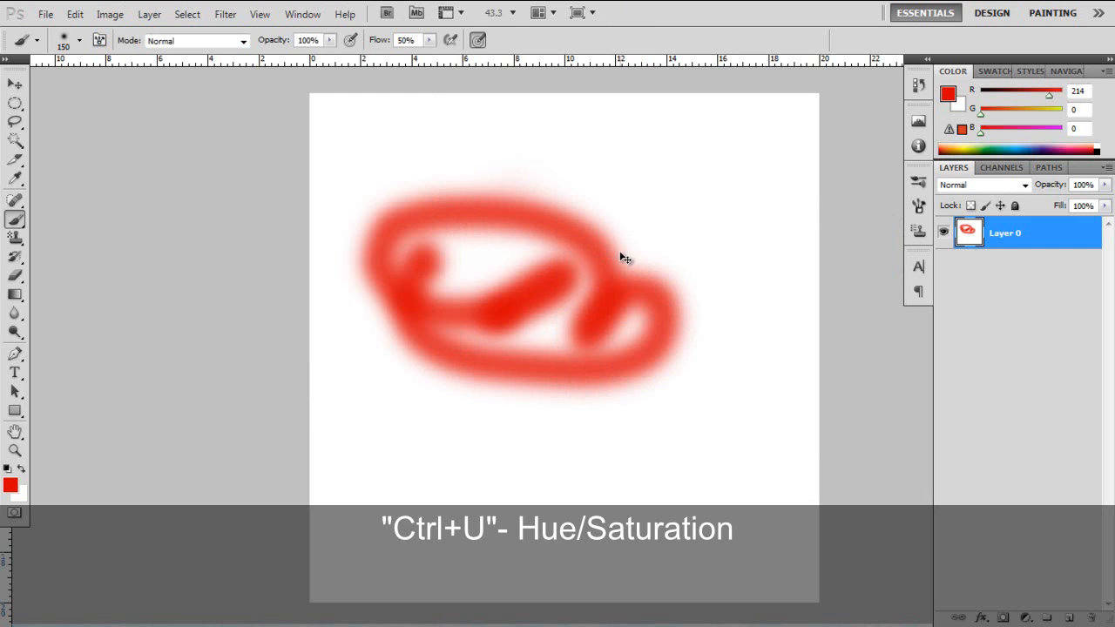
{"action": "key", "text": "ctrl+u"}
{"action": "left_click_drag", "start_coordinate": [691, 287], "coordinate": [733, 300]}
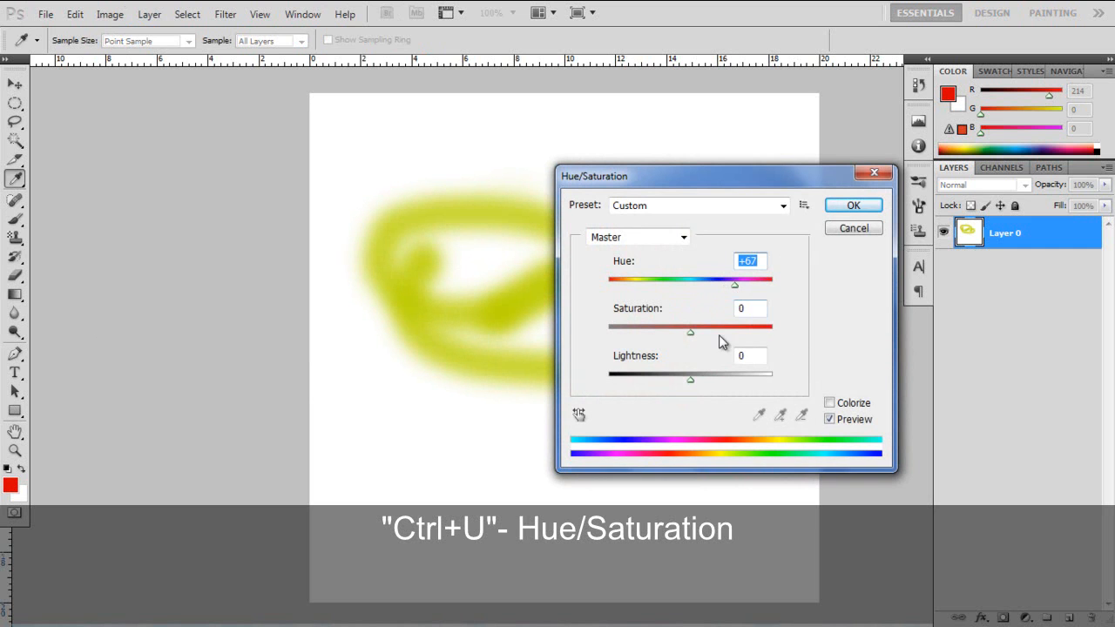
{"action": "left_click", "coordinate": [850, 229]}
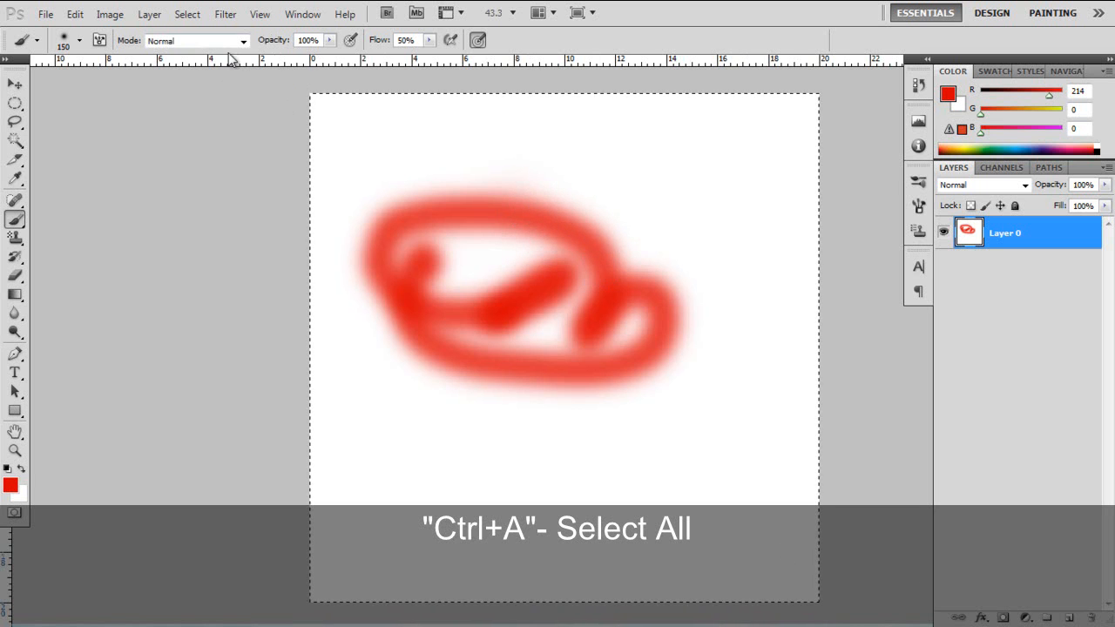
- Cycle back to the standard screen mode and deselect the whole canvas
{"action": "key", "text": "f"}
{"action": "key", "text": "f"}
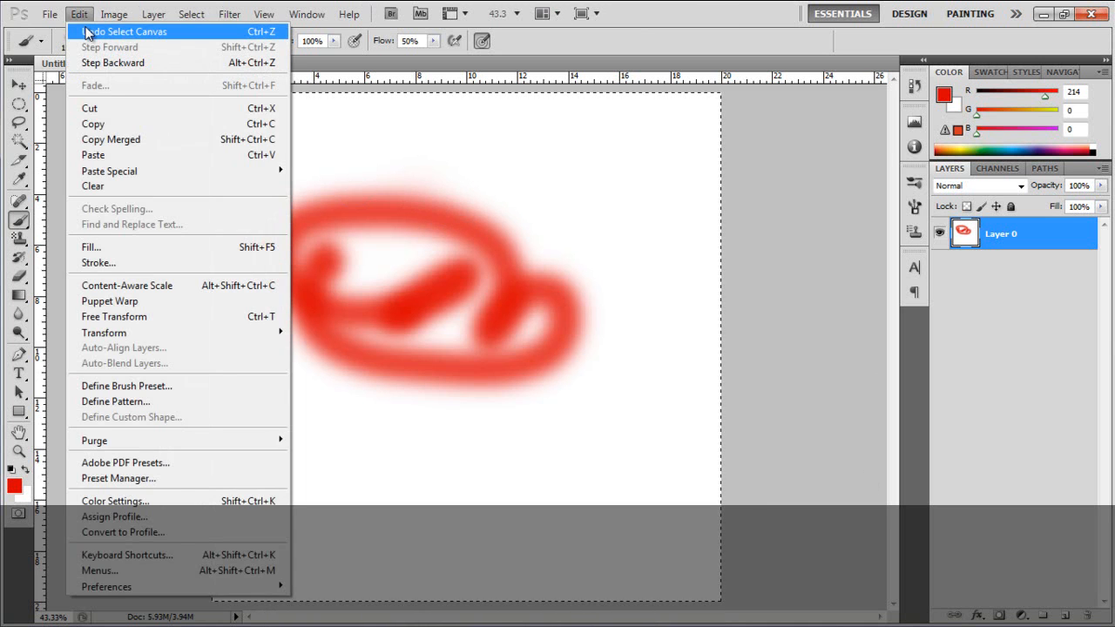
{"action": "mouse_move", "coordinate": [111, 15]}
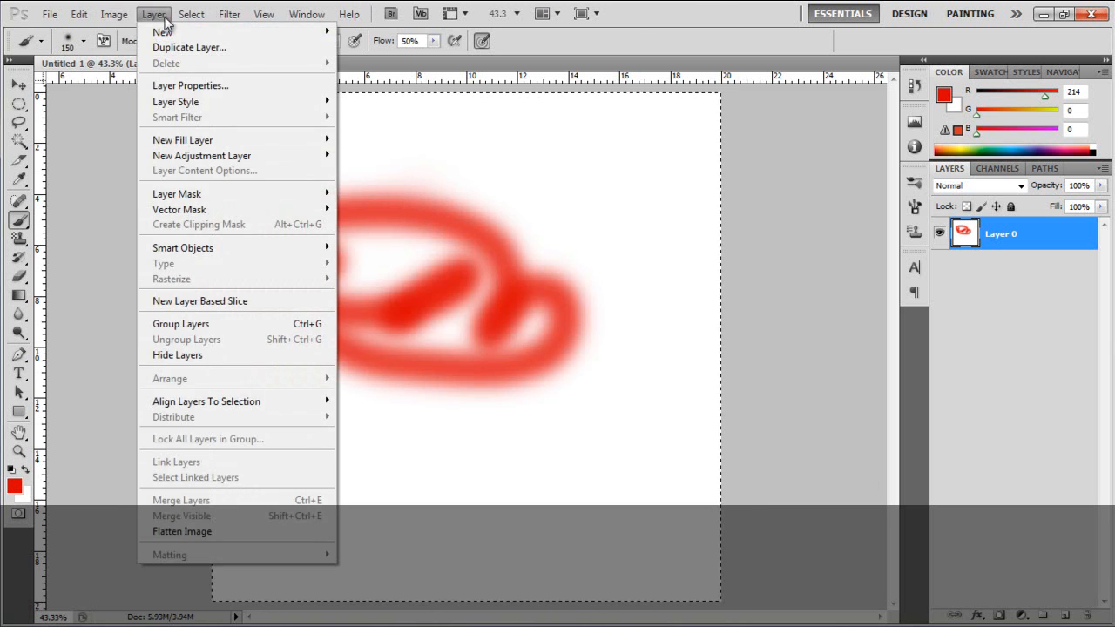
{"action": "mouse_move", "coordinate": [73, 18]}
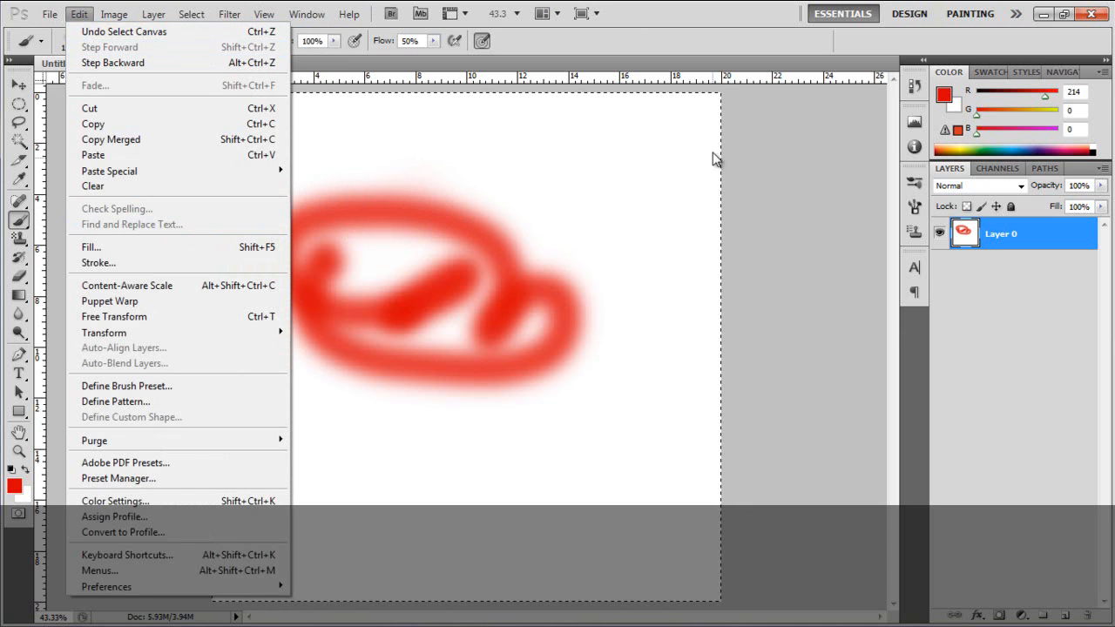
{"action": "left_click", "coordinate": [765, 131]}
{"action": "key", "text": "ctrl+d"}
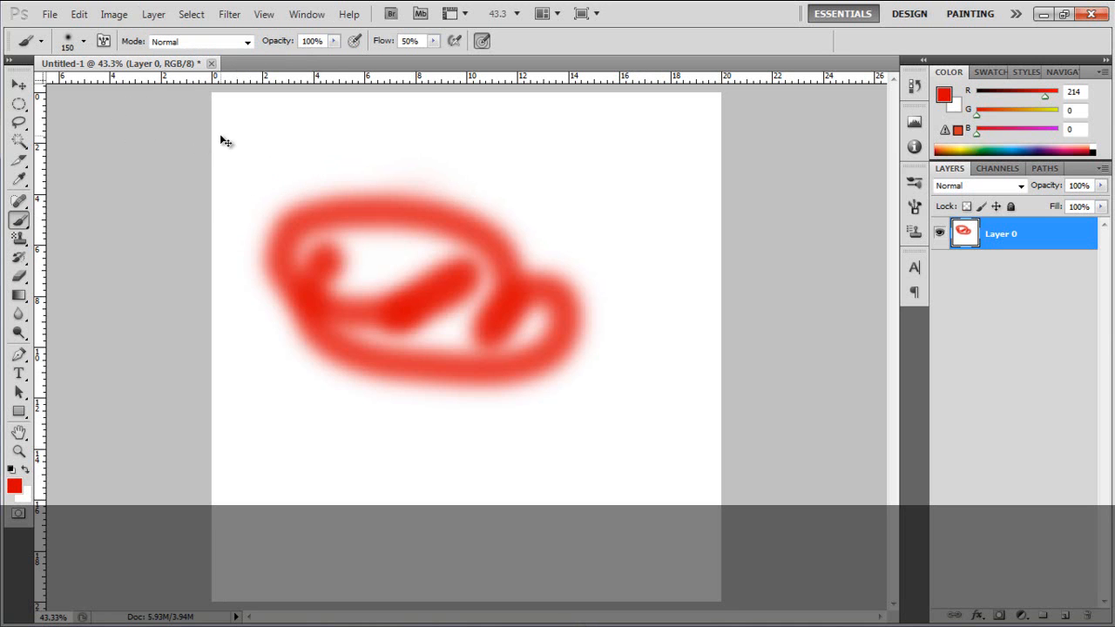
- Alternate between undoing and redoing the deselection several times, leaving the canvas without a selection
{"action": "key", "text": "ctrl+z"}
{"action": "key", "text": "ctrl+z"}
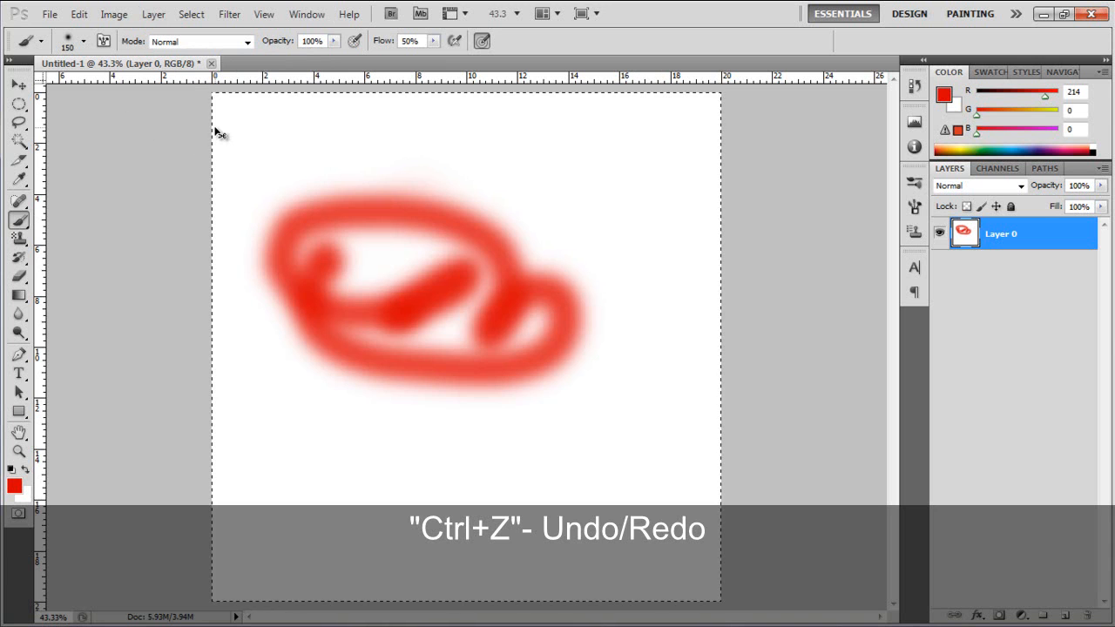
{"action": "key", "text": "ctrl+z"}
{"action": "key", "text": "ctrl+z"}
{"action": "key", "text": "ctrl+z"}
{"action": "left_click", "coordinate": [78, 15]}
{"action": "left_click", "coordinate": [143, 5]}
- Paint several red strokes below the looping scribble, and repeatedly undo and redo the last stroke
{"action": "mouse_move", "coordinate": [353, 450]}
{"action": "left_mouse_down"}
{"action": "mouse_move", "coordinate": [392, 436]}
{"action": "mouse_move", "coordinate": [426, 460]}
{"action": "mouse_move", "coordinate": [496, 480]}
{"action": "mouse_move", "coordinate": [541, 474]}
{"action": "mouse_move", "coordinate": [425, 464]}
{"action": "mouse_move", "coordinate": [634, 368]}
{"action": "left_mouse_up"}
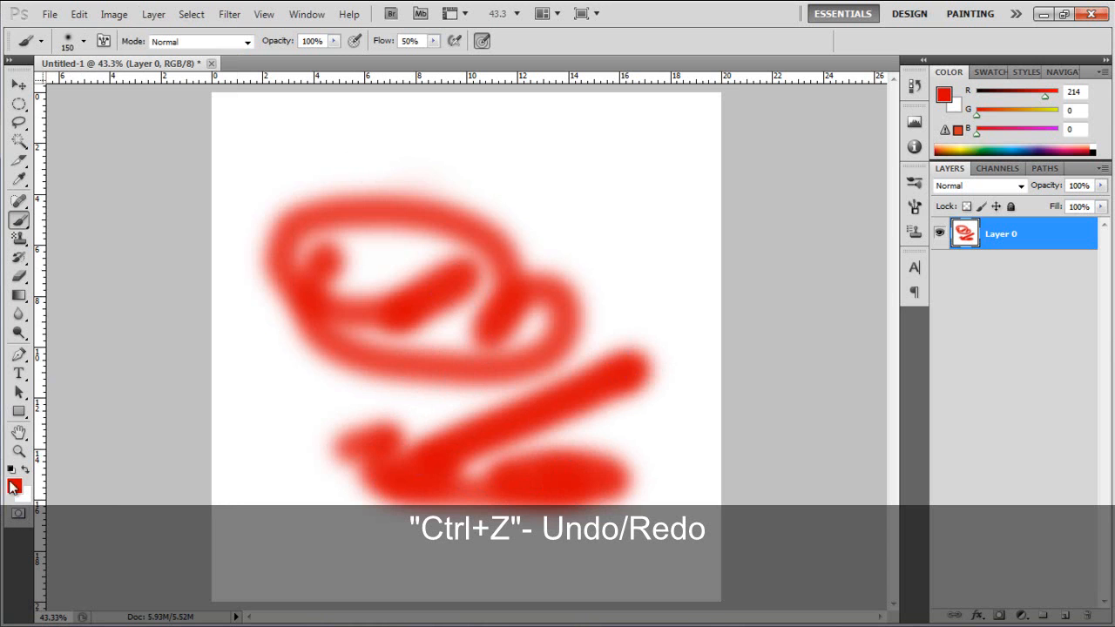
{"action": "key", "text": "ctrl+z"}
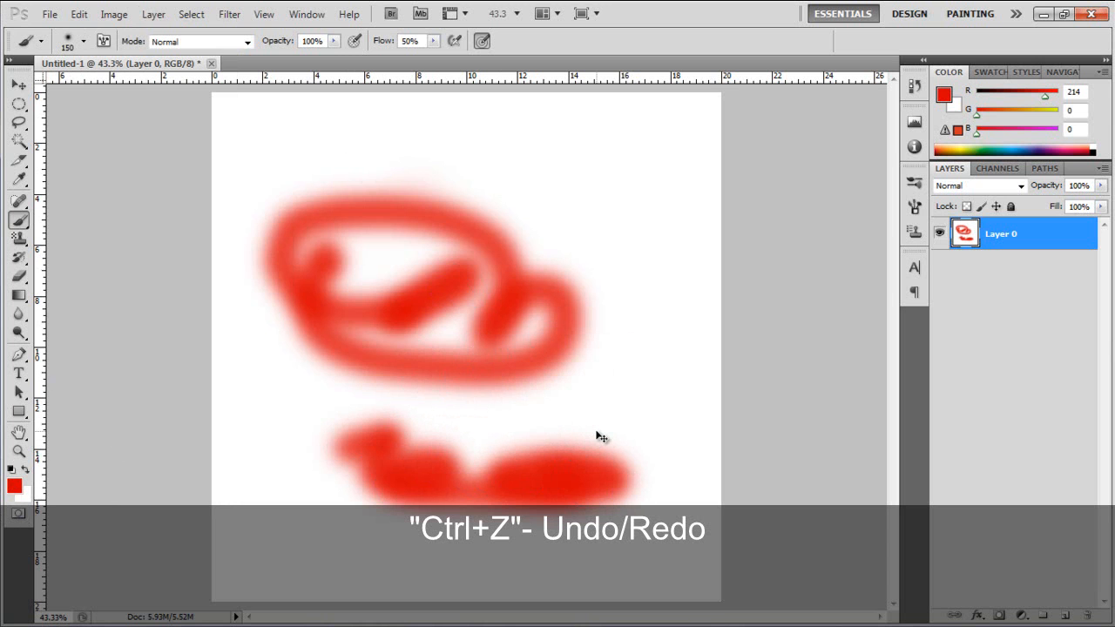
{"action": "key", "text": "ctrl+z"}
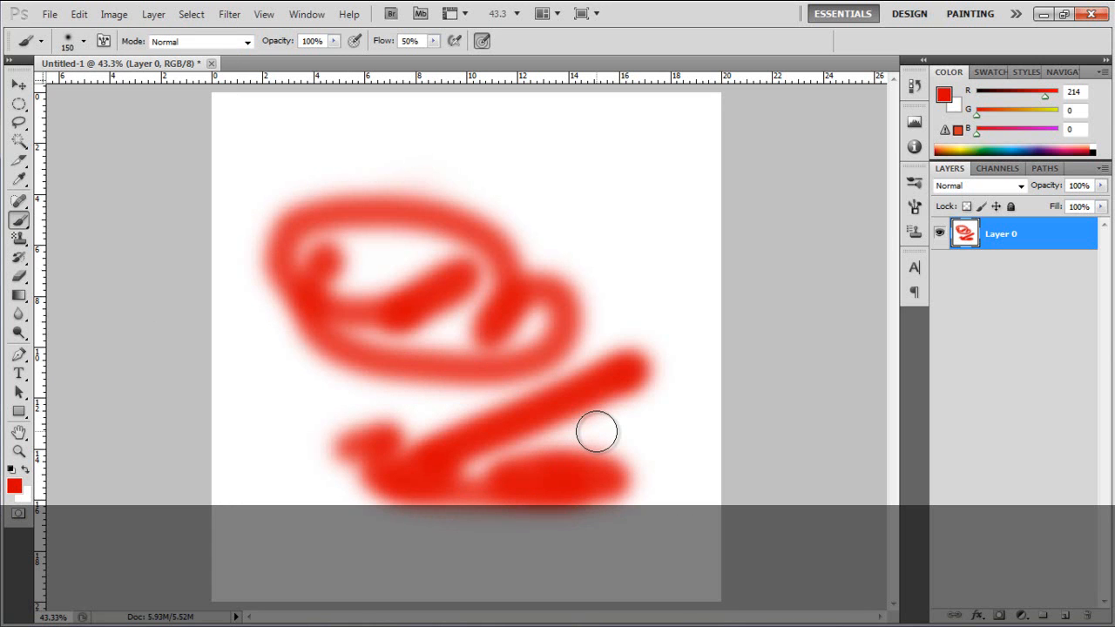
{"action": "key", "text": "ctrl+z"}
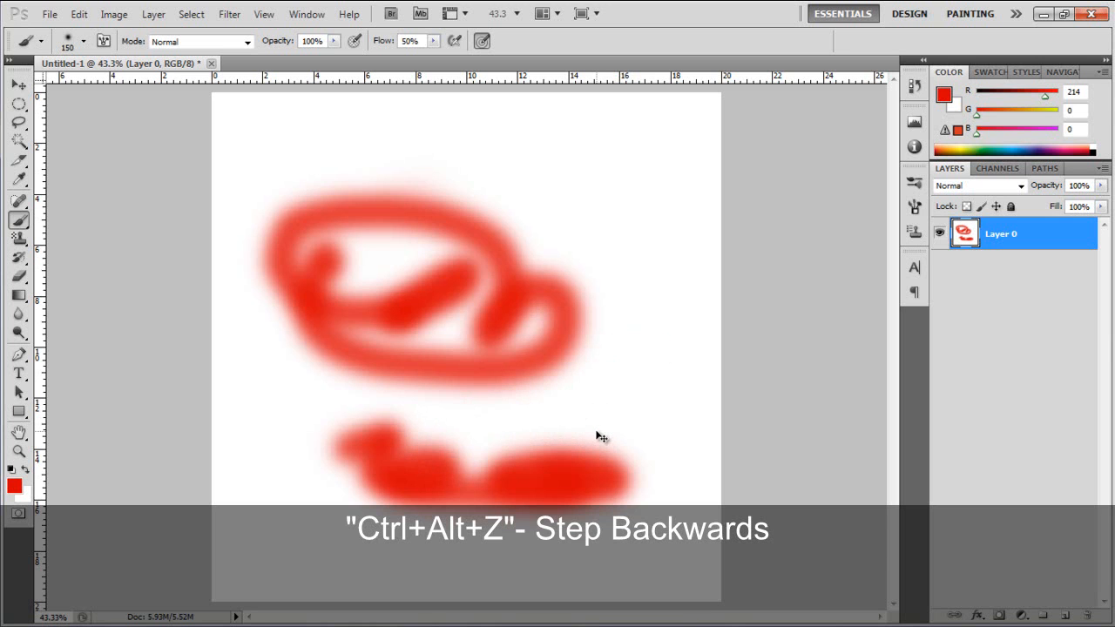
{"action": "key", "text": "ctrl+z"}
- Step backward through the history until the lower strokes and the looping red scribble are removed from Layer 0
{"action": "key", "text": "ctrl+alt+z"}
{"action": "key", "text": "ctrl+alt+z"}
{"action": "key", "text": "ctrl+a"}
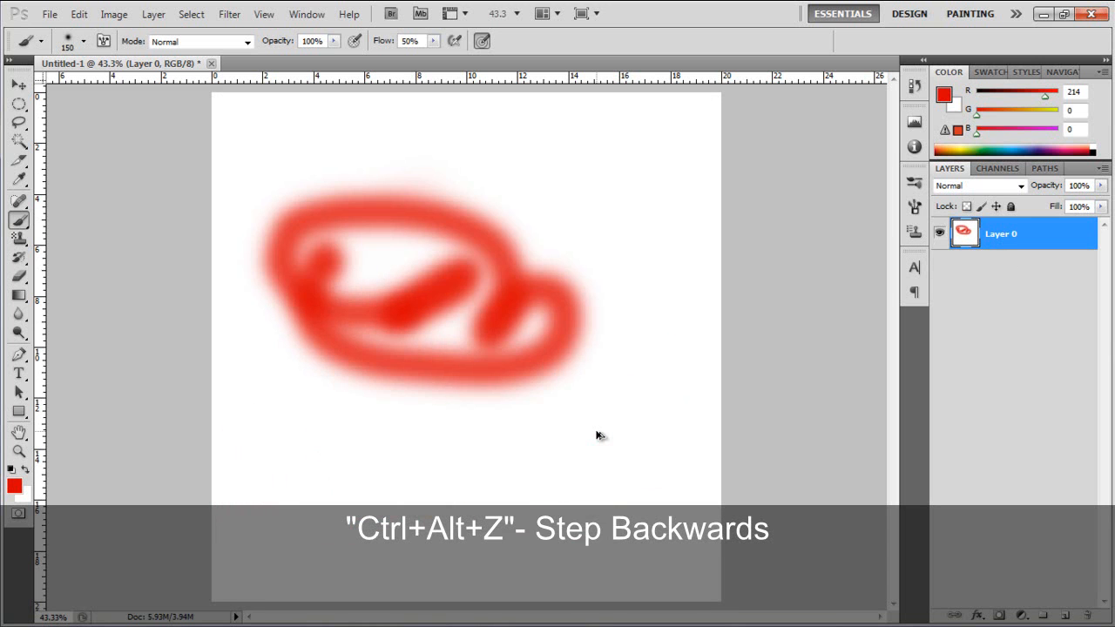
{"action": "key", "text": "ctrl+alt+z"}
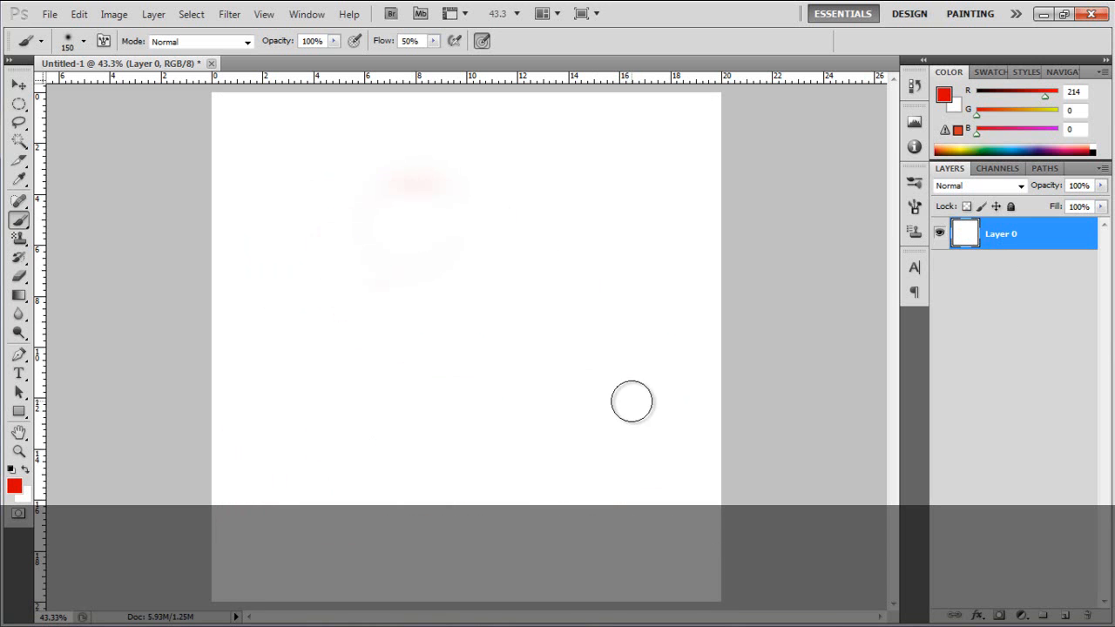
- Paint a wavy red stroke across the upper half of Layer 0, and copy the whole canvas
{"action": "left_click_drag", "start_coordinate": [352, 212], "coordinate": [448, 311]}
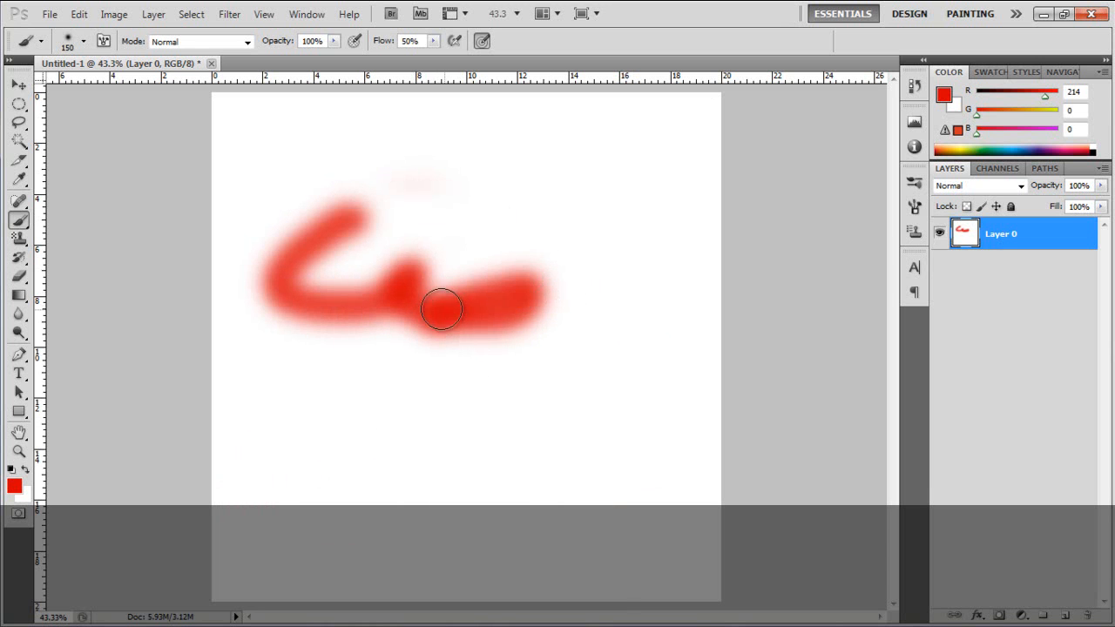
{"action": "key", "text": "ctrl+a"}
{"action": "key", "text": "ctrl+c"}
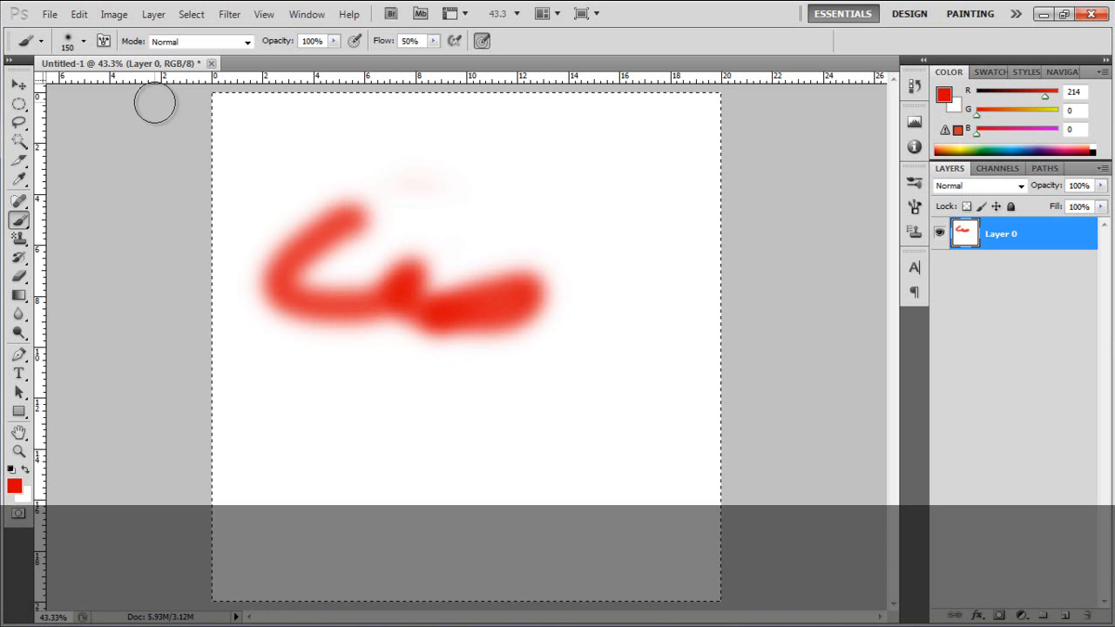
- Create a 1440 × 1440 pixel document with a white background from the Clipboard preset, and paste the copied artwork into it
{"action": "left_click", "coordinate": [50, 14]}
{"action": "left_click", "coordinate": [66, 32]}
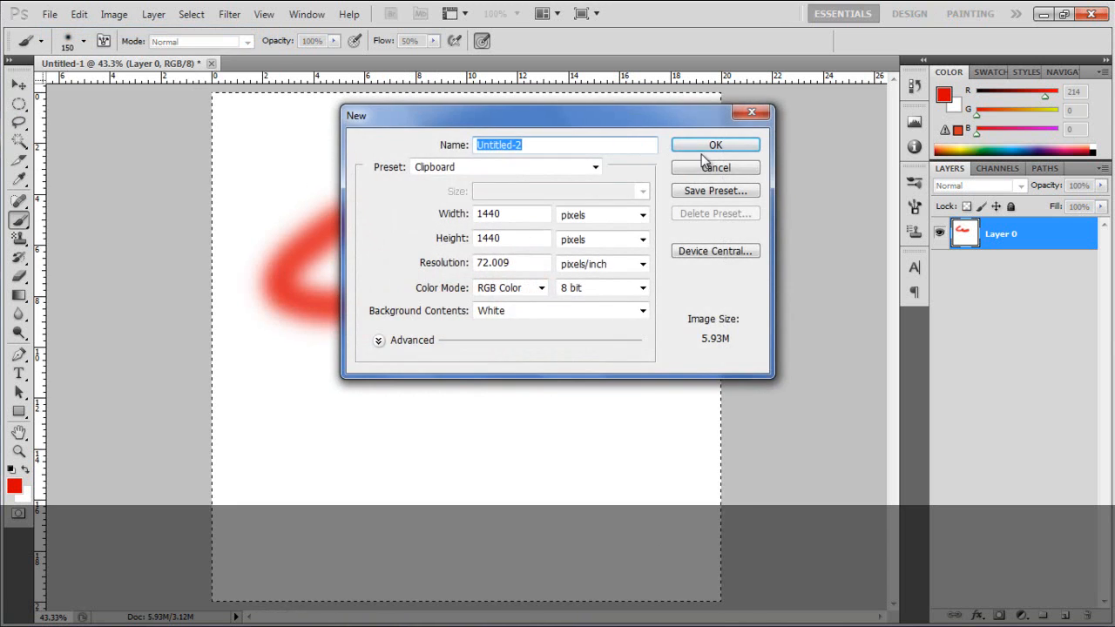
{"action": "left_click", "coordinate": [709, 147]}
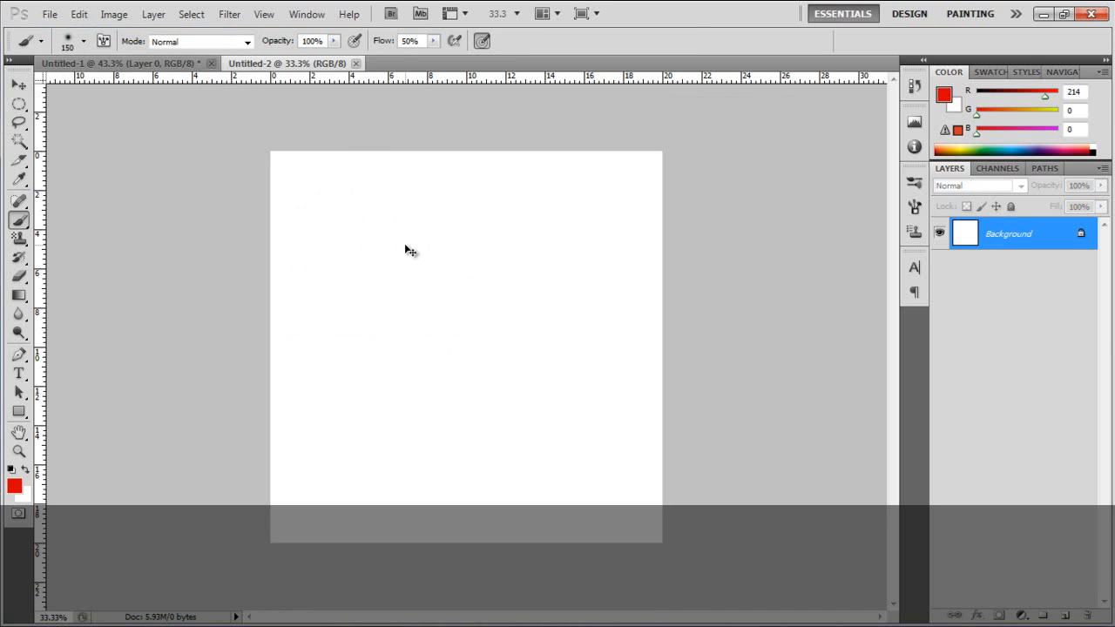
{"action": "key", "text": "ctrl+v"}
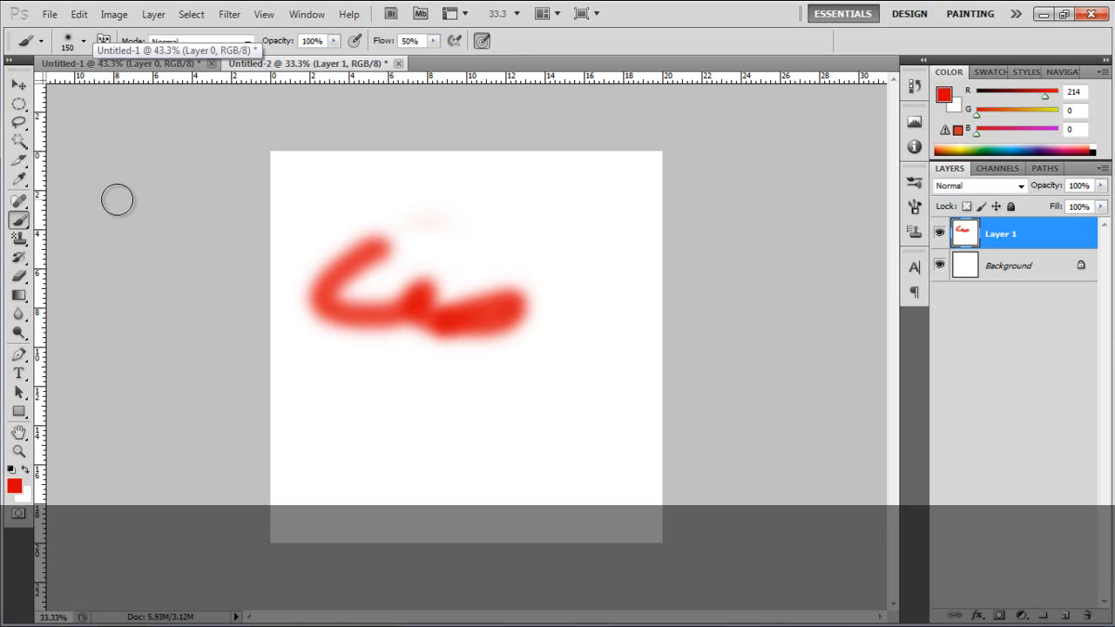
- Create a further blank white document using the same Clipboard preset of 1440 × 1440 pixels
{"action": "key", "text": "ctrl+n"}
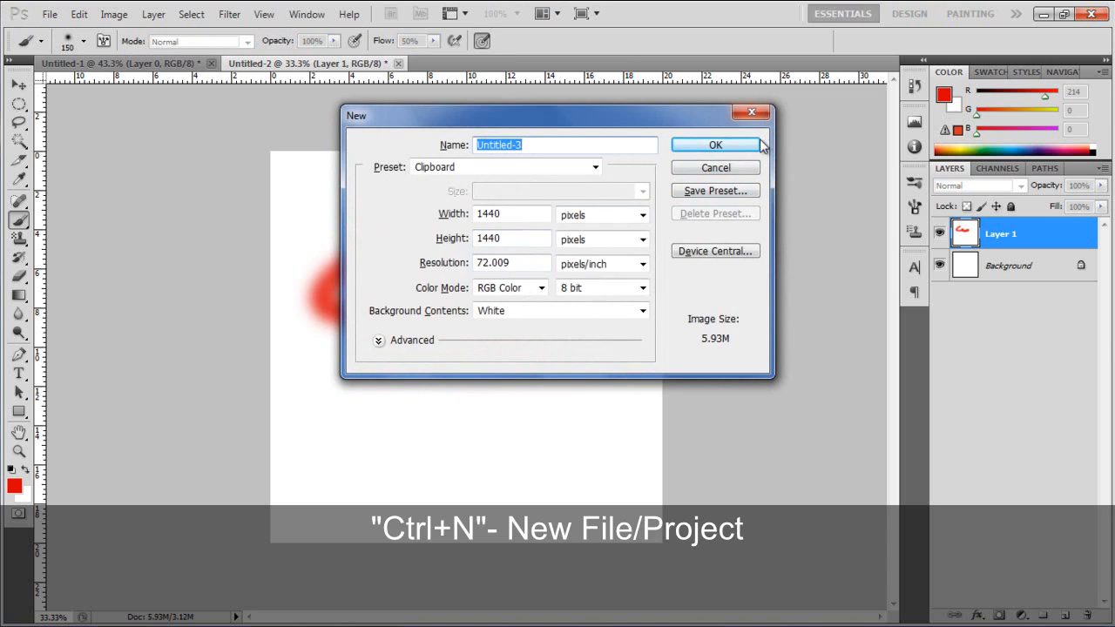
{"action": "left_click", "coordinate": [713, 146]}
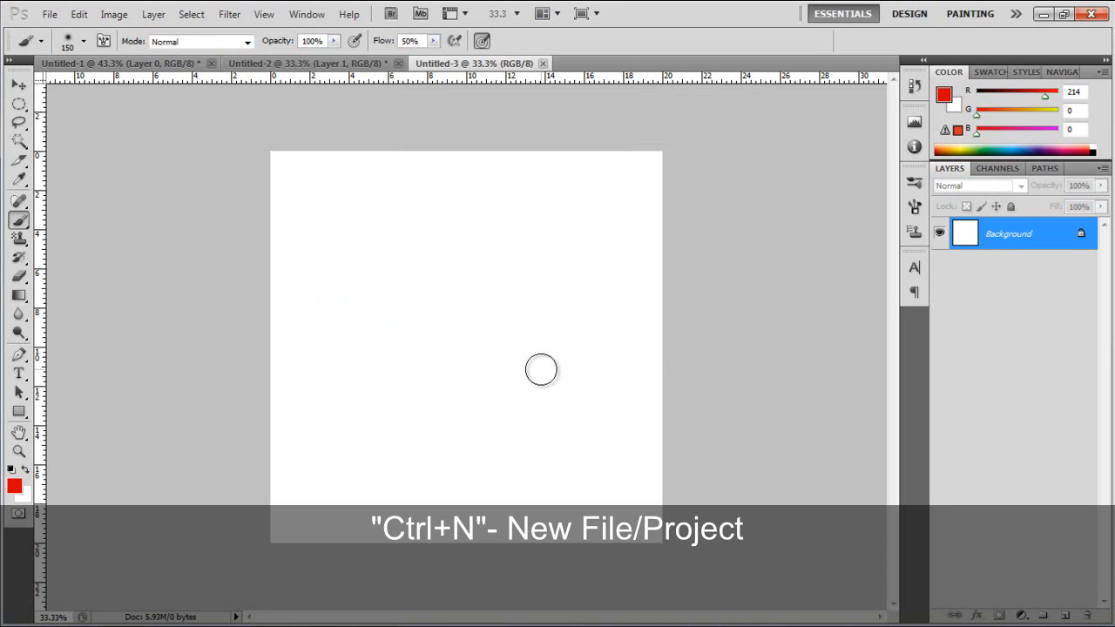